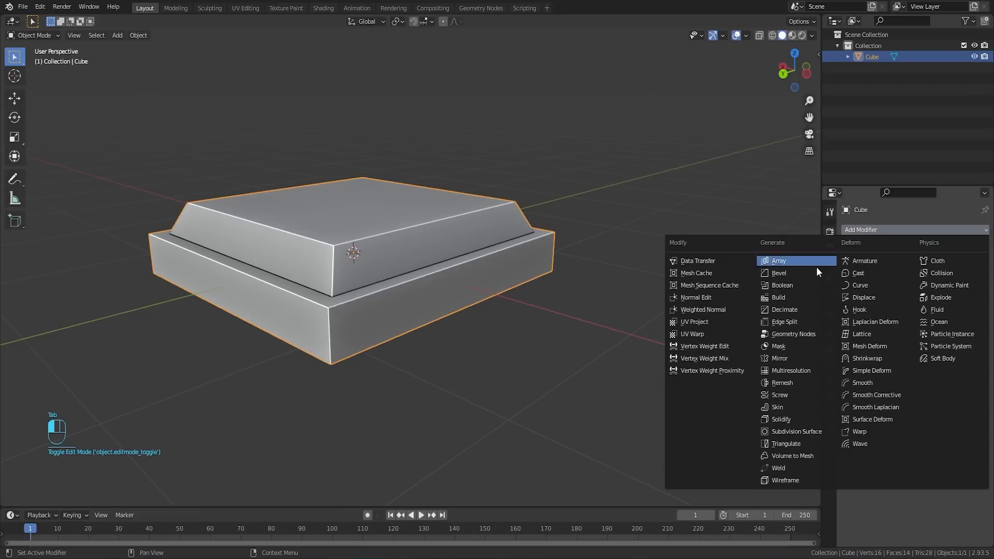
Step: Add a Bevel modifier to the stepped cube and inspect its rounded edges from several angles
left_click(792, 272)
middle_click_drag(399, 249, 453, 282)
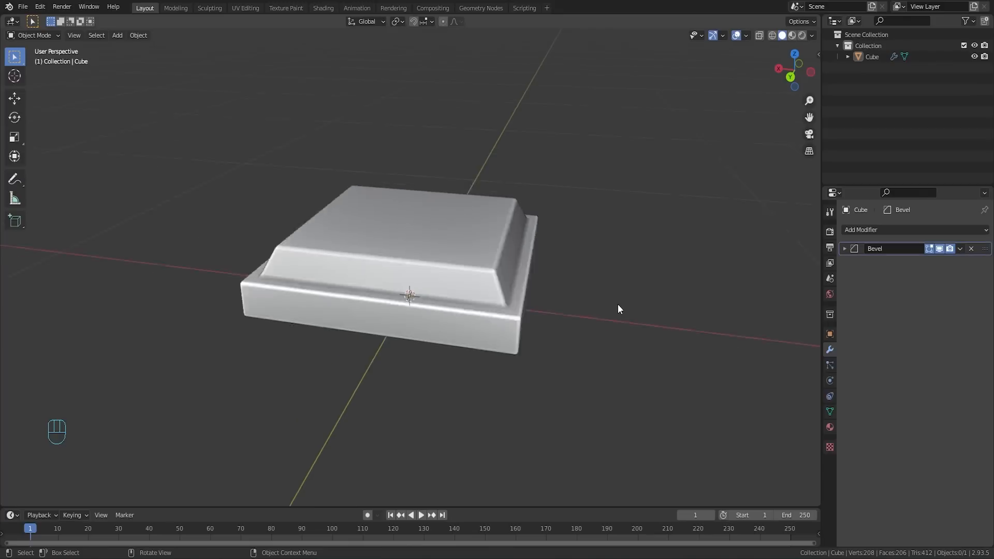
middle_click_drag(618, 304, 575, 302)
scroll(576, 303, "up", 3)
middle_click_drag(433, 374, 474, 269, "shift")
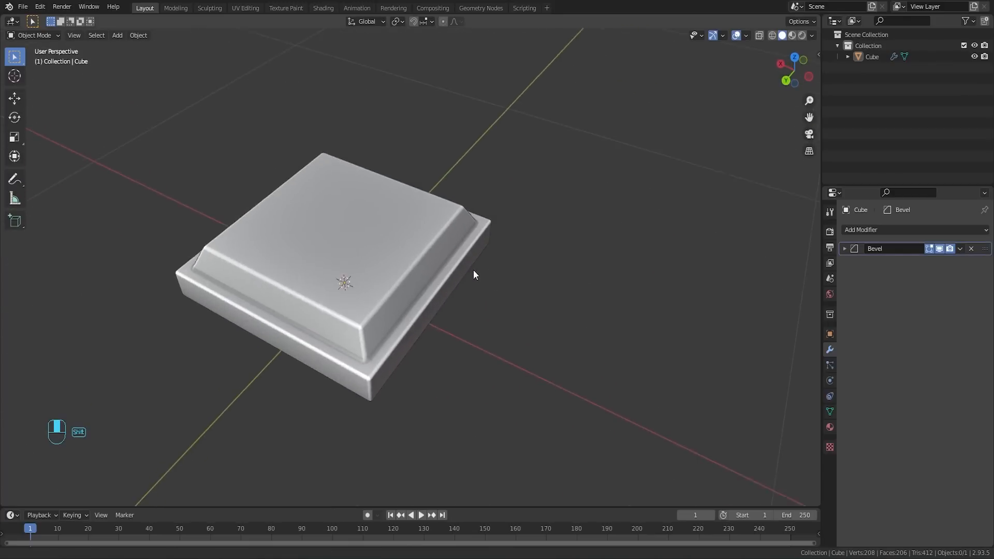
scroll(473, 269, "up", 2)
middle_click_drag(389, 264, 458, 304)
middle_click_drag(501, 337, 461, 296, "shift")
scroll(453, 297, "down", 3)
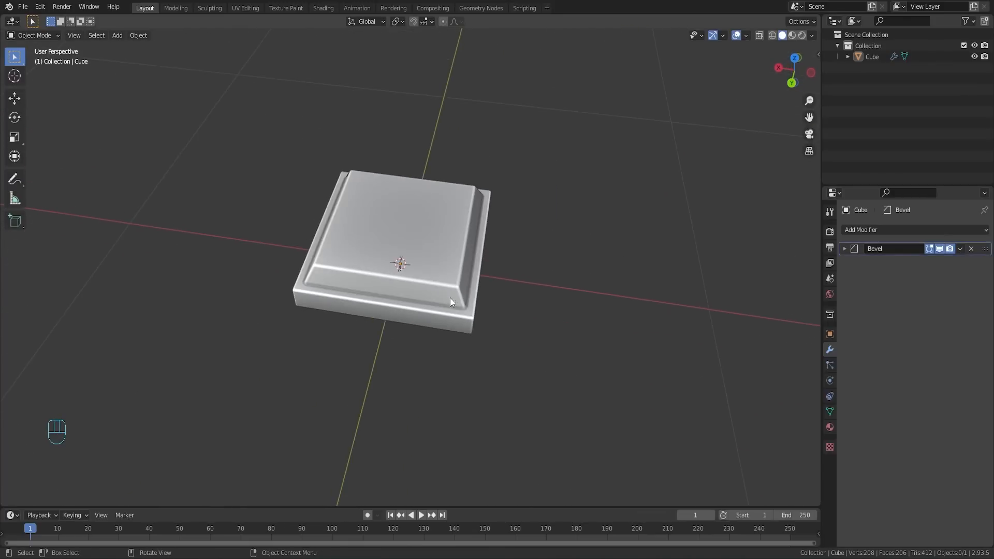
Step: Add an Array modifier to the bevelled block with a count of 3 along X
left_click(420, 256)
scroll(460, 247, "up", 2)
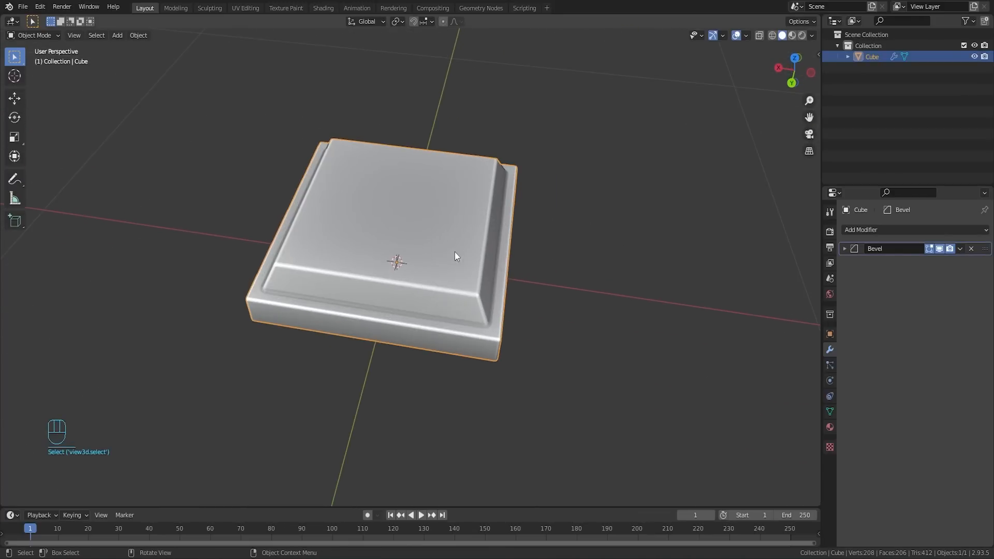
left_click(911, 231)
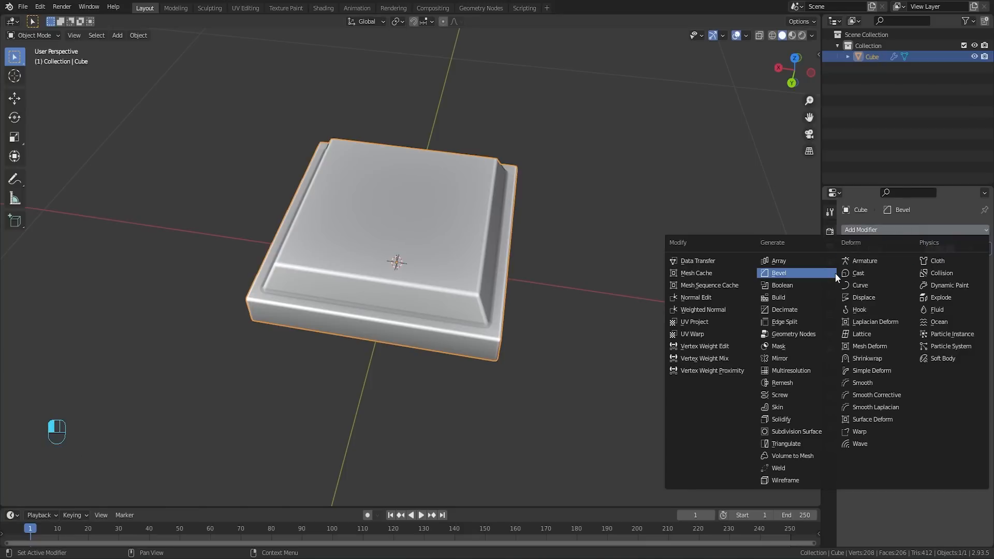
left_click(783, 261)
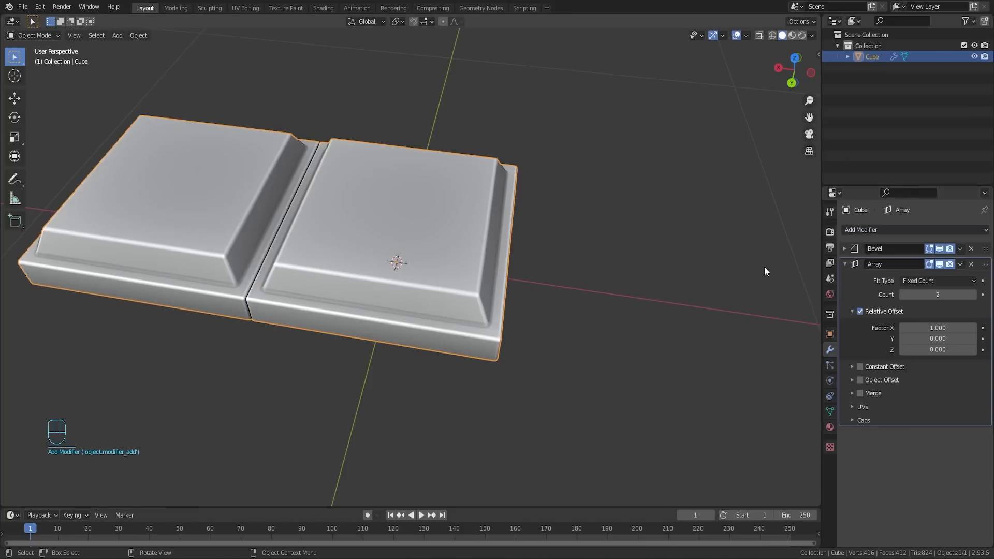
scroll(375, 274, "down", 2)
middle_click_drag(294, 258, 462, 291, "shift")
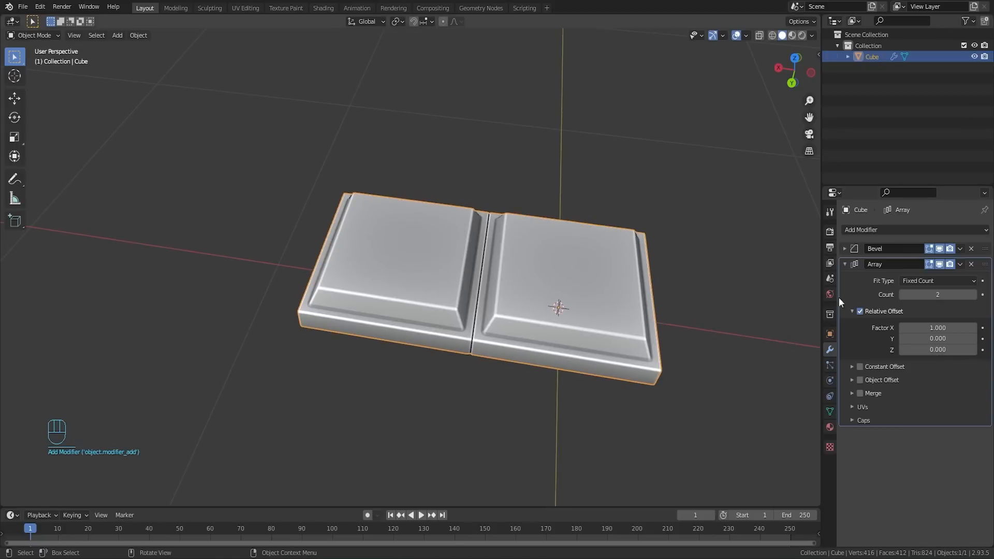
left_click(973, 295)
scroll(541, 281, "down", 3)
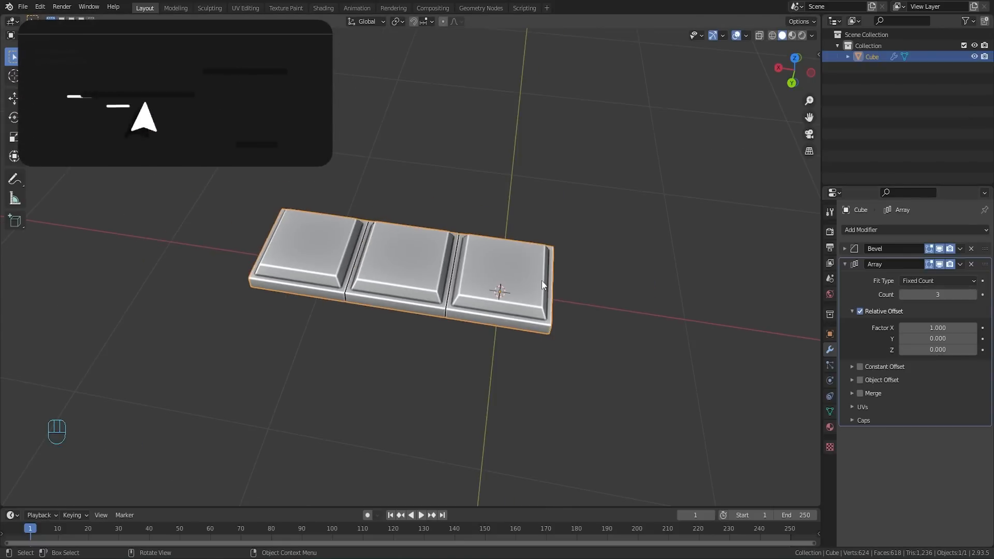
Step: Duplicate the Array modifier and set the copy's relative offset to 0 in X and 1 in Y
scroll(541, 281, "up", 3)
key("shift+d")
scroll(943, 449, "down", 3)
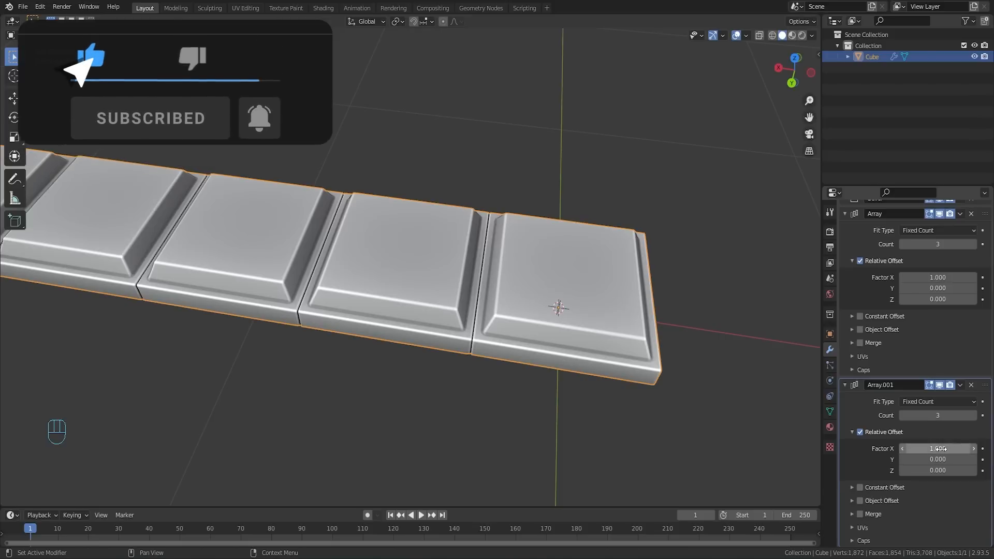
left_click(941, 448)
key("Return")
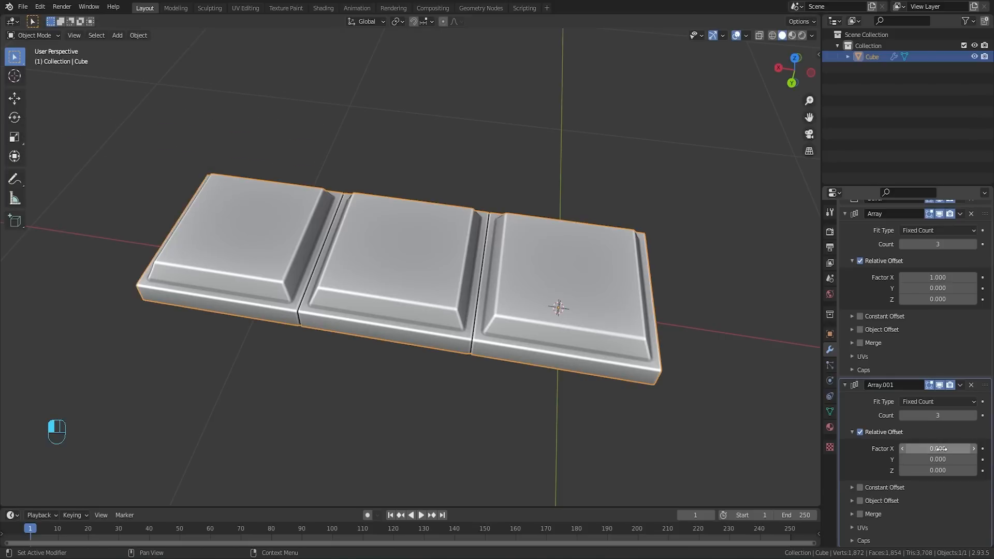
left_click(938, 459)
type("0.5")
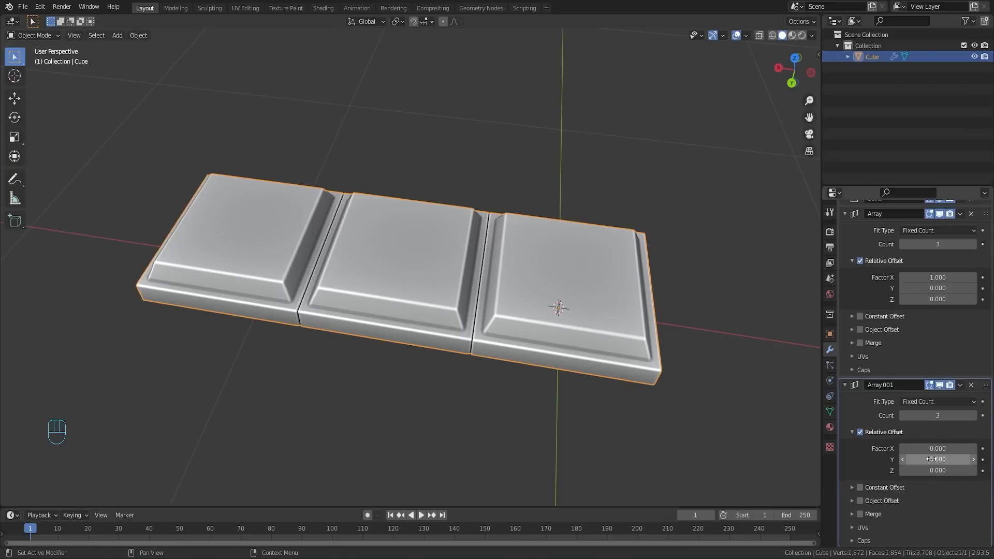
key("Return")
left_click_drag(938, 459, 911, 459)
Step: Set the second Array modifier's count to 5 to extend the grid of blocks along Y
scroll(716, 421, "down", 2)
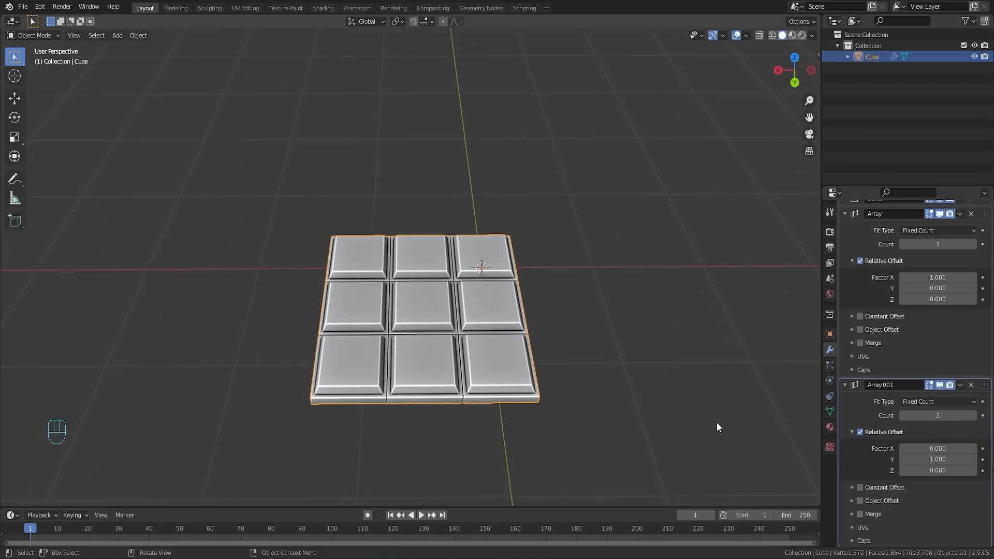
middle_click_drag(545, 363, 551, 337)
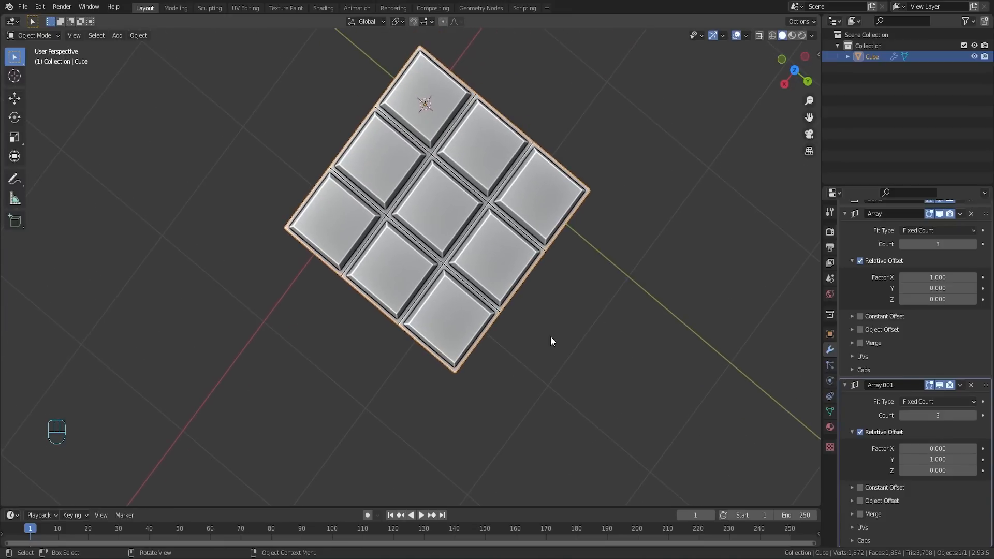
left_click(975, 416)
left_click(975, 416)
middle_click_drag(591, 272, 518, 227)
scroll(853, 263, "up", 2)
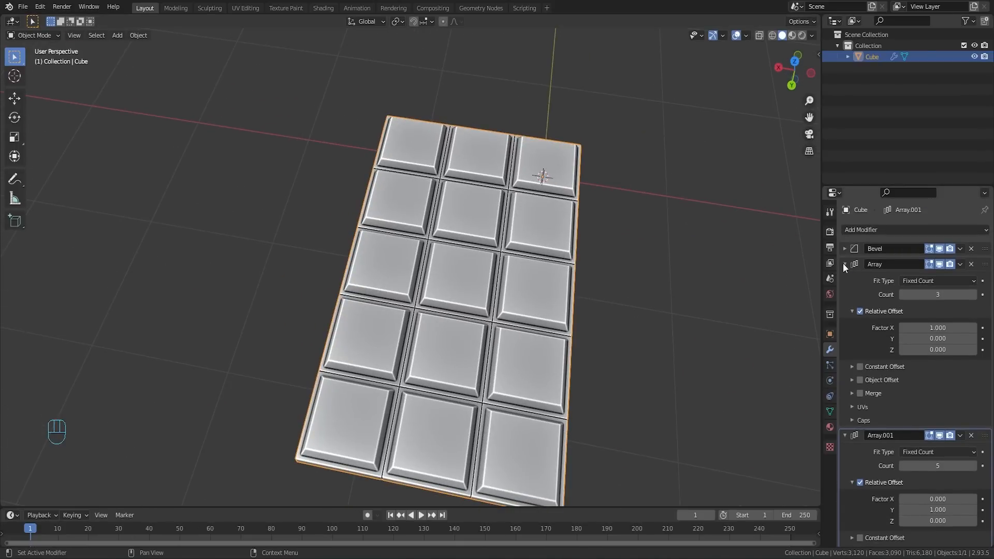
Step: Collapse the settings of both Array modifiers and inspect the finished chocolate bar
left_click(844, 264)
left_click(844, 280)
middle_click_drag(613, 299, 619, 249)
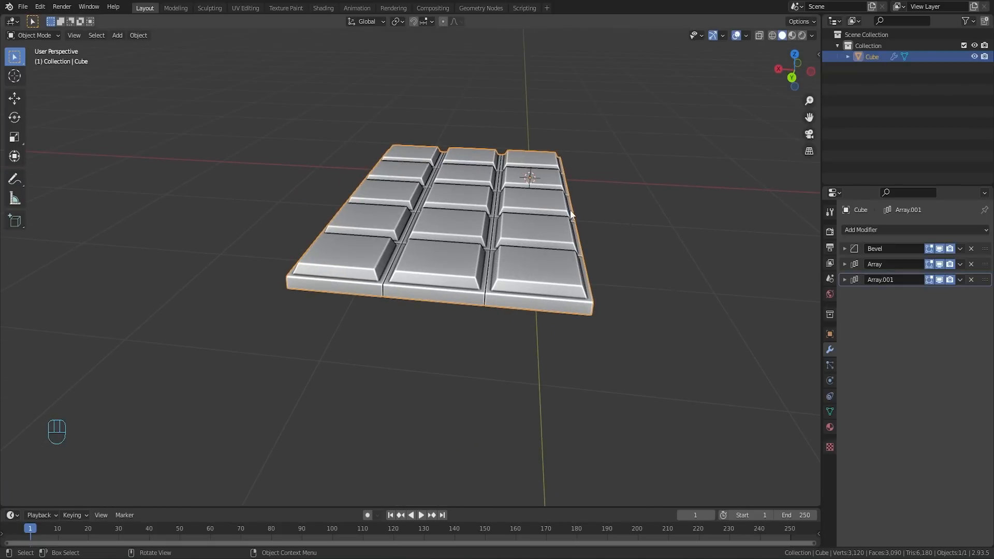
scroll(587, 274, "up", 8)
middle_click_drag(589, 290, 570, 268)
scroll(570, 268, "down", 5)
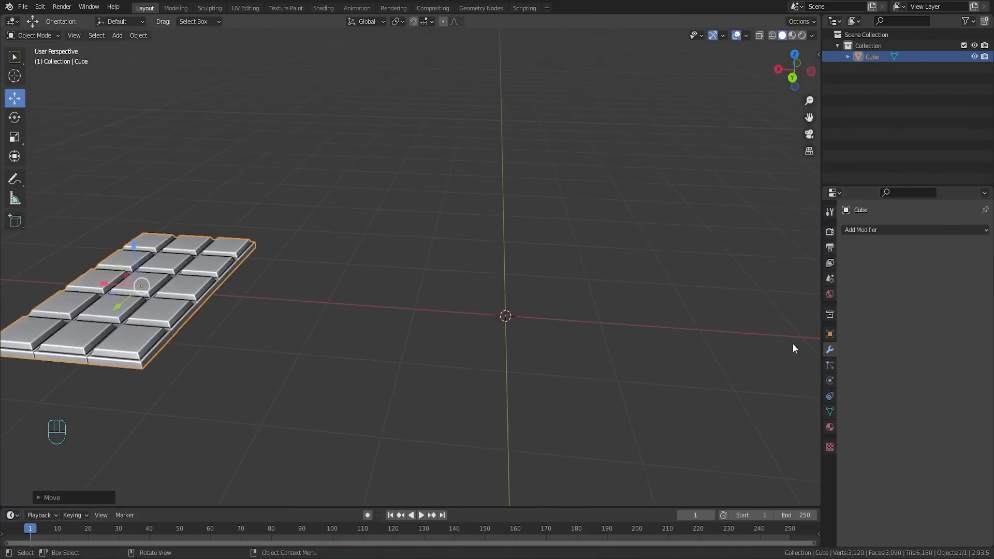
scroll(502, 279, "down", 3)
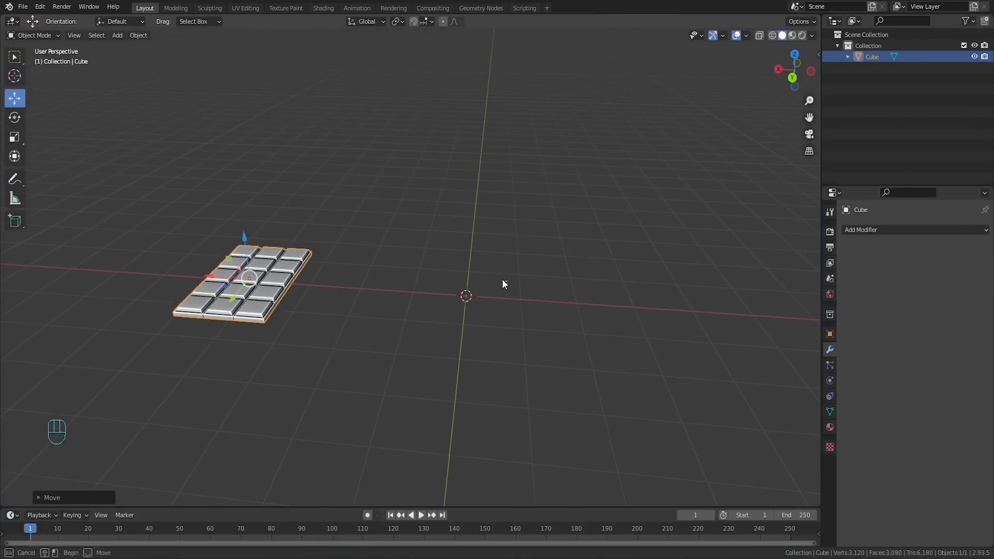
Step: Deselect the chocolate bar and add a mesh cylinder at the world origin
left_click(503, 278)
middle_click_drag(503, 284, 421, 266)
scroll(521, 234, "up", 6)
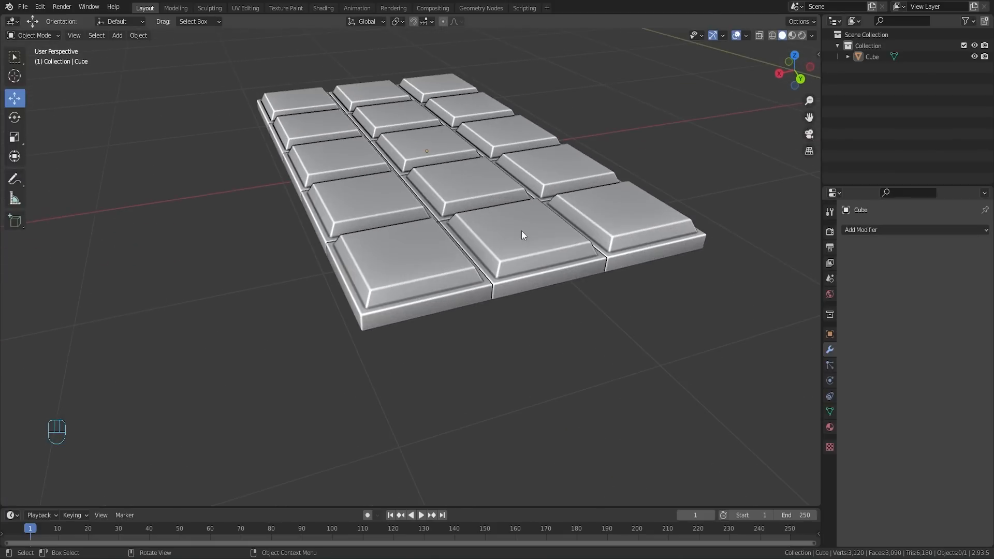
middle_click_drag(532, 174, 332, 295, "shift")
scroll(449, 241, "down", 4)
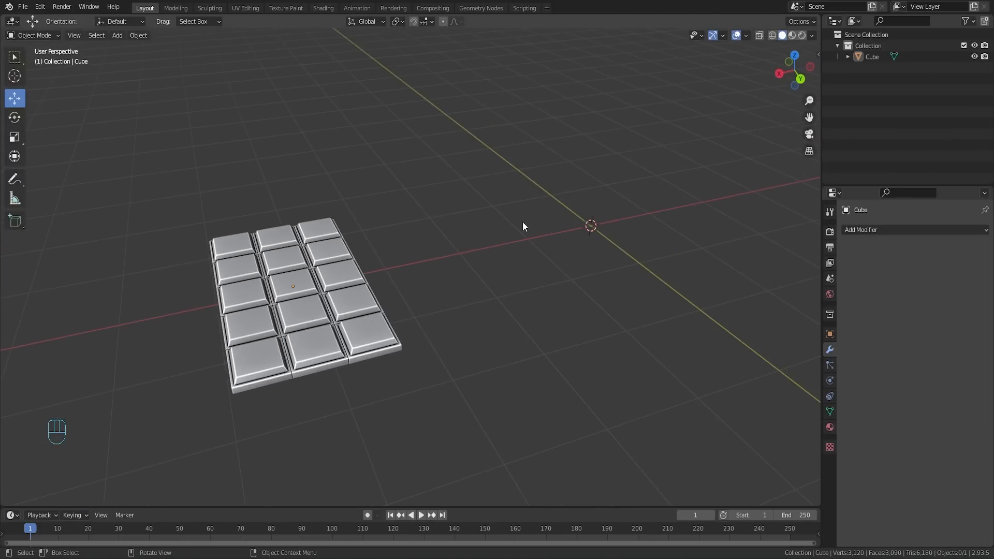
middle_click_drag(588, 223, 443, 261, "shift")
key("shift+a")
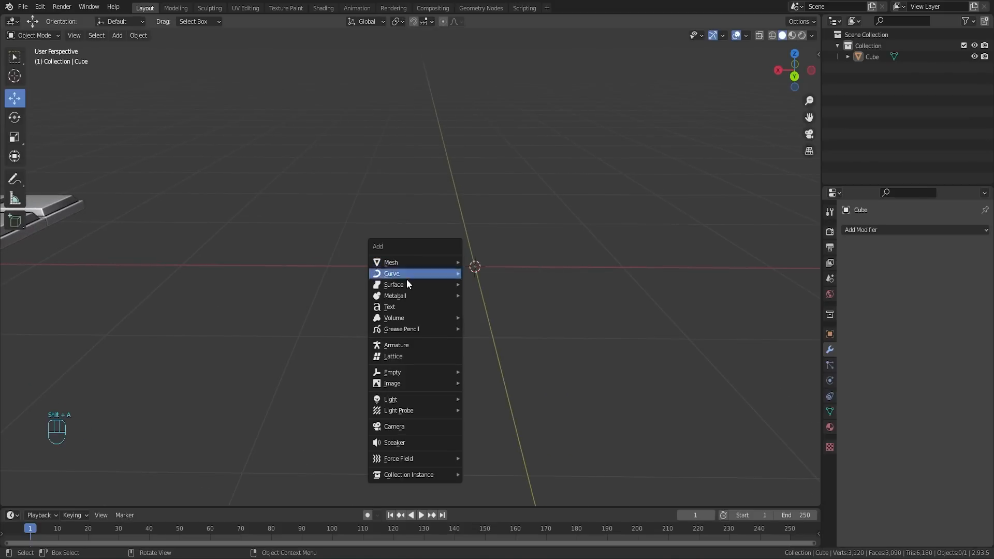
mouse_move(421, 264)
left_click(498, 317)
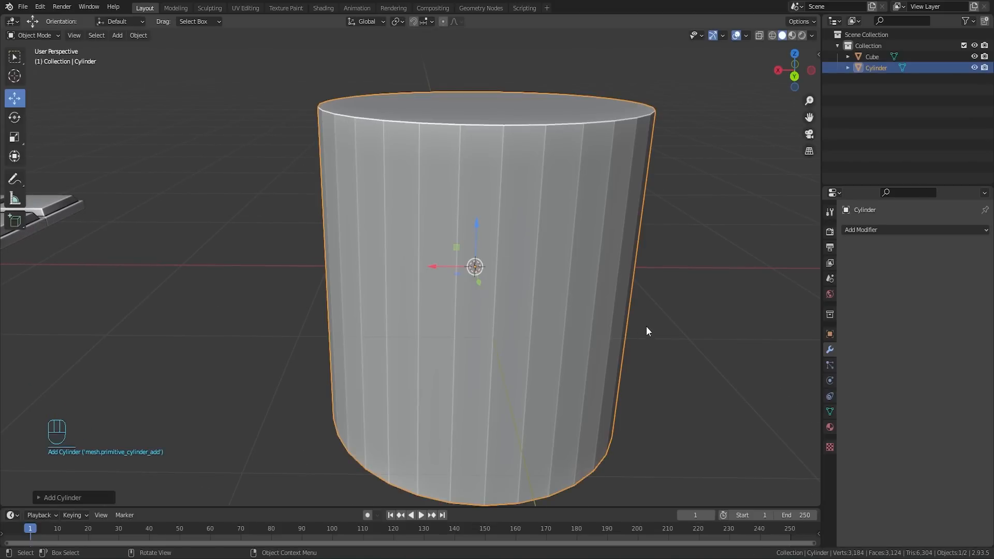
Step: Shrink the cylinder and stretch it along the Z axis into a long, thin lollipop stick
key("s")
key("s")
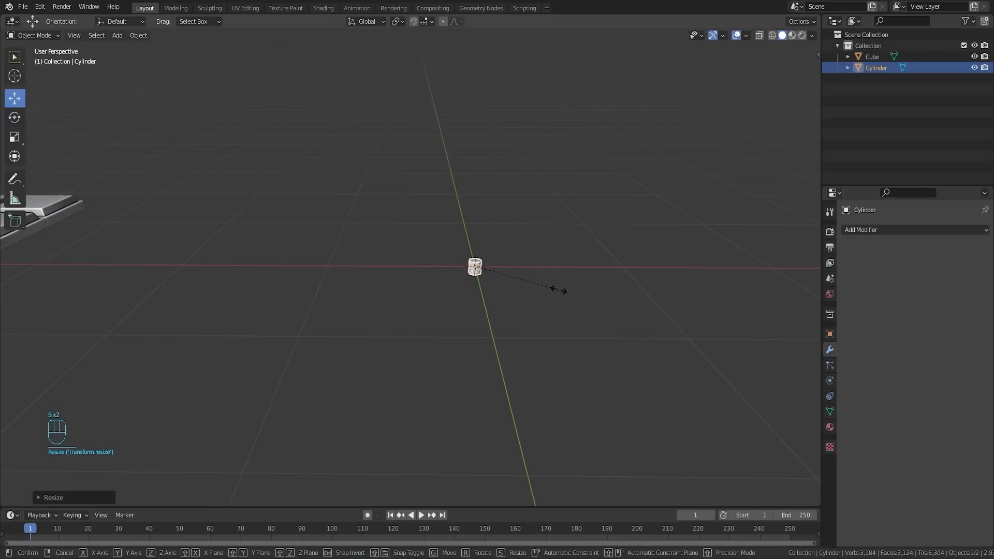
key("z")
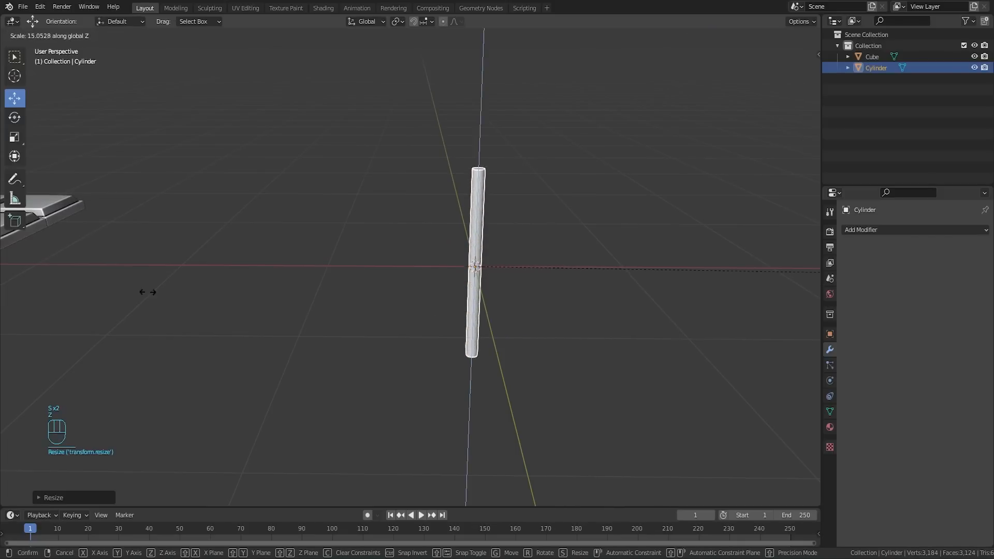
left_click(661, 406)
key("Tab")
key("Tab")
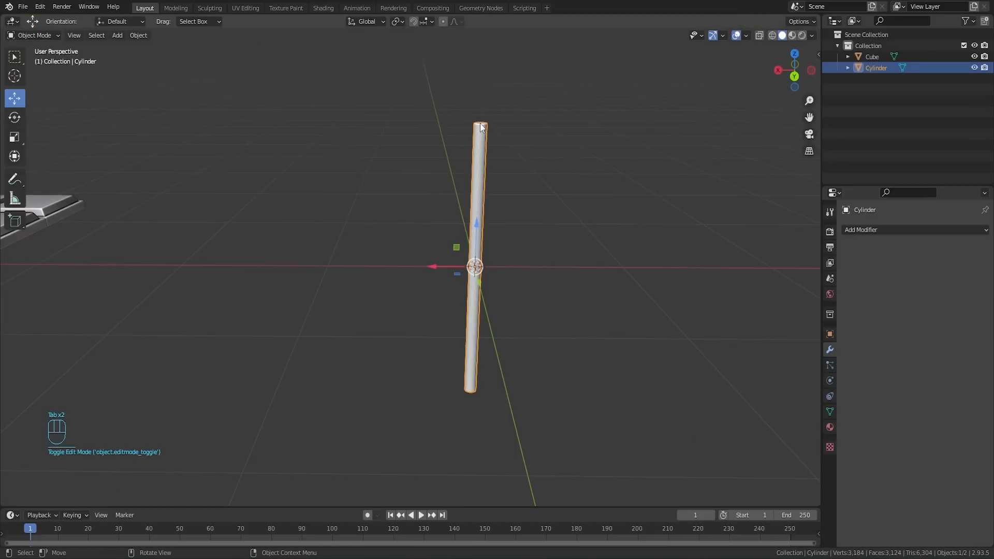
middle_click_drag(480, 123, 470, 124, "shift")
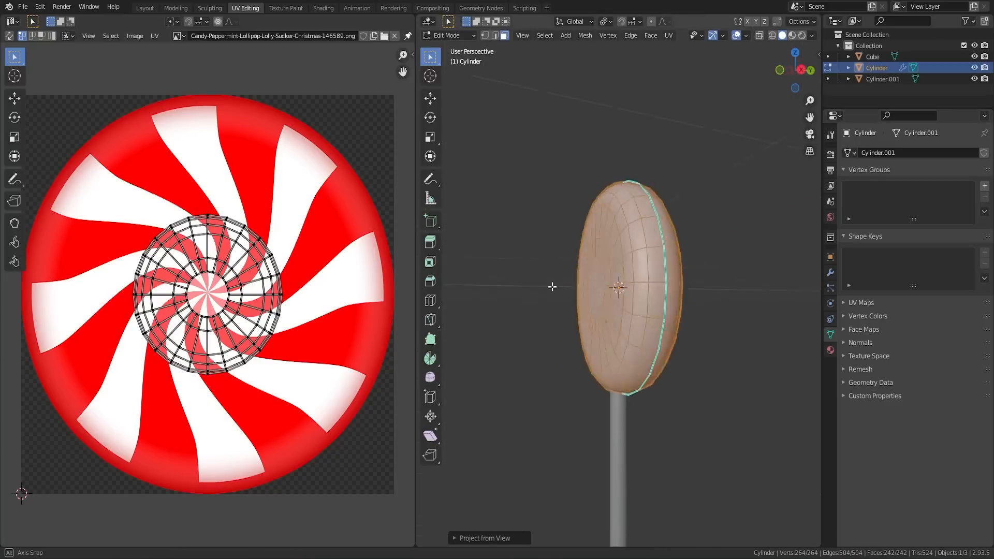
Step: Select all the candy's UVs and scale them about 2.5 times so they fill the peppermint image
middle_click_drag(550, 287, 448, 281)
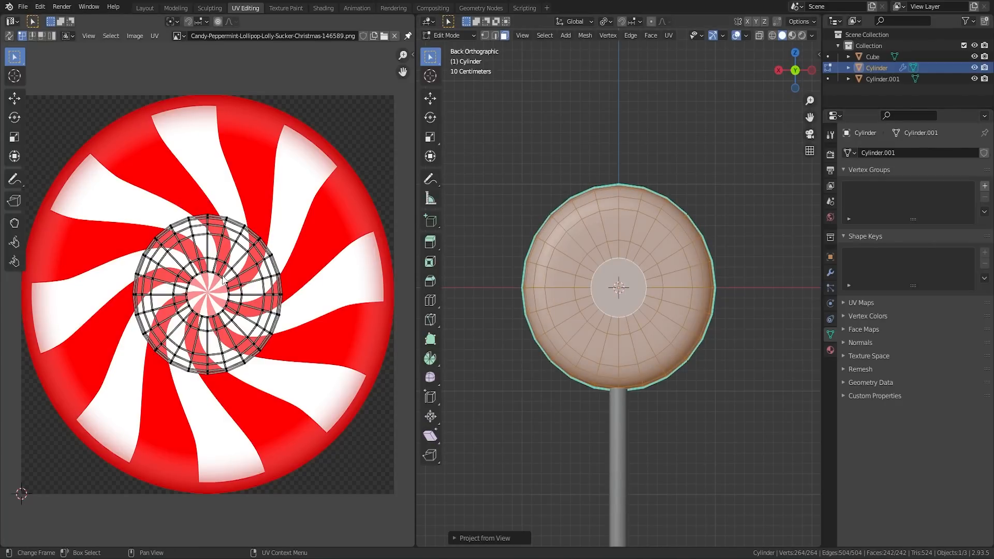
key("a")
key("s")
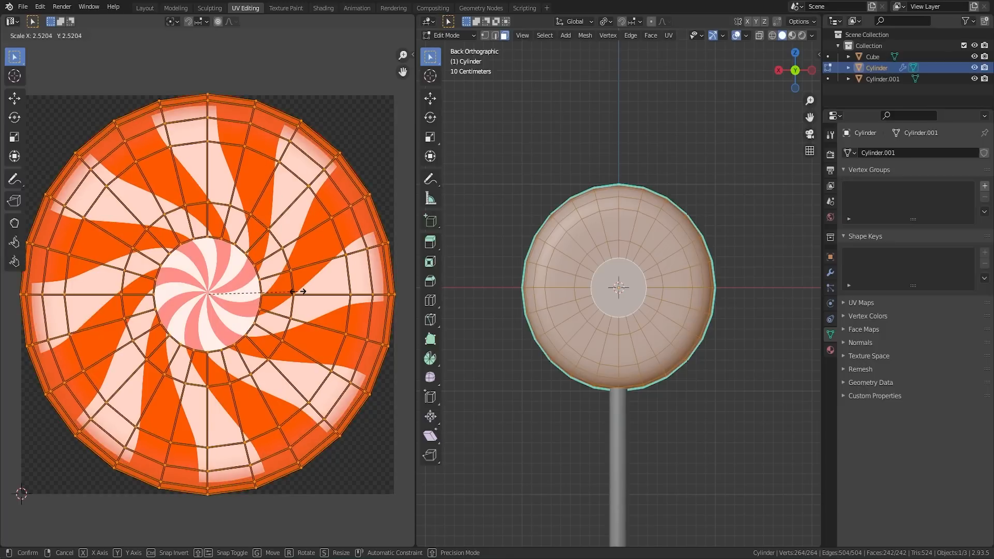
left_click(296, 292)
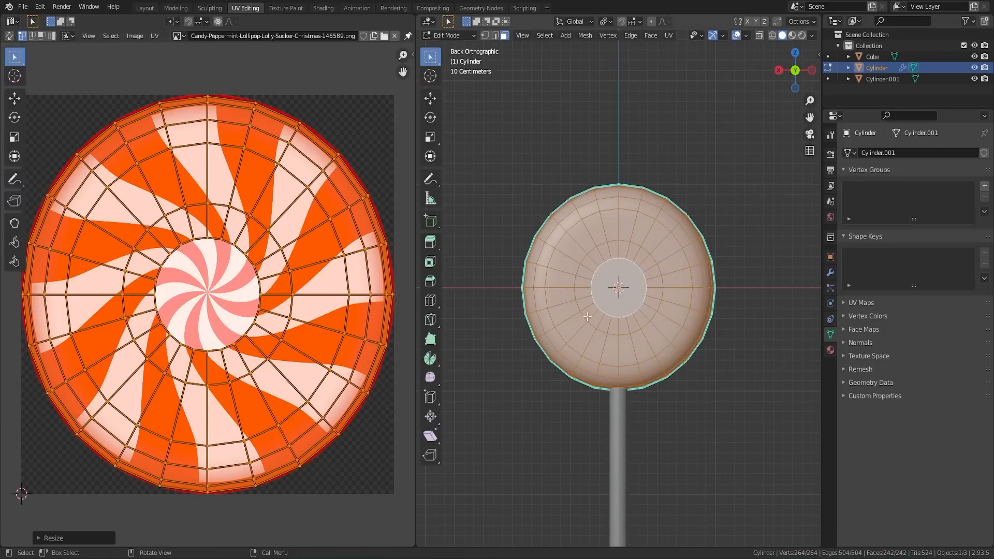
Step: Switch to Material Preview shading and use Candy-Peppermint-Lollipop-Lolly-Sucker-Christmas-146589.png as an image texture for Material.001's base color
left_click(689, 382)
key("grave")
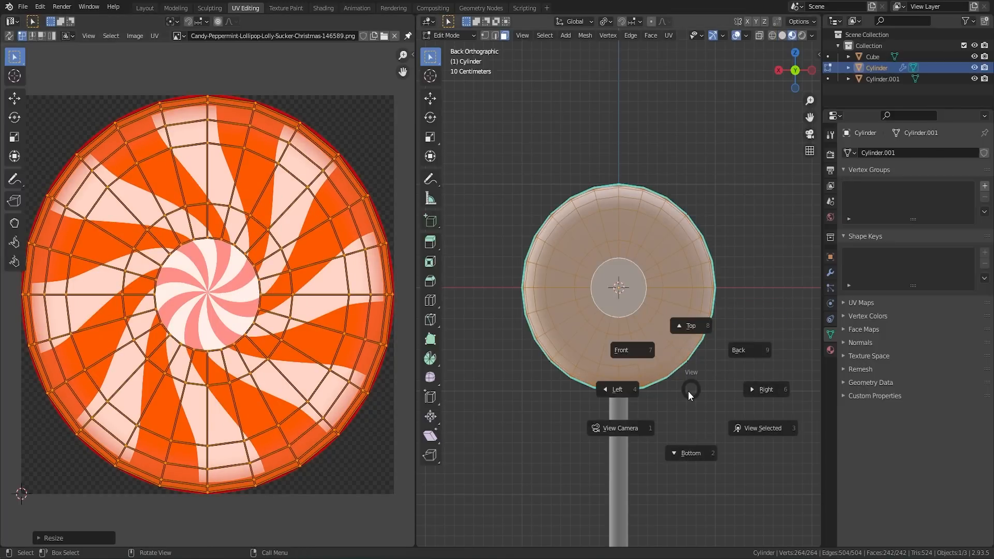
key("Escape")
left_click(830, 350)
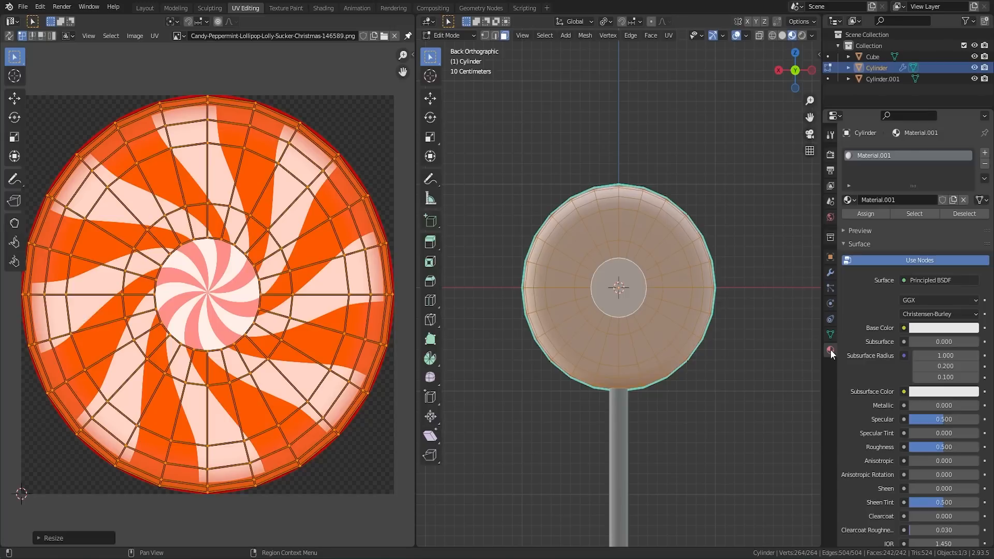
left_click(903, 329)
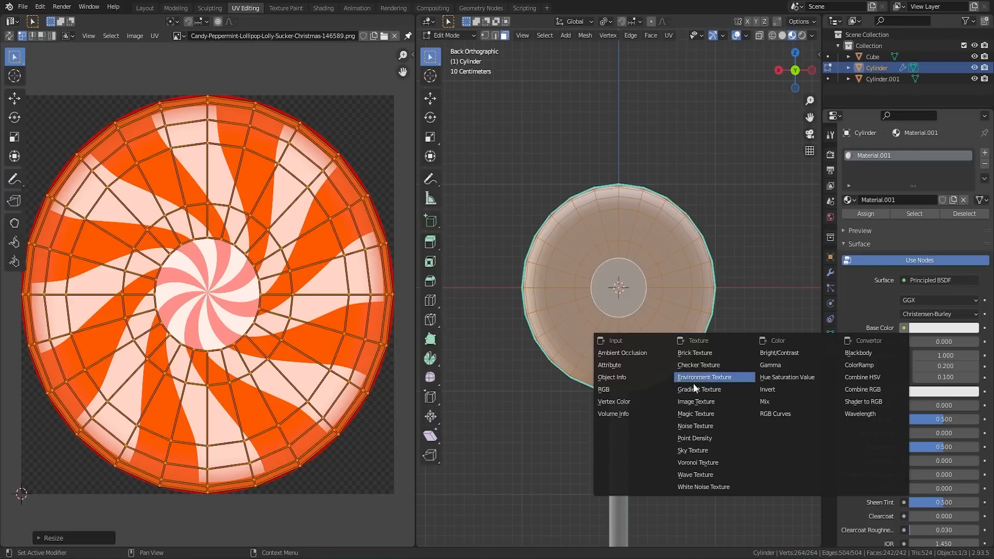
left_click(706, 399)
left_click(849, 341)
left_click(876, 359)
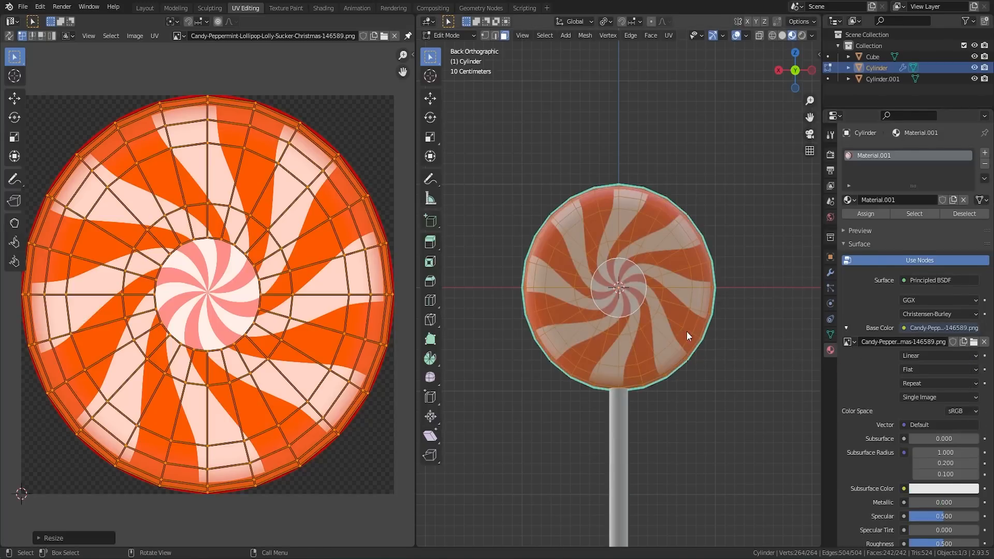
Step: Check the textured lollipop in Object Mode, then select the round centre faces of the candy in Edit Mode
key("Tab")
scroll(687, 343, "down", 5)
middle_click_drag(687, 343, 570, 396)
scroll(606, 360, "up", 6)
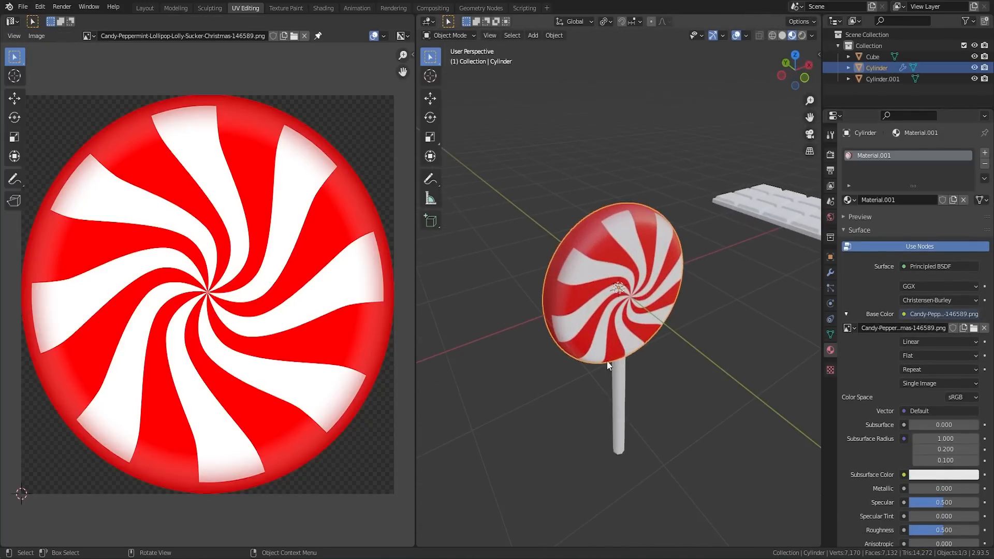
middle_click_drag(606, 360, 662, 290)
key("Tab")
left_click(625, 284)
left_click(609, 288, "shift")
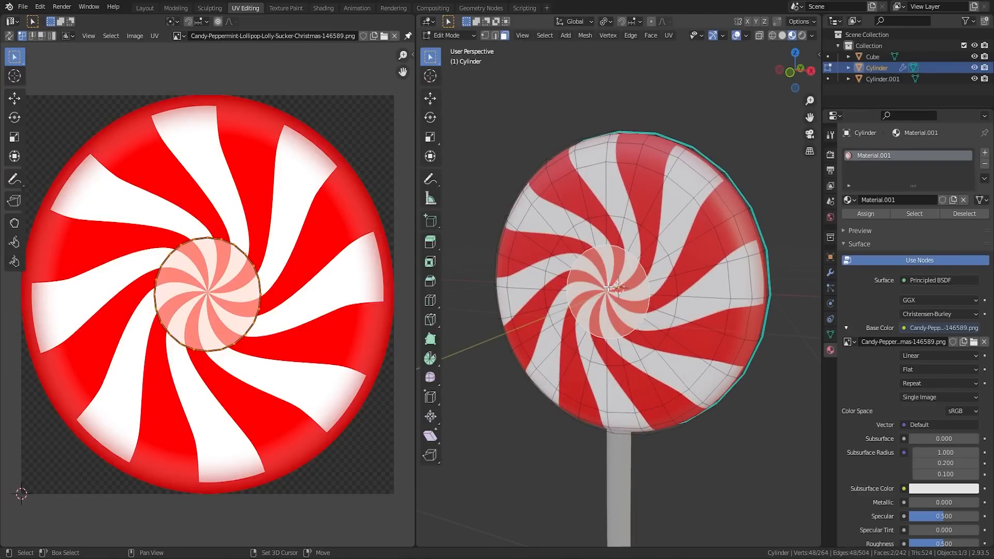
Step: Scale the centre faces' UVs to 0, place them on a red area of the image and check the result in Object Mode
key("s")
key("0")
key("Return")
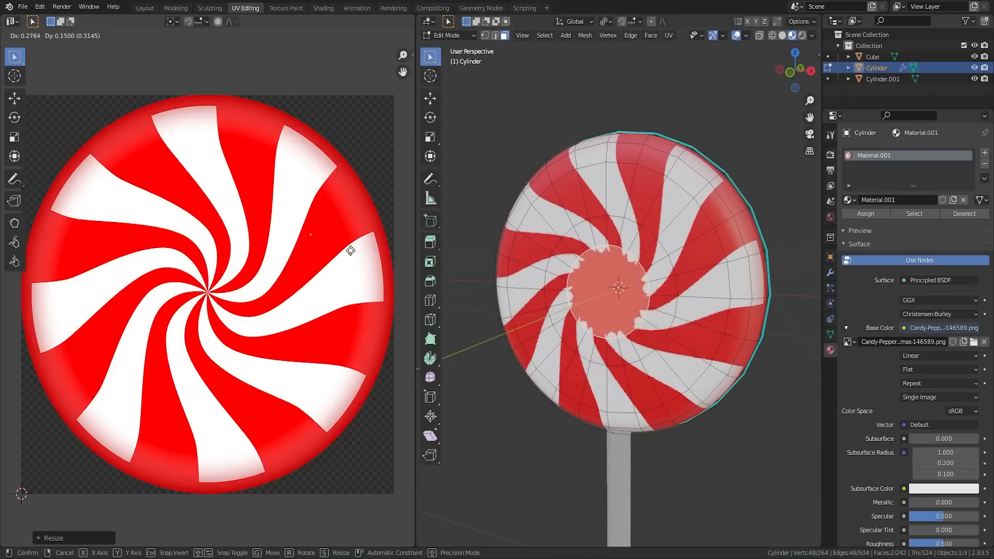
key("Tab")
scroll(664, 300, "up", 5)
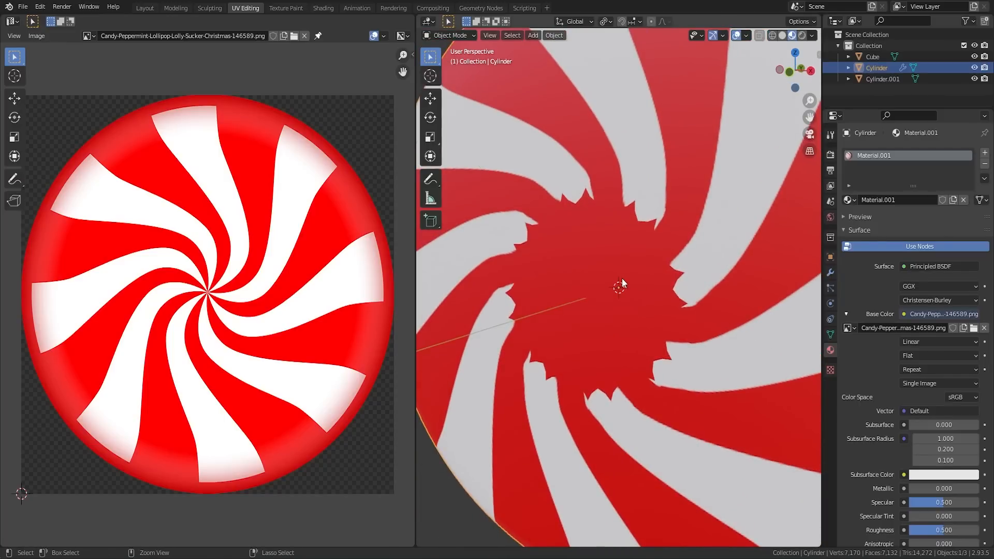
Step: Re-project all the candy's UVs from the back view and scale them about 1.65 times to fill the peppermint image
key("Tab")
scroll(623, 278, "down", 4)
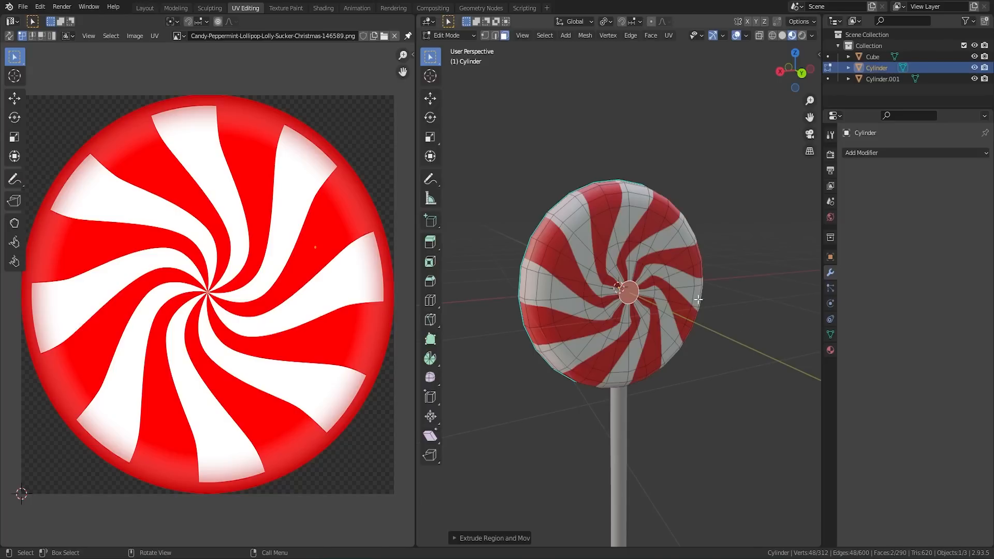
middle_click_drag(698, 299, 631, 298)
scroll(640, 303, "up", 2)
key("a")
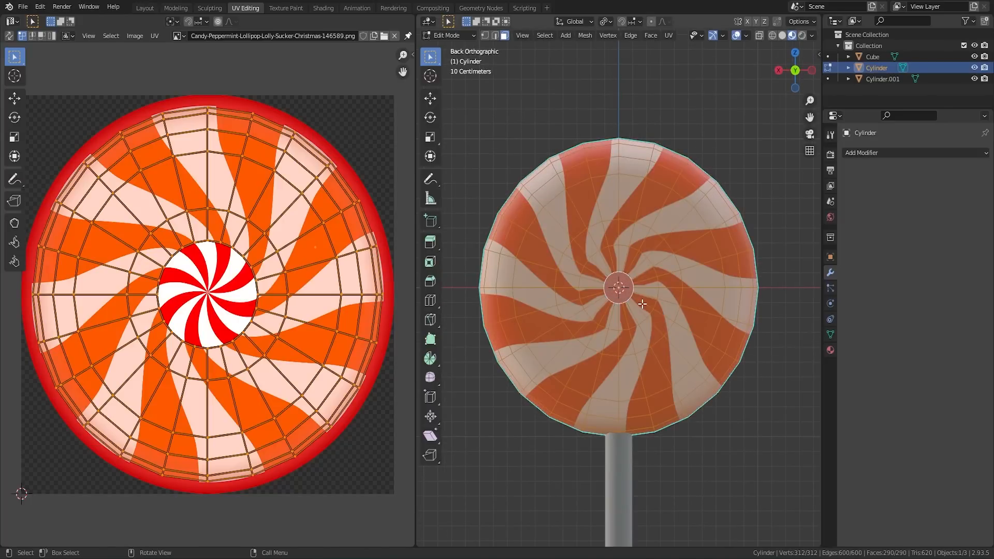
key("u")
left_click(642, 304)
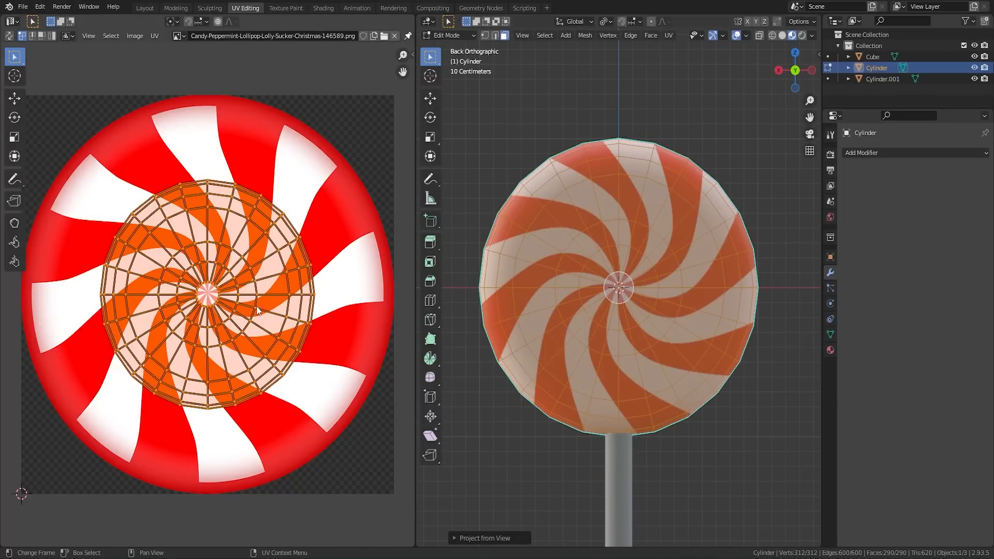
key("s")
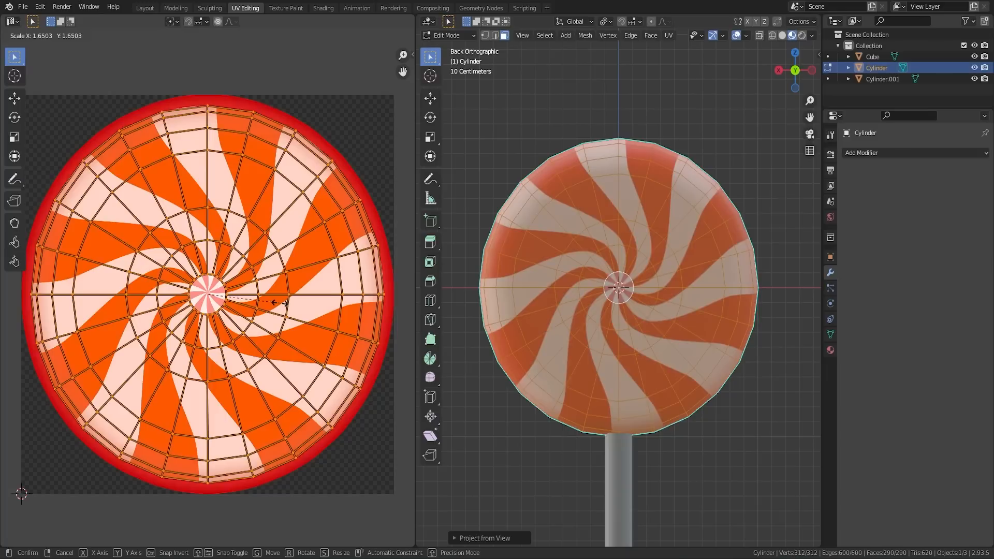
left_click(280, 305)
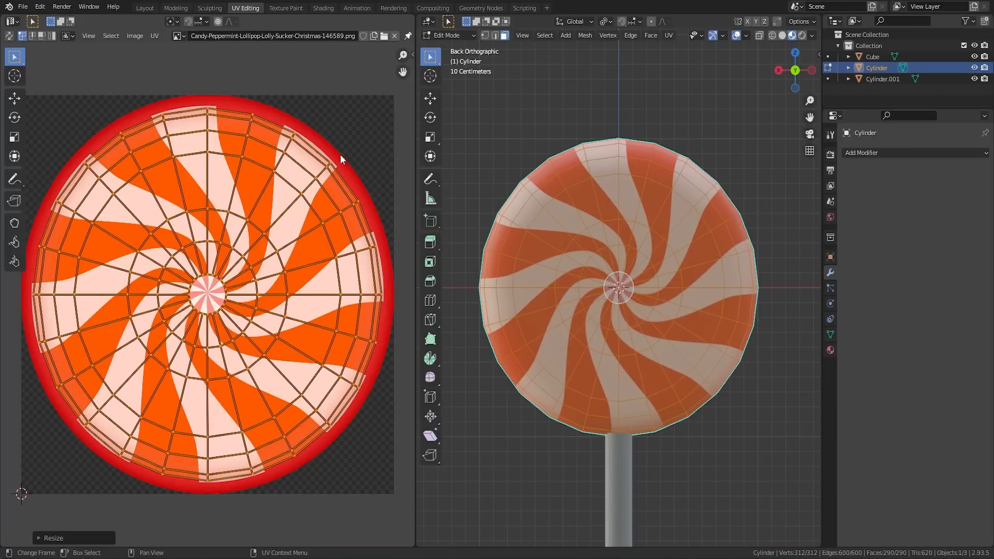
Step: Select the front and back centre faces, scale their UVs to 0, place them on a red area and check the result in Object Mode
middle_click_drag(450, 311, 694, 248)
left_click(595, 297)
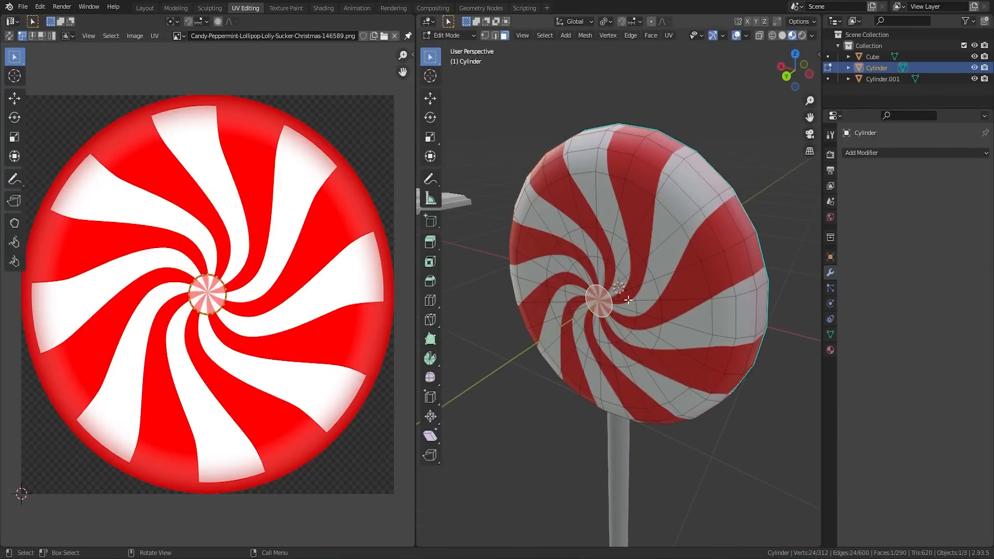
middle_click_drag(629, 300, 469, 284)
left_click(630, 299, "shift")
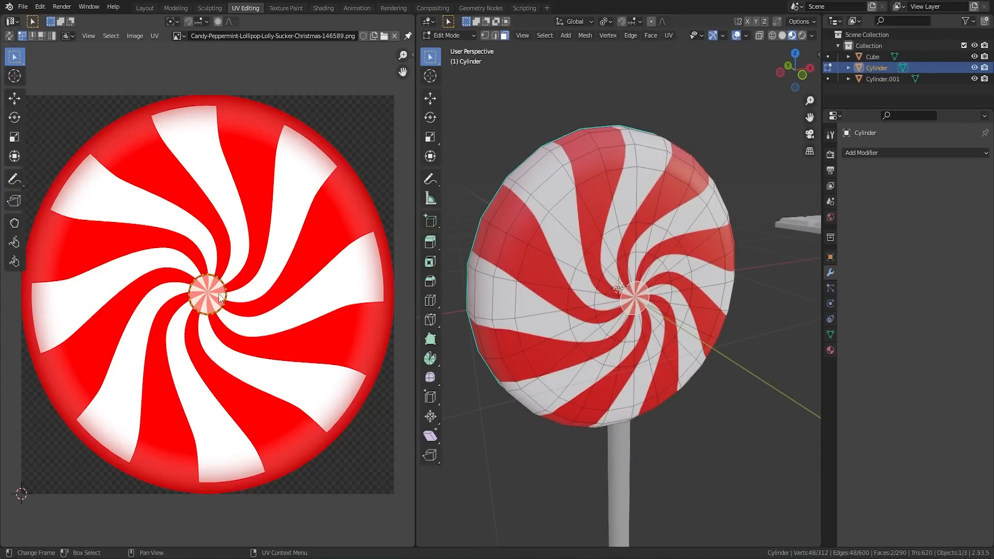
key("s")
key("0")
key("Return")
key("g")
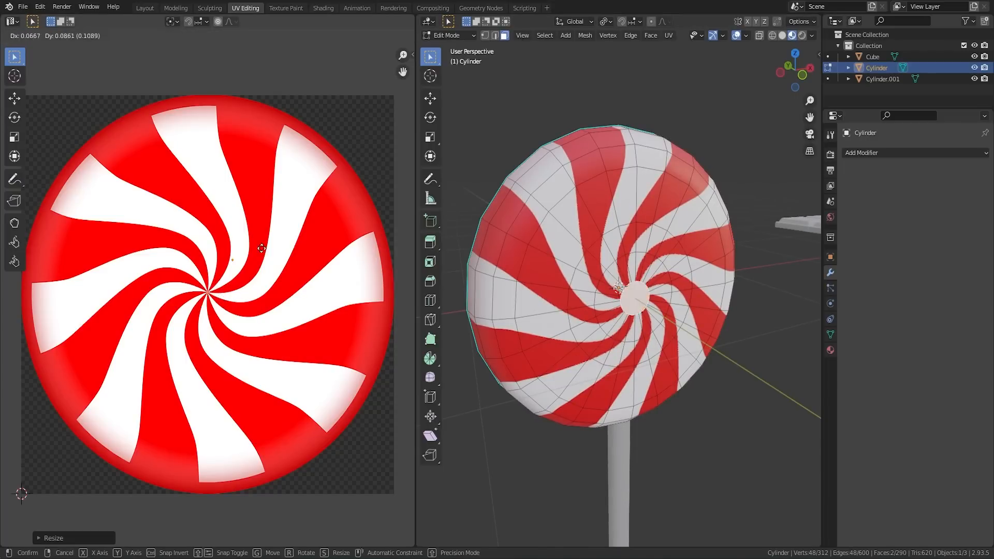
left_click(280, 159)
key("Tab")
middle_click_drag(677, 299, 680, 268)
scroll(680, 268, "down", 2)
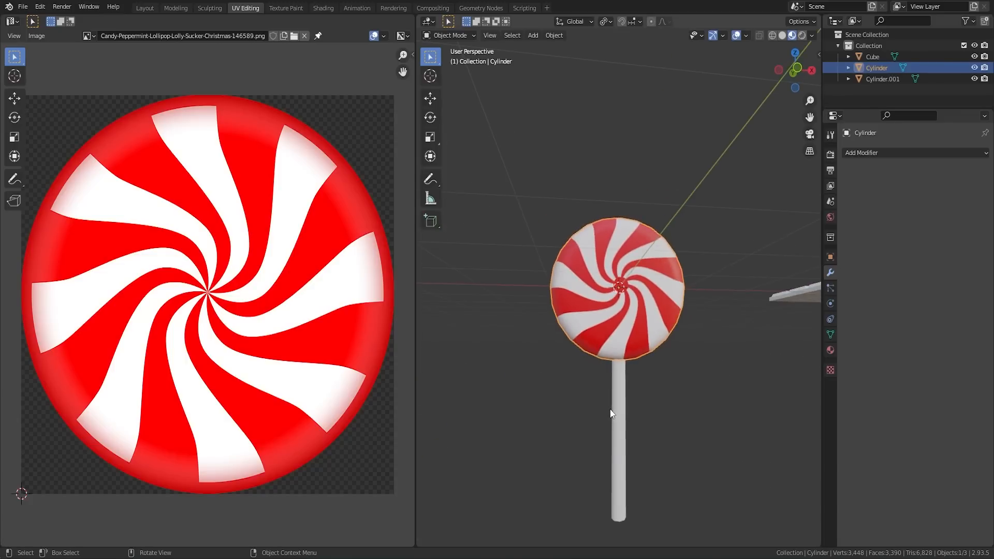
Step: Join the lollipop stick and the candy disc into one object
left_click(618, 403)
left_click(627, 308, "shift")
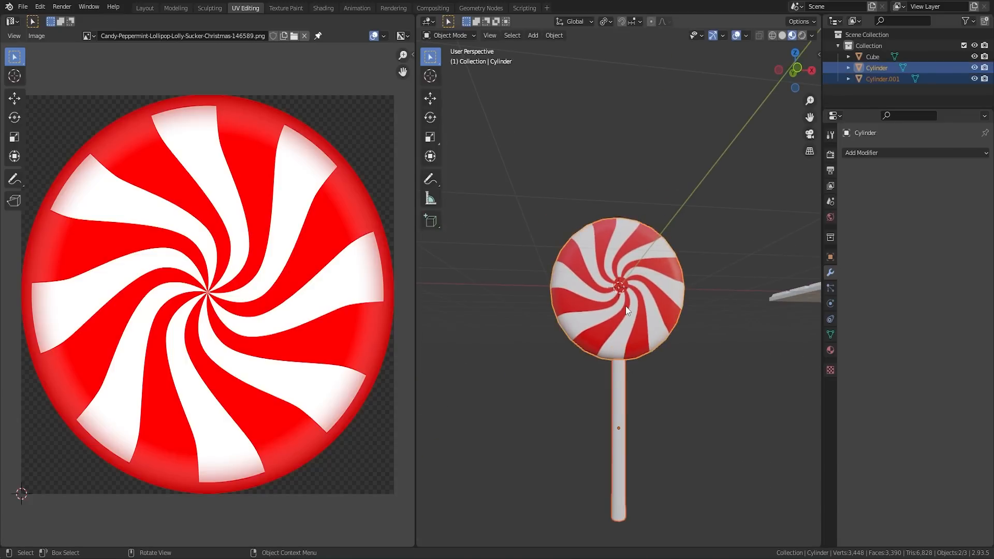
key("ctrl+j")
Step: Collapse the stick's UVs to a point, place them on a white area of the image and check the stick in Object Mode
key("Tab")
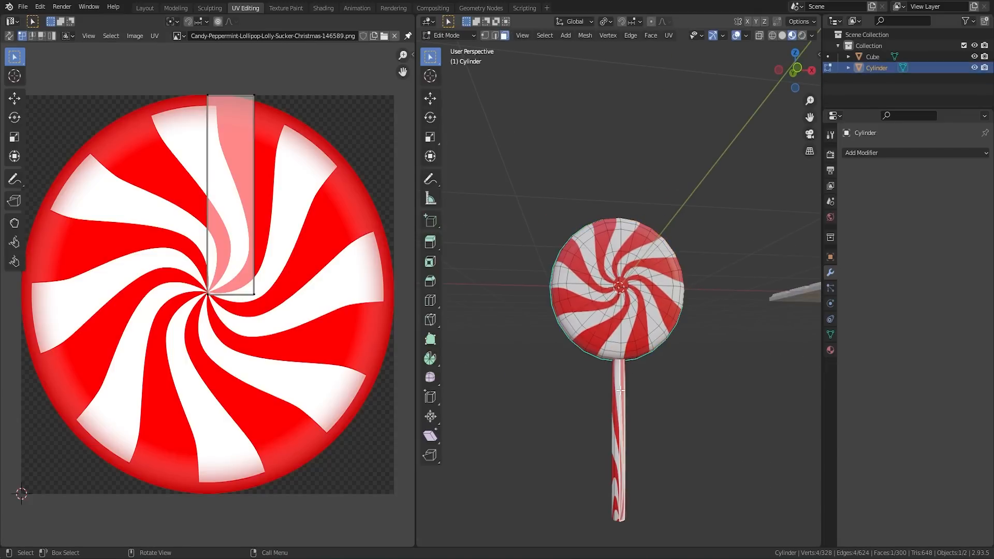
key("l")
key("a")
key("s")
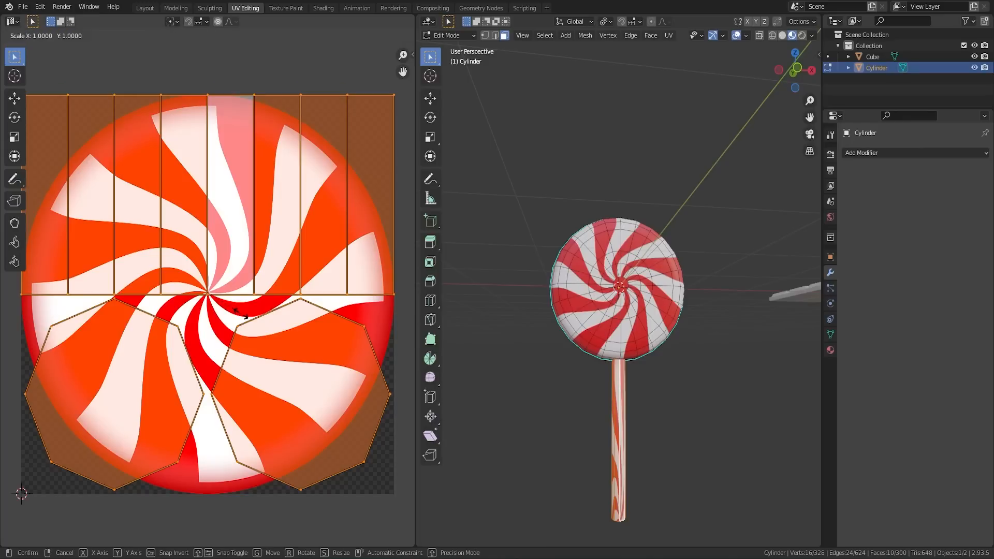
left_click(241, 319)
key("alt+a")
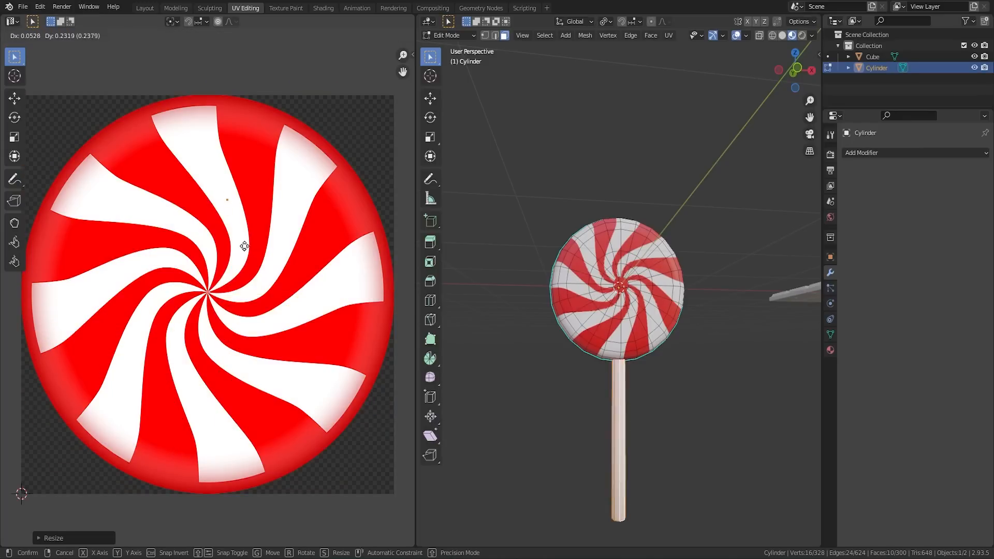
key("Tab")
middle_click_drag(617, 389, 532, 398)
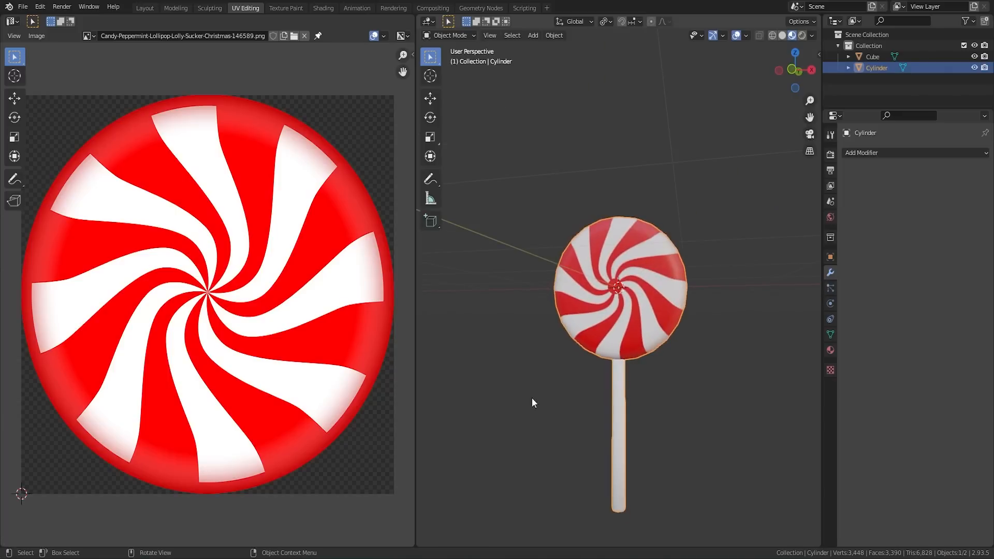
middle_click_drag(633, 389, 477, 289)
left_click(483, 281)
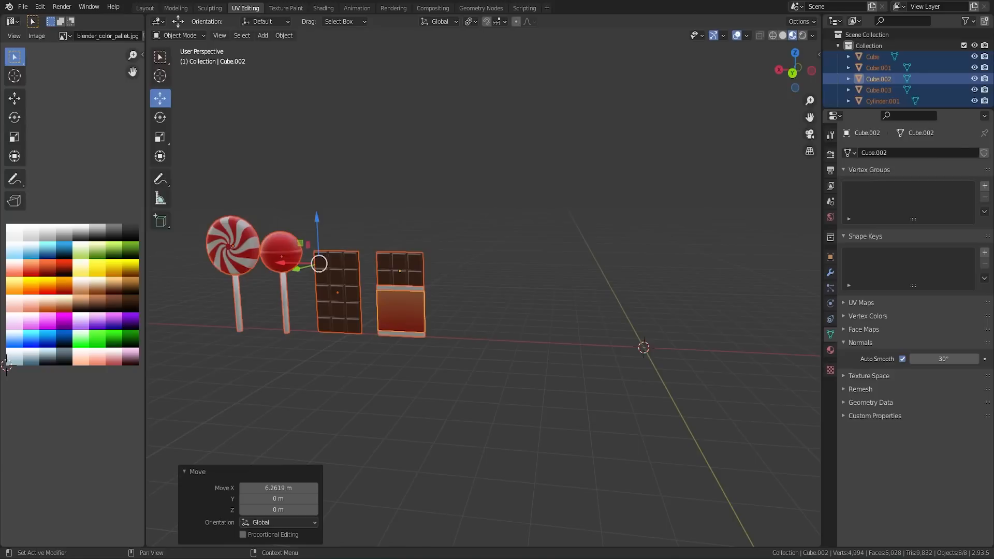
left_click(644, 271)
key("Home")
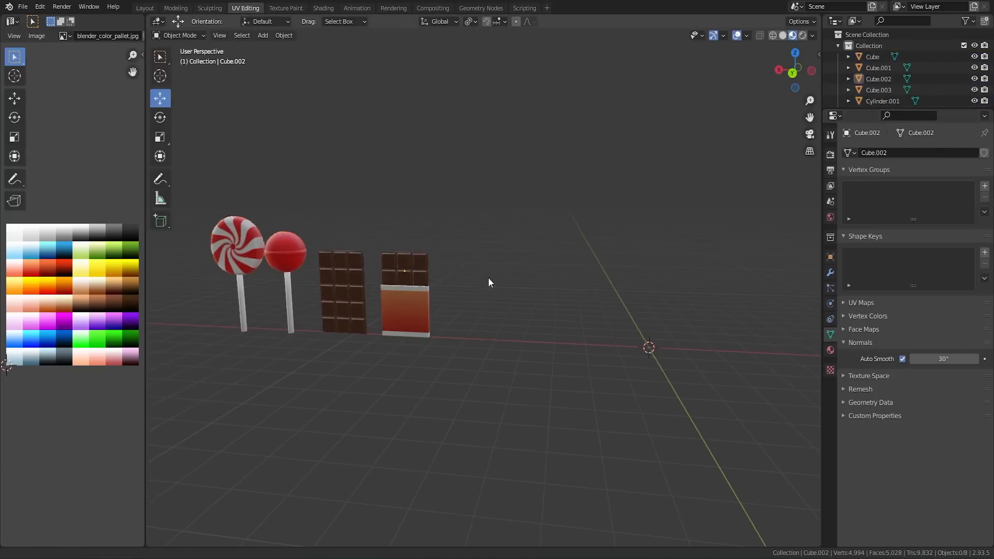
scroll(540, 273, "up", 3)
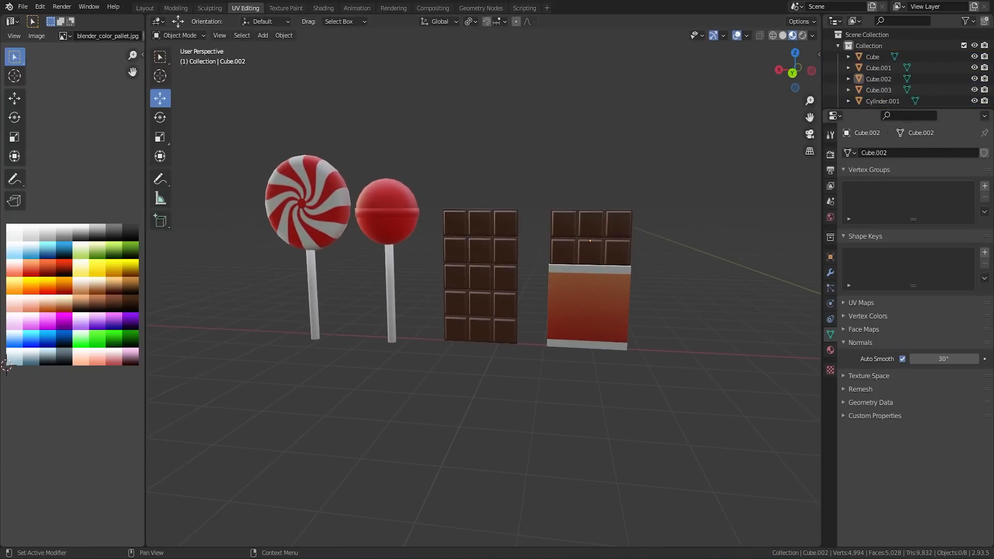
Step: Duplicate the peppermint disc, shrink the copy into a small candy and place it near the ground beside the lollipop
left_click(309, 207)
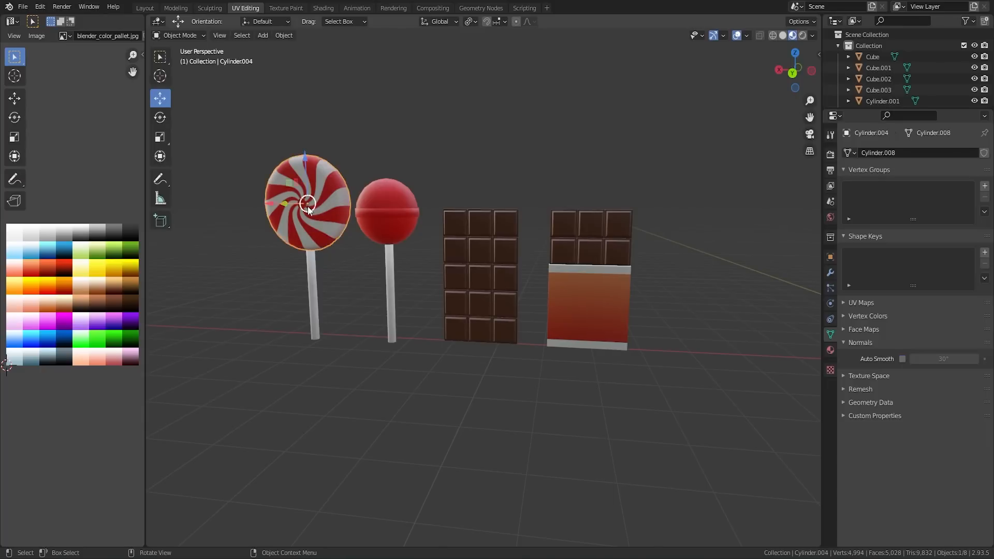
key("Tab")
key("Tab")
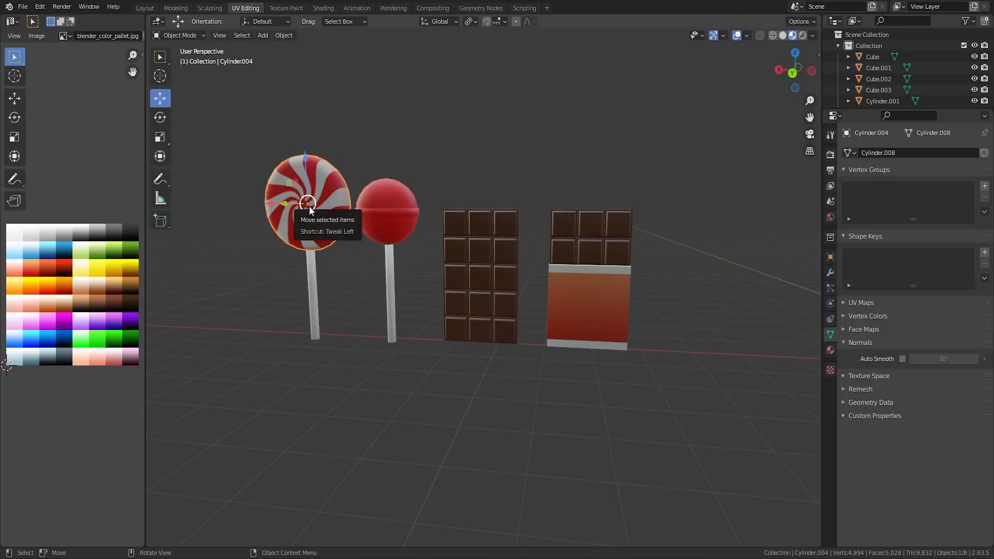
key("shift+d")
right_click(309, 206)
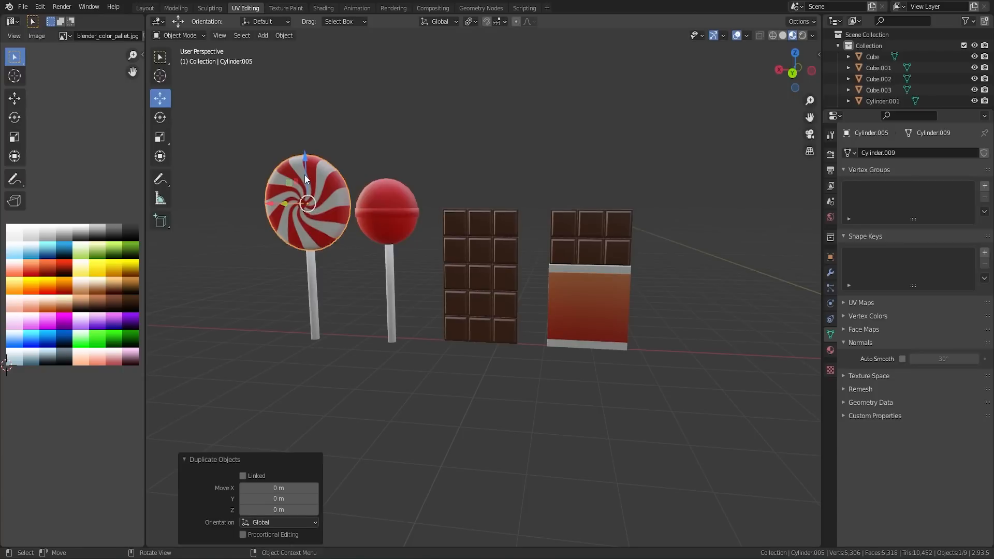
left_click_drag(305, 175, 237, 296)
key("s")
left_click(261, 284)
middle_click_drag(265, 307, 534, 295, "shift")
scroll(535, 297, "up", 4)
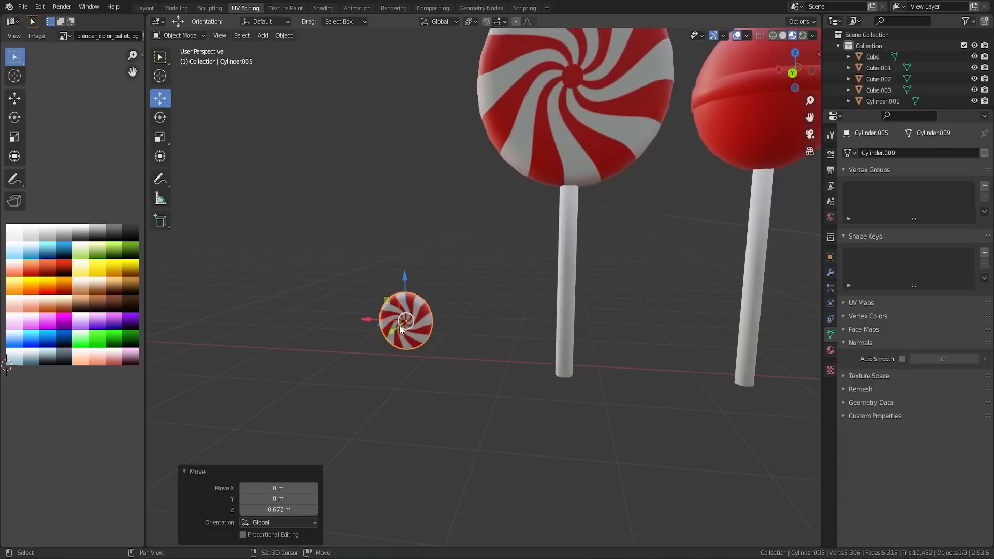
Step: Duplicate the small peppermint candy, offset the copy about 0.815 m along X and deselect everything
middle_click_drag(480, 324, 637, 307, "shift")
scroll(637, 307, "up", 2)
key("shift+d")
key("x")
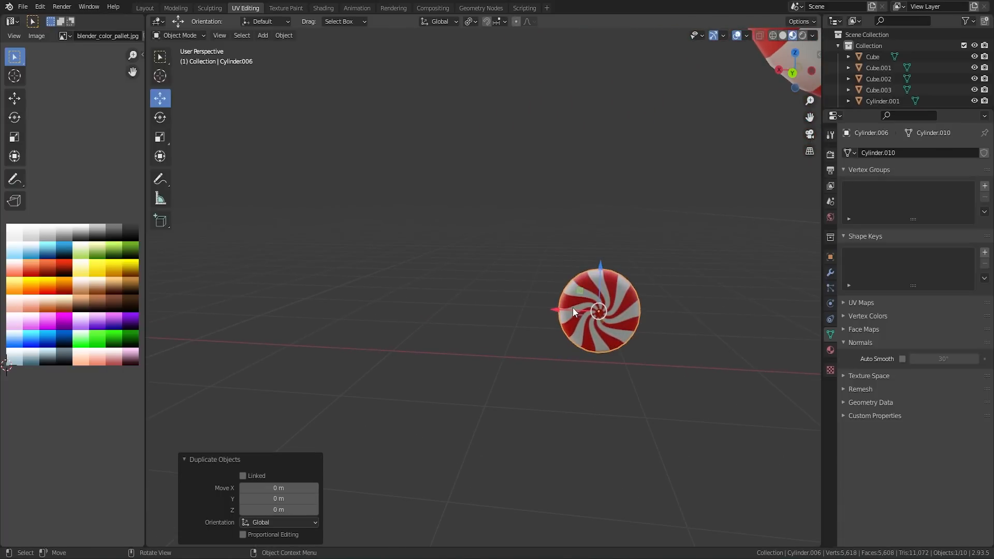
left_click(463, 309)
scroll(458, 310, "down", 7)
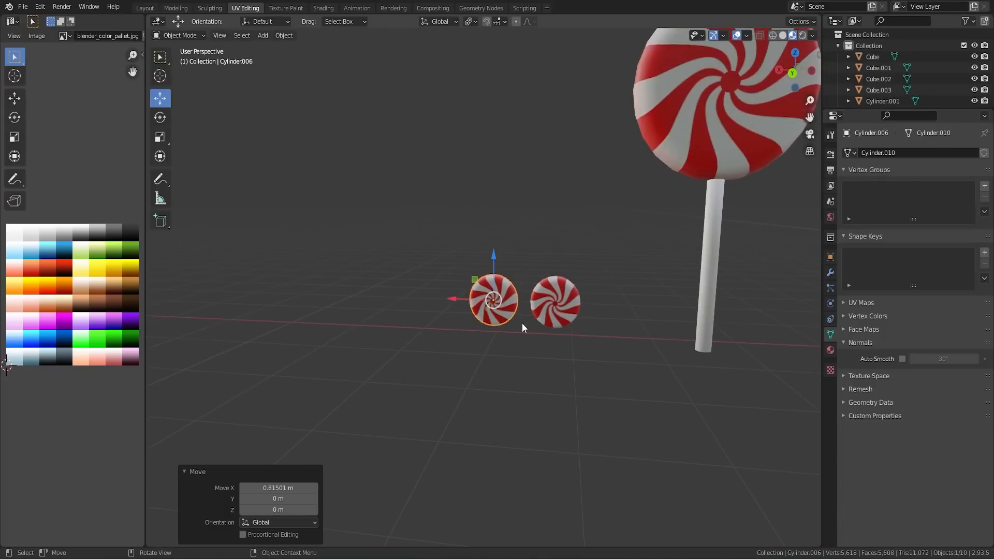
scroll(548, 294, "down", 3)
left_click_drag(570, 281, 405, 263, "shift")
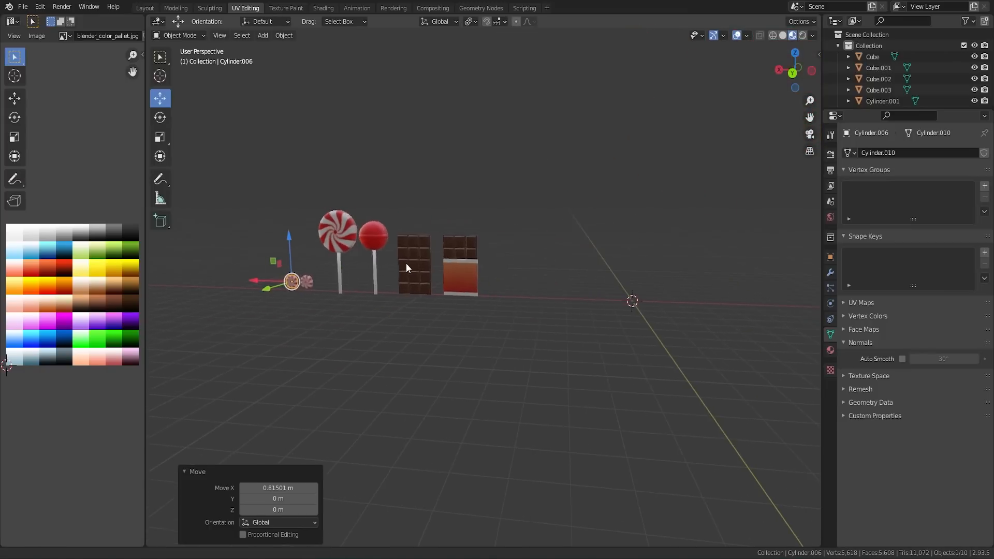
left_click(505, 291)
Step: Add a 24-vertex cylinder with a 1 m radius and 2 m depth at the world origin
scroll(537, 318, "up", 3)
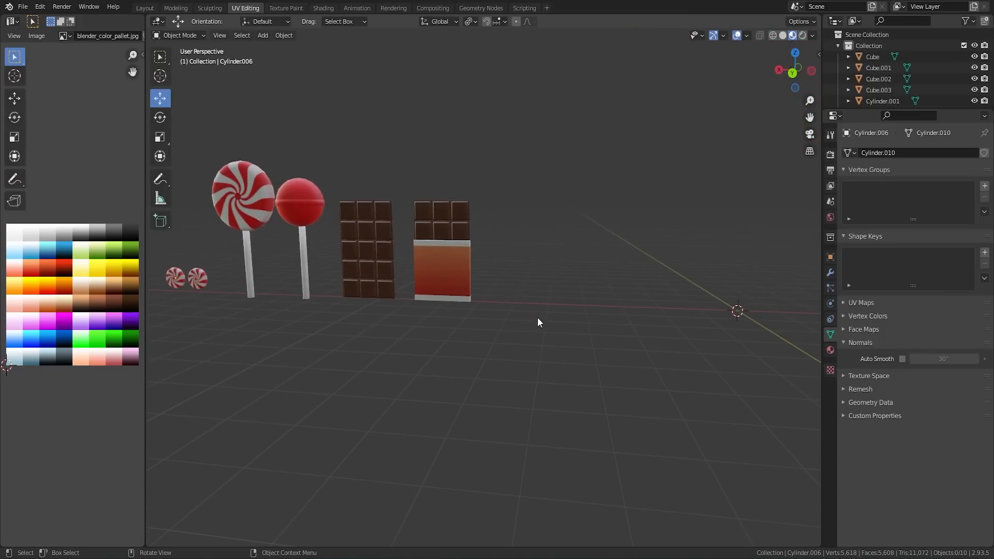
middle_click_drag(625, 288, 482, 296)
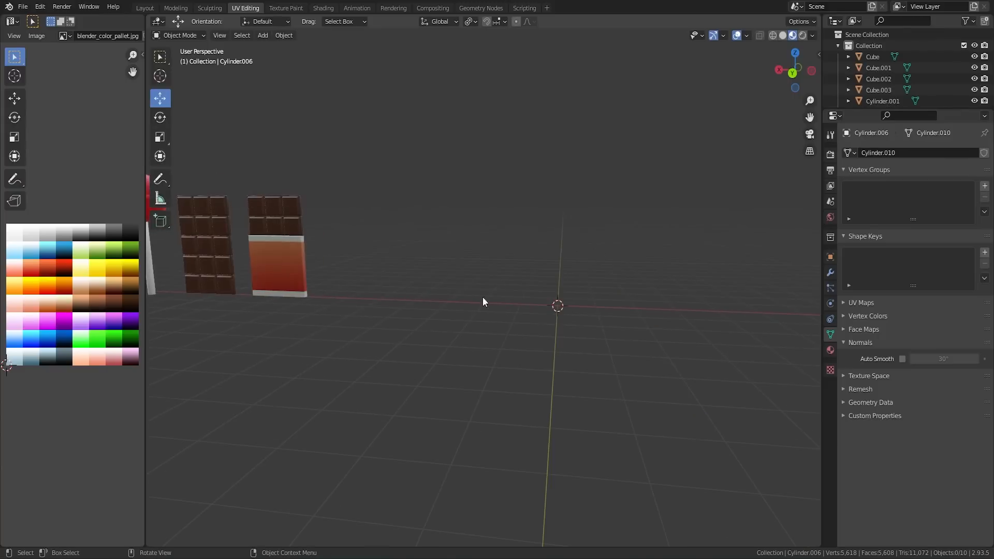
key("shift+a")
mouse_move(533, 311)
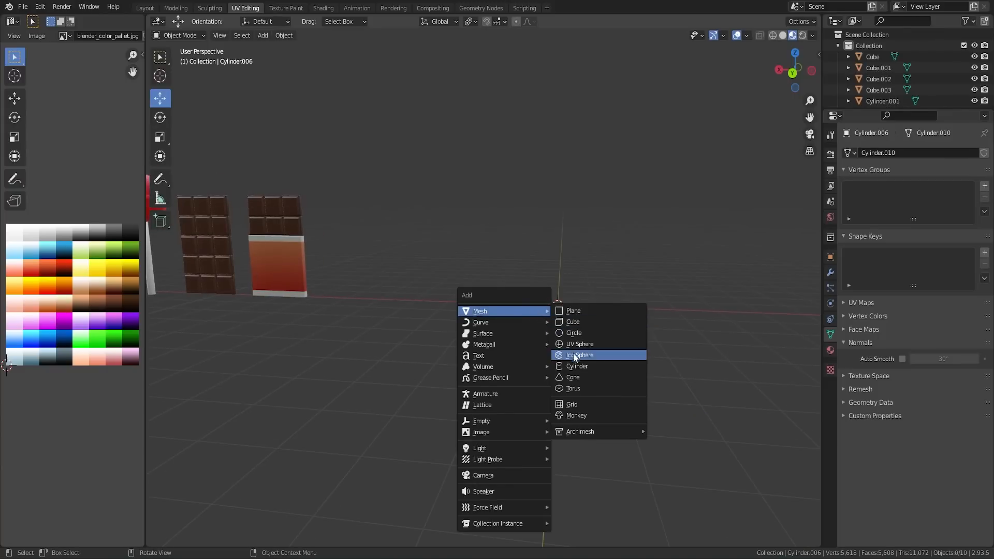
left_click(578, 366)
scroll(582, 313, "up", 3)
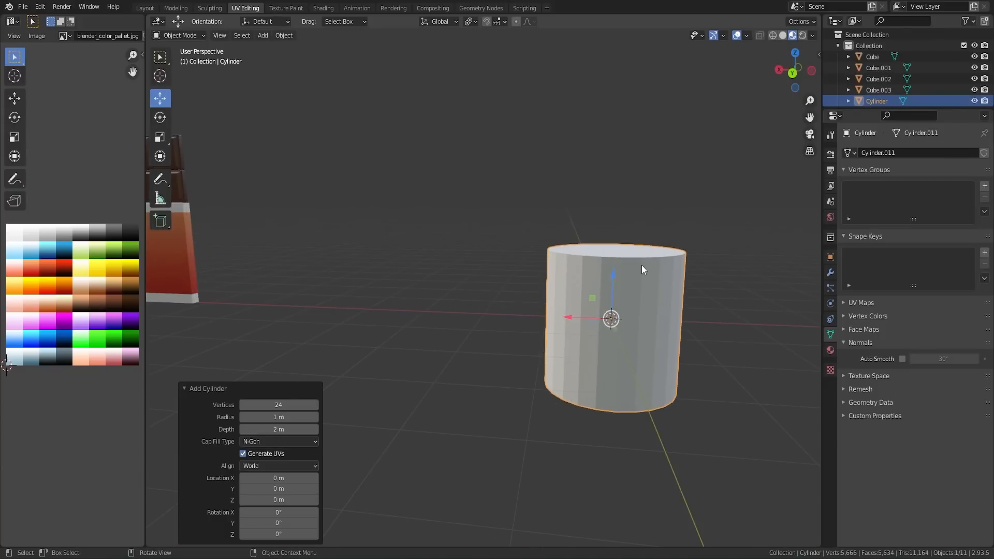
Step: Scale the cylinder's top face to about 0.7 and lower it about 0.95 m to form a short taper
key("Tab")
left_click(631, 251)
key("s")
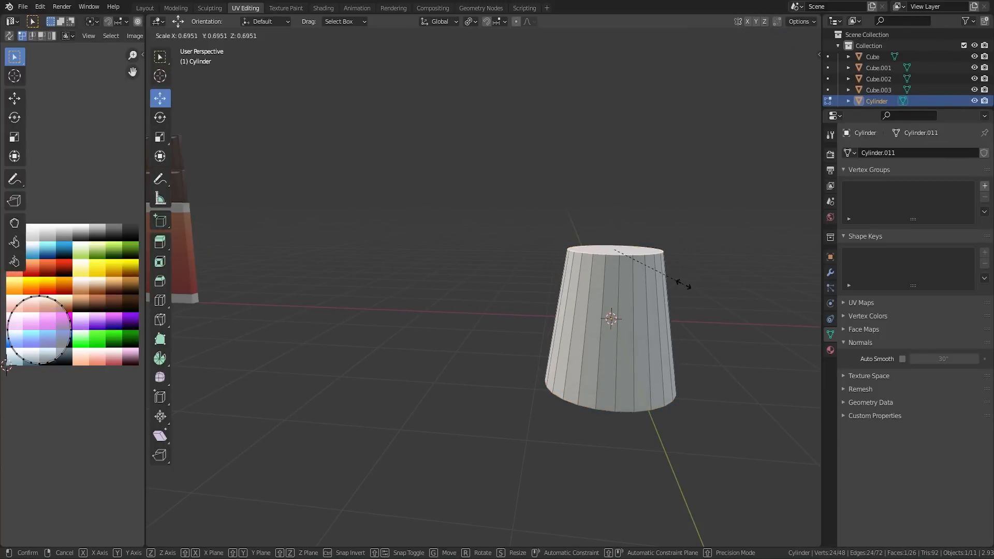
left_click(677, 282)
left_click_drag(614, 221, 614, 286)
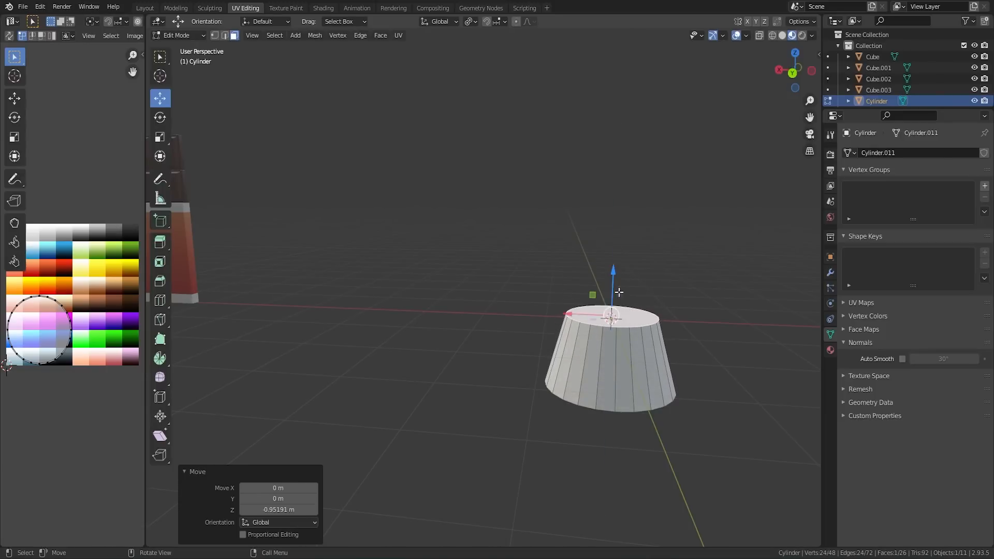
Step: Inset the tapered cylinder's top face about 0.055 m and extrude the inner face slightly downward to leave a thin rim
middle_click_drag(614, 286, 652, 306)
key("i")
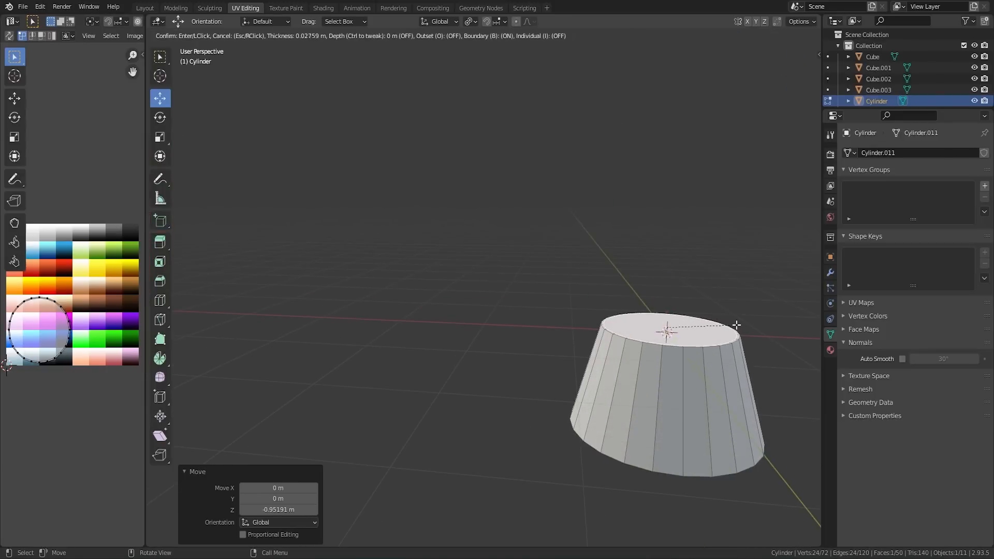
left_click(734, 324)
key("g")
key("z")
key("z")
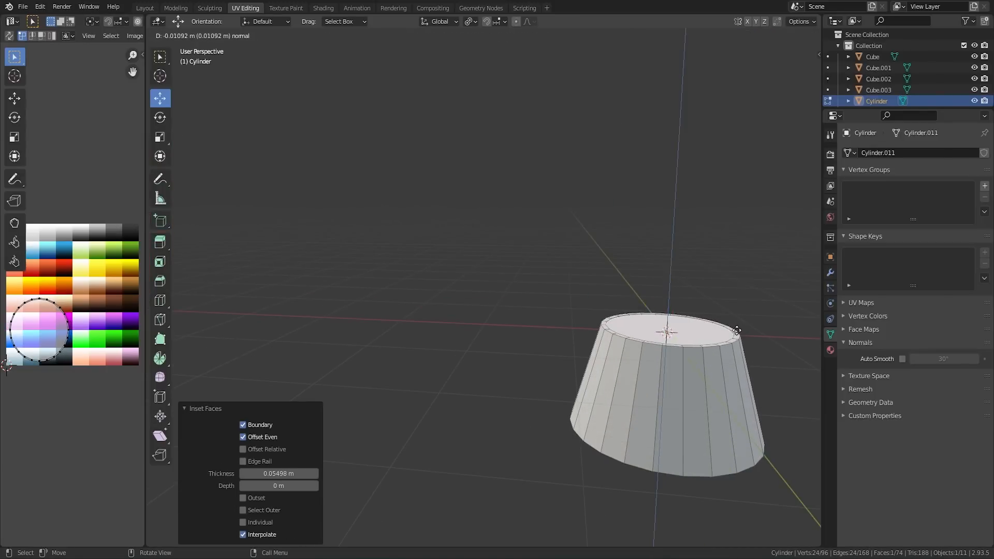
left_click(737, 332)
Step: Shade the tapered cylinder smooth in Object Mode and enable Auto Smooth at 30°
key("Tab")
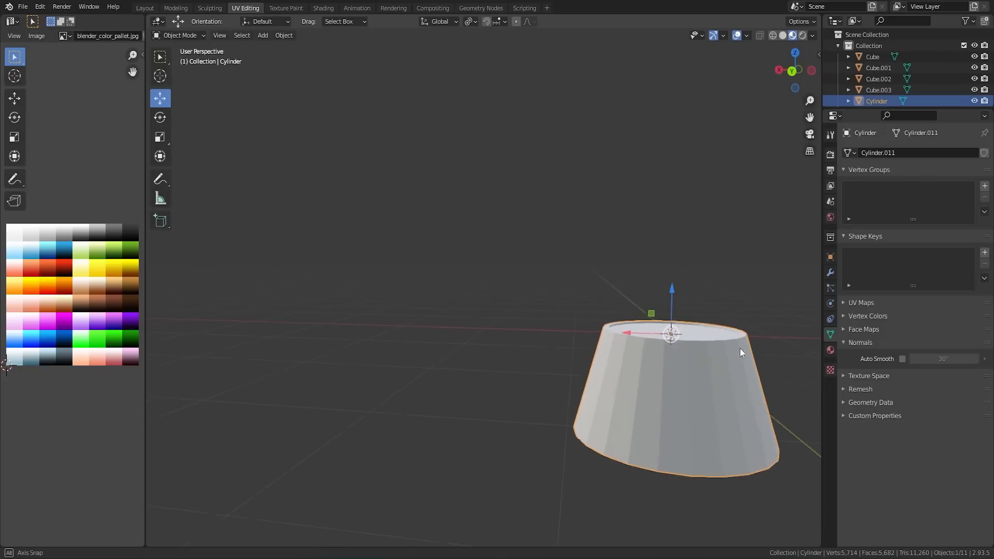
right_click(735, 363)
mouse_move(734, 365)
left_click(689, 325)
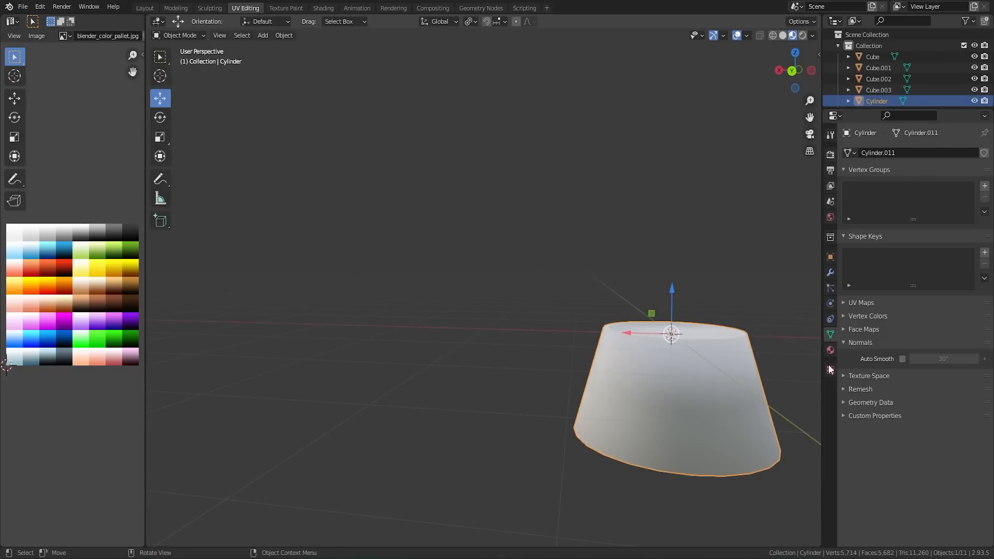
left_click(901, 359)
middle_click_drag(734, 351, 660, 313)
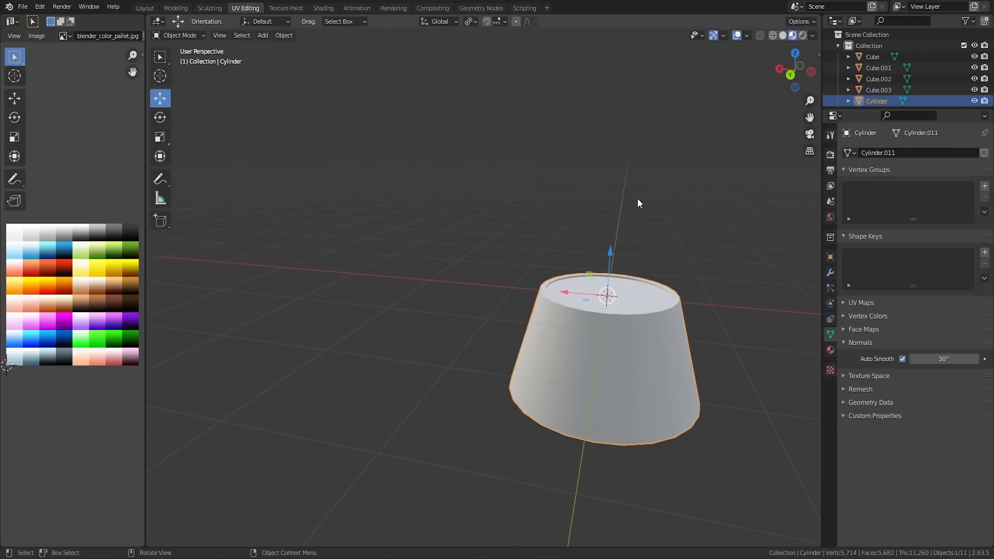
Step: Try stacking a duplicate of the tapered cylinder about 1.03 m above the original, and delete the copy
key("shift+d")
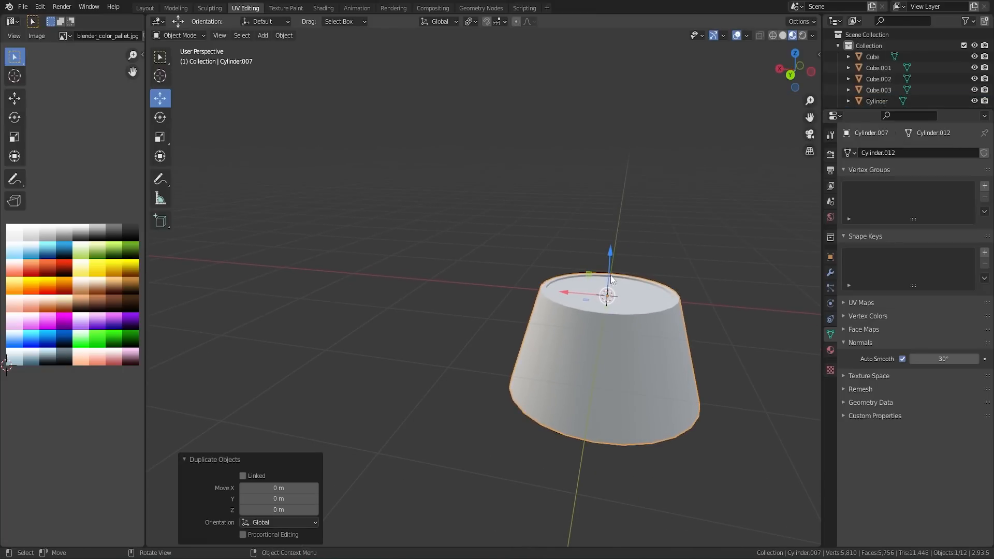
key("z")
left_click(645, 245)
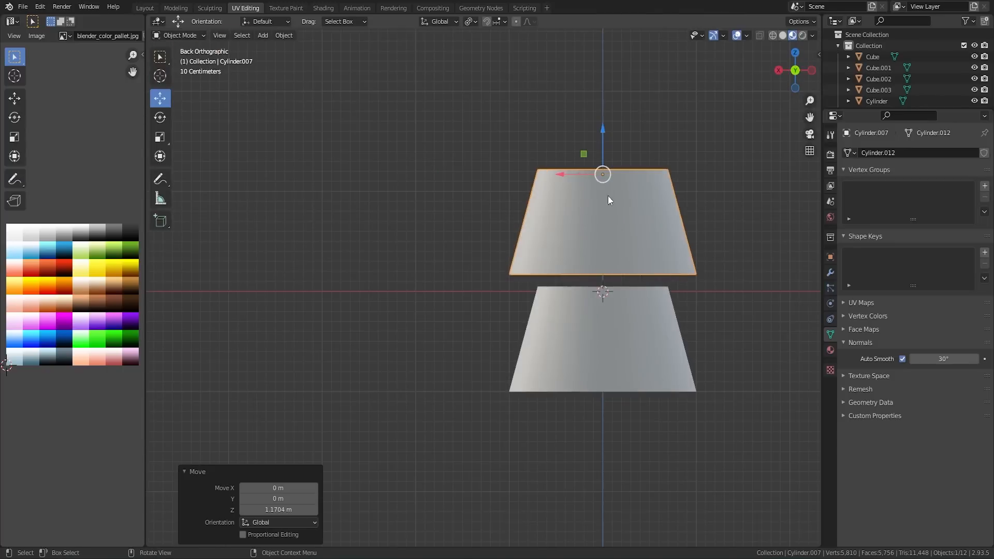
left_click_drag(605, 153, 600, 164)
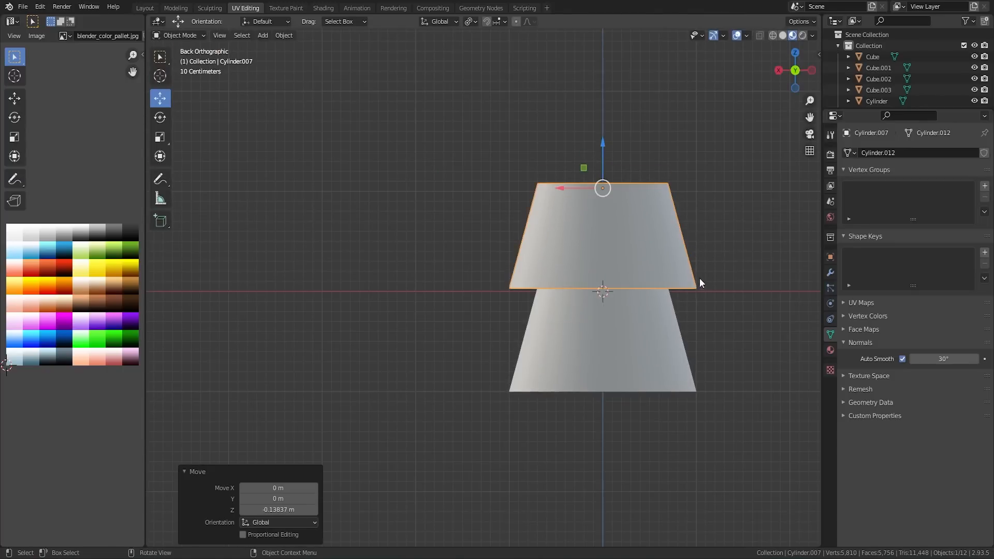
middle_click_drag(700, 279, 661, 238)
key("Delete")
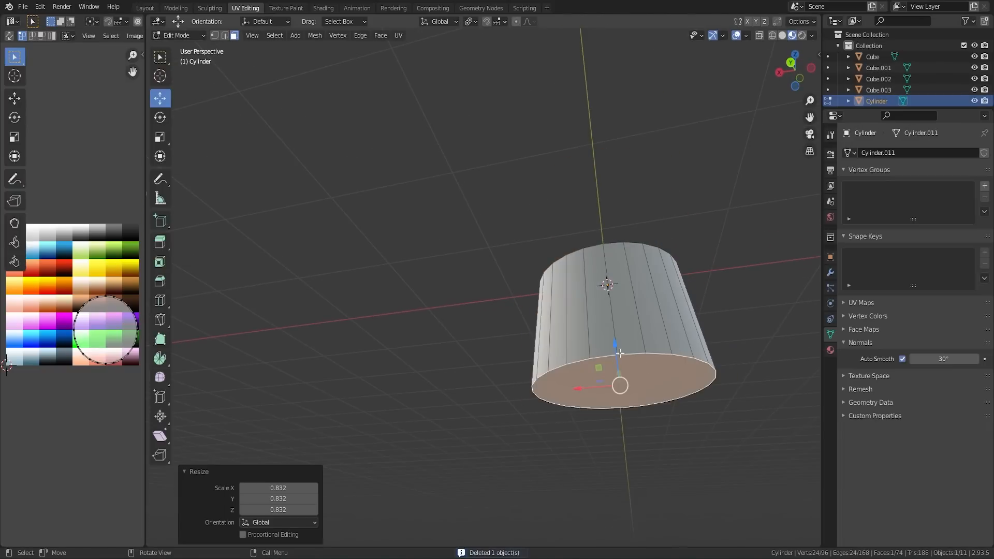
Step: Shrink the tapered cylinder's bottom face and raise it so the body is shorter and less tapered
left_click_drag(609, 345, 606, 286)
middle_click_drag(745, 324, 712, 321)
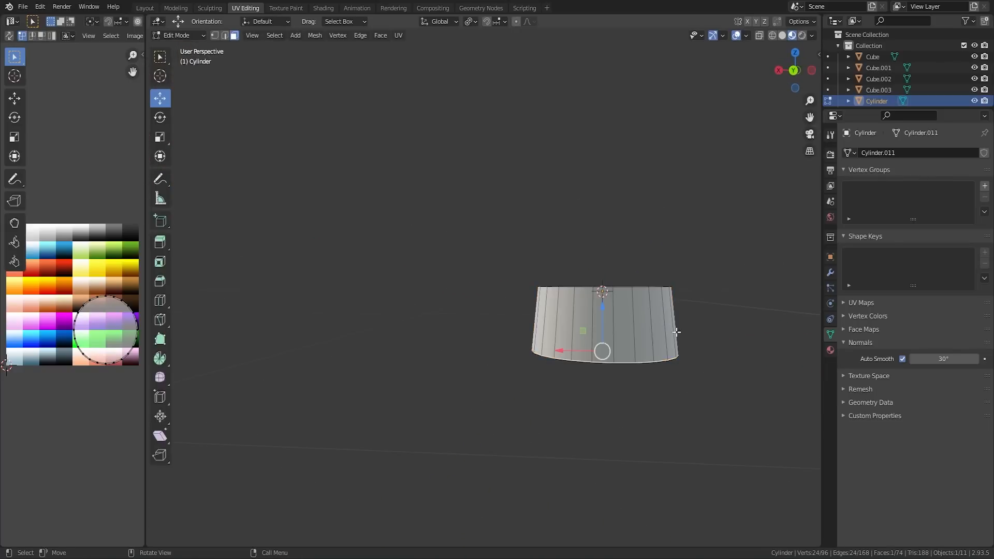
key("Tab")
key("shift+d")
right_click(607, 337)
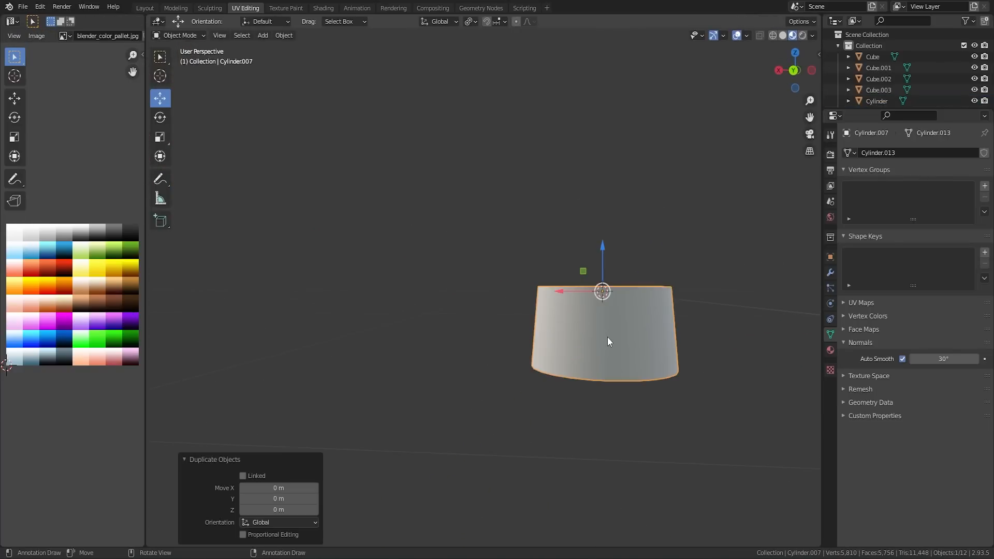
key("x")
left_click(603, 283)
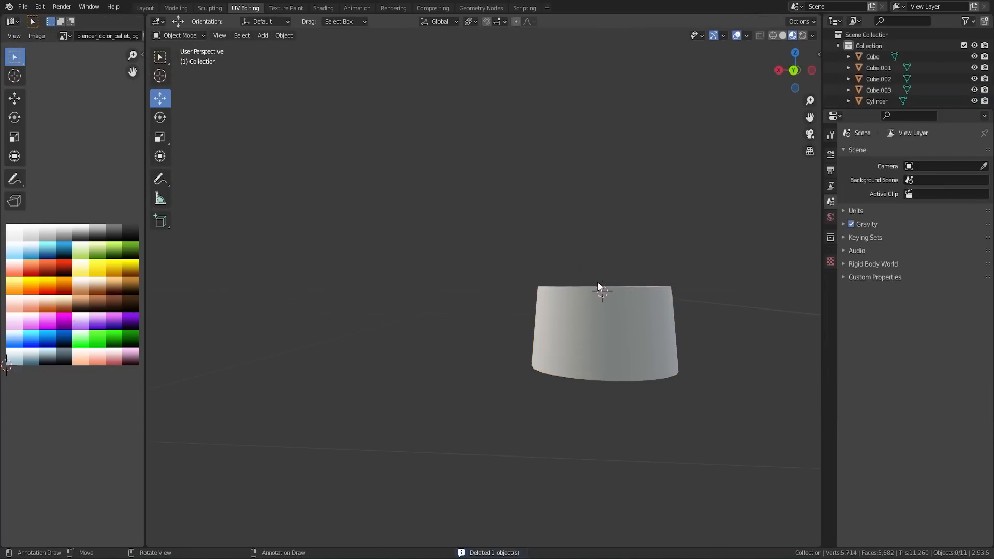
Step: Add an Array modifier to the tapered cylinder with a count of 4 and a relative offset of 0, 0, 1
left_click(598, 285)
left_click(830, 272)
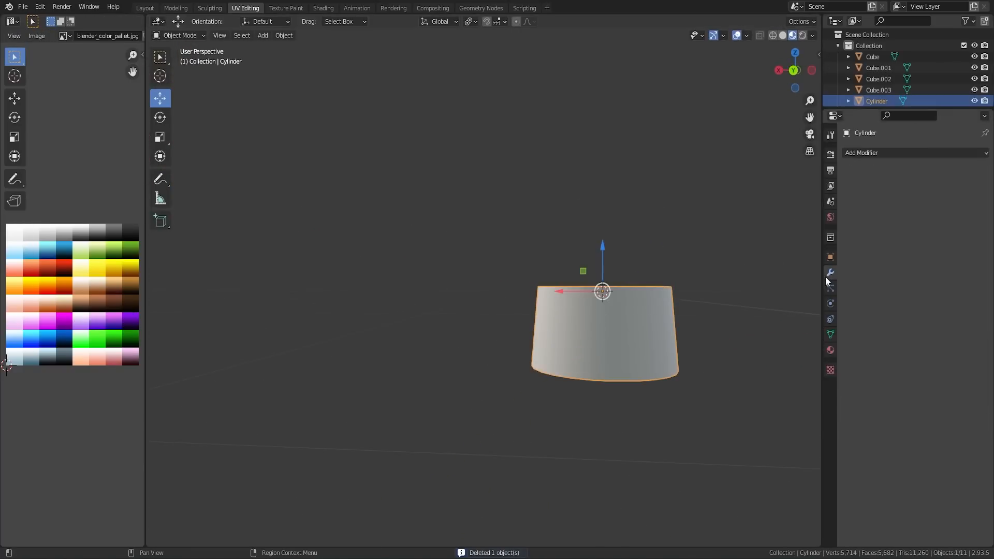
left_click(871, 152)
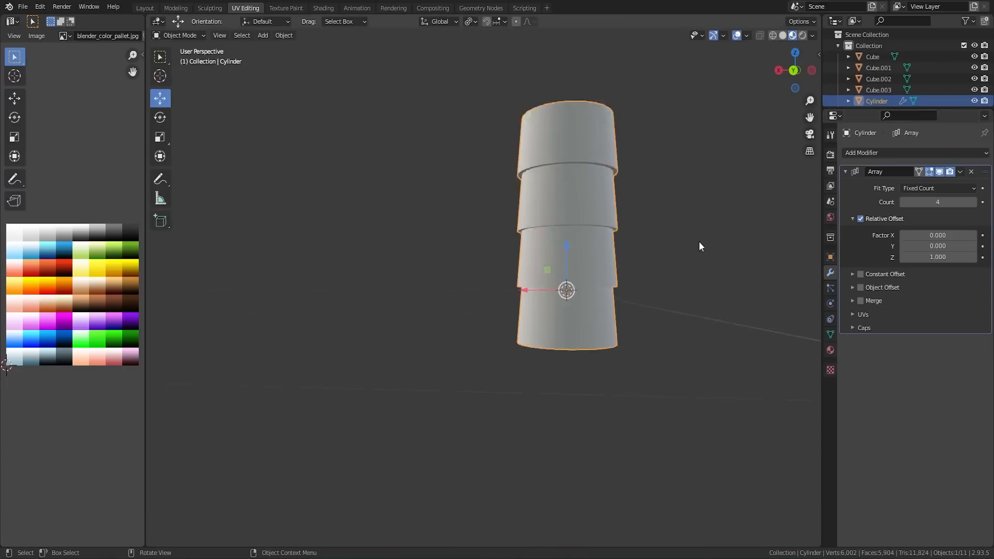
scroll(696, 244, "down", 6)
Step: Scale the stacked cylinder to about 0.4, move it about 6.4 m along X beside the wrapped chocolate bar and raise it to ground level
middle_click_drag(591, 274, 626, 265)
key("s")
left_click(515, 287)
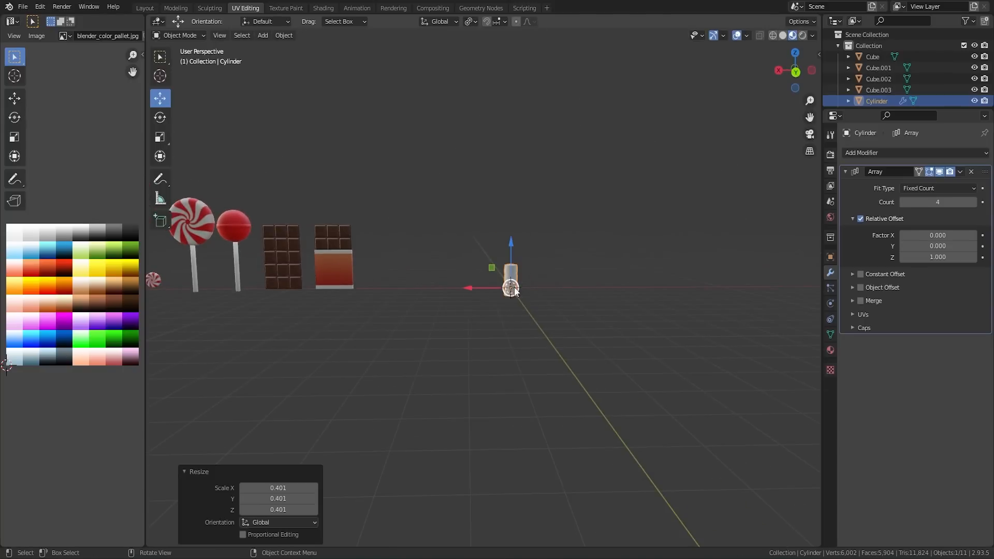
key("g")
key("x")
left_click(372, 273)
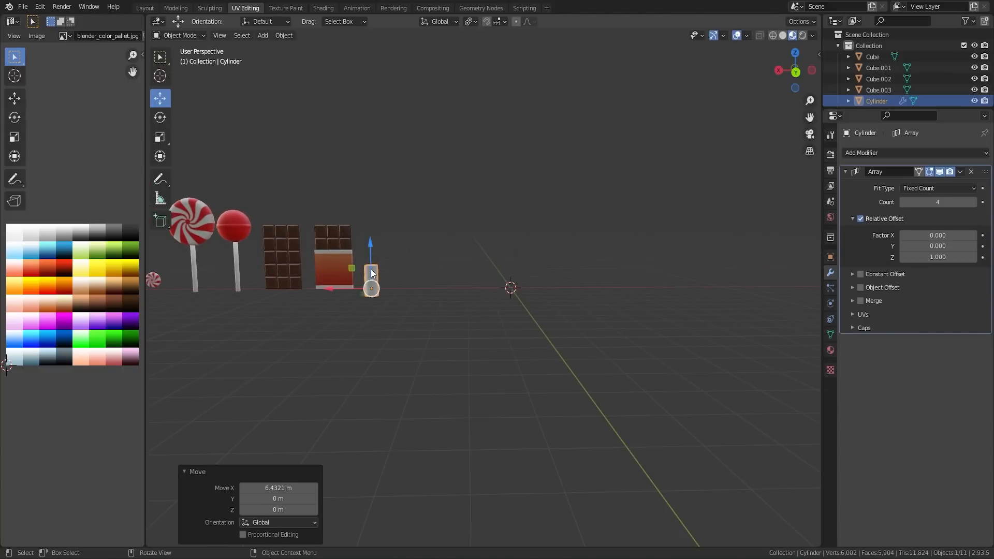
key("g")
key("z")
left_click(371, 265)
Step: Apply the Array modifier and assign the existing palette material named Material to the cylinder stack
key("ctrl+a")
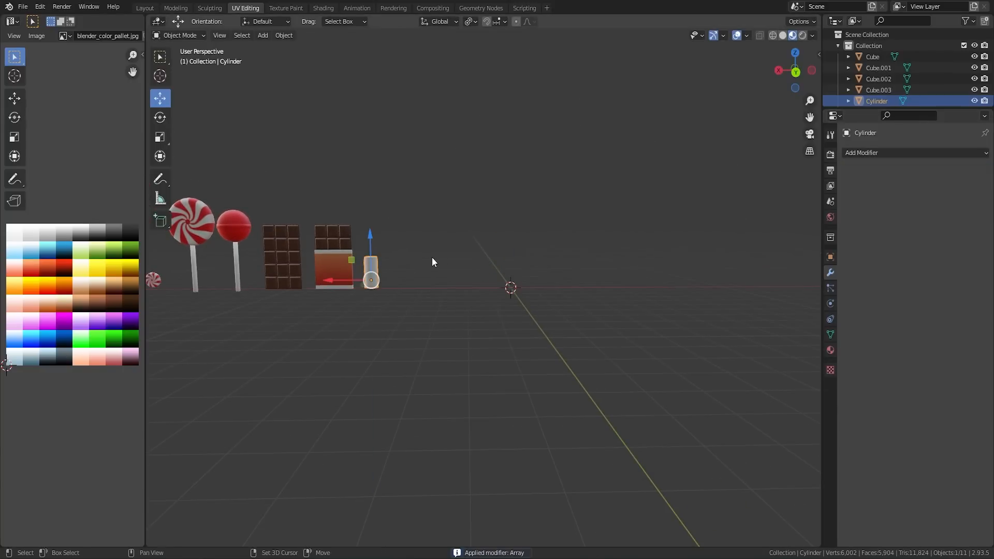
key("ctrl+KP_1")
left_click(830, 350)
left_click(851, 200)
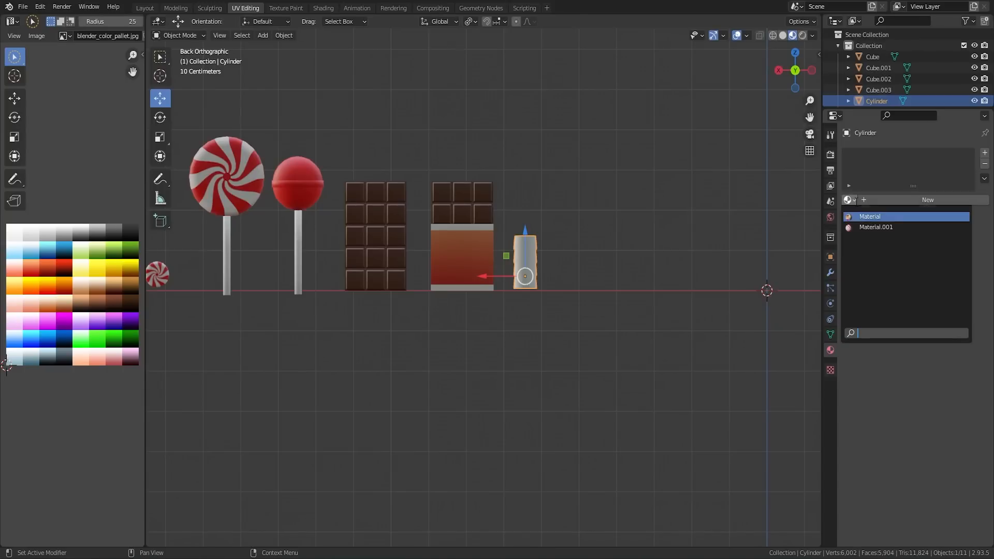
left_click(863, 218)
Step: Map the cylinder stack's UVs onto the brown gradient of the color palette
key("Tab")
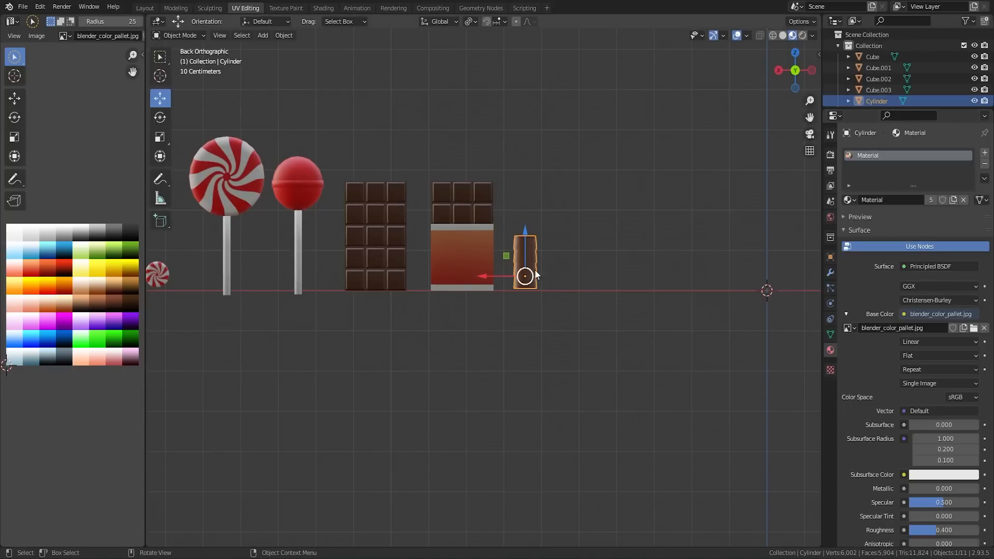
scroll(526, 277, "up", 3)
scroll(577, 275, "up", 3)
scroll(590, 278, "down", 2)
key("Tab")
scroll(592, 279, "down", 1)
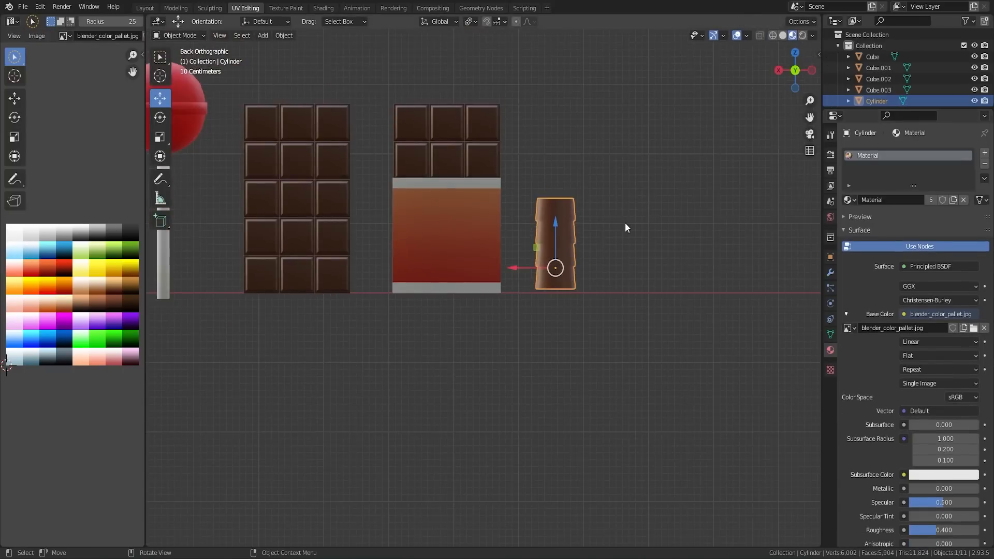
Step: Move the brown chocolate roll about 0.24 m along X, closer to the wrapped bar
left_click(625, 223)
middle_click_drag(625, 223, 551, 268)
left_click(586, 318)
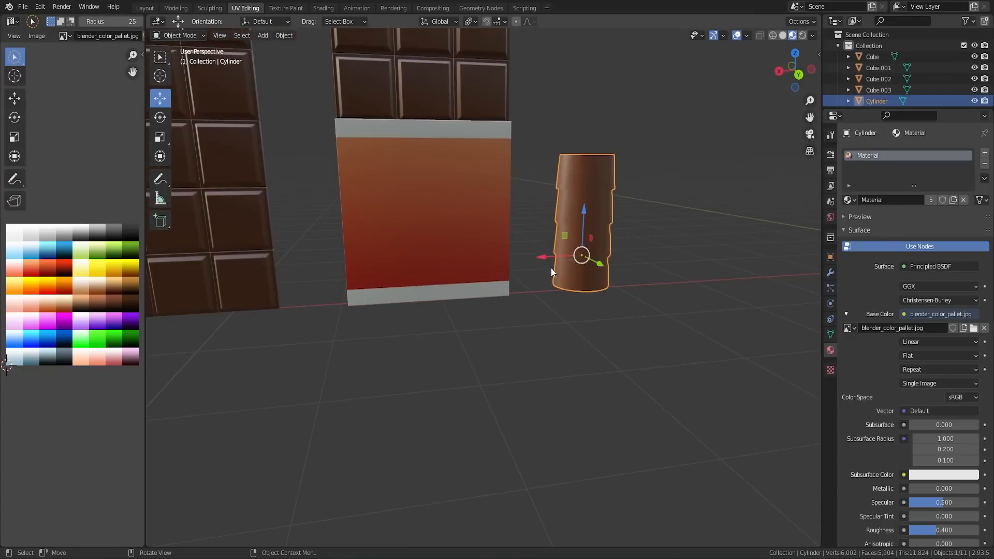
left_click_drag(551, 268, 523, 256)
scroll(566, 262, "down", 6)
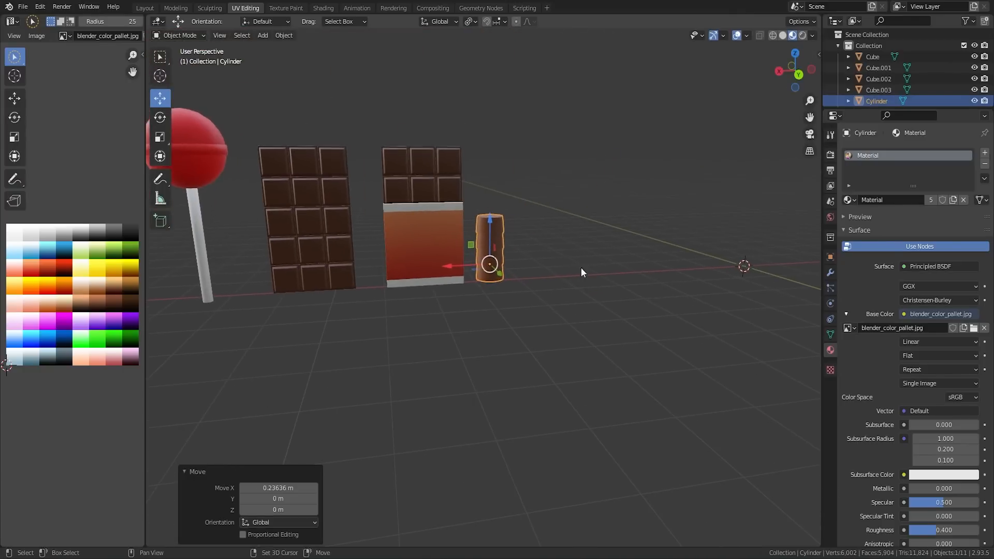
middle_click_drag(592, 275, 550, 279)
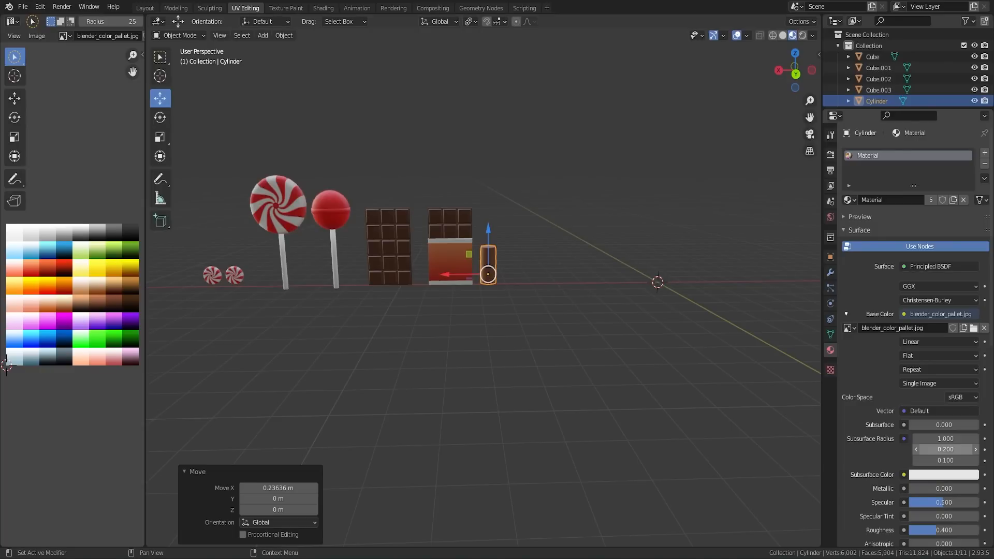
Step: Add a 12-vertex cylinder with a 1 m radius and 2 m depth at the world origin
left_click(668, 249)
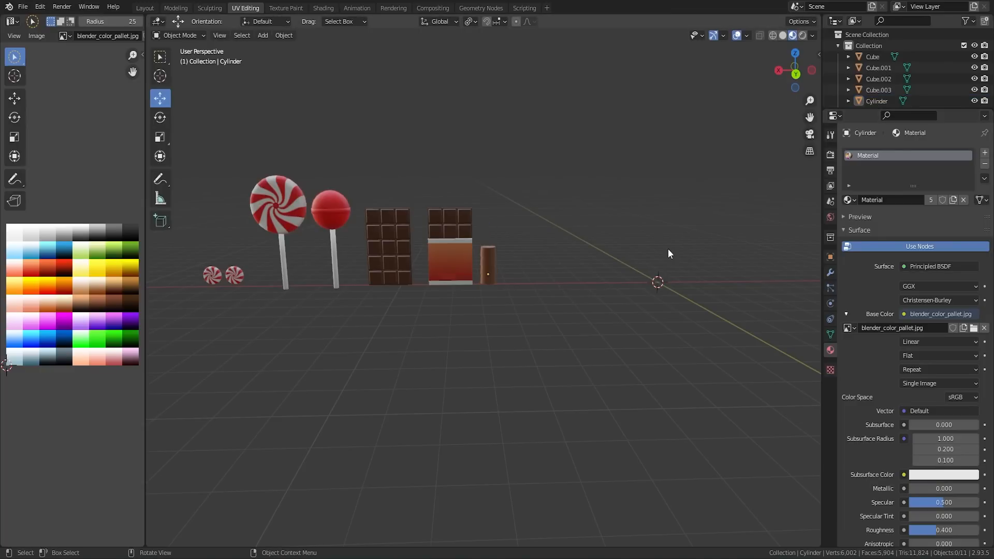
scroll(635, 268, "down", 2)
key("shift+a")
mouse_move(634, 283)
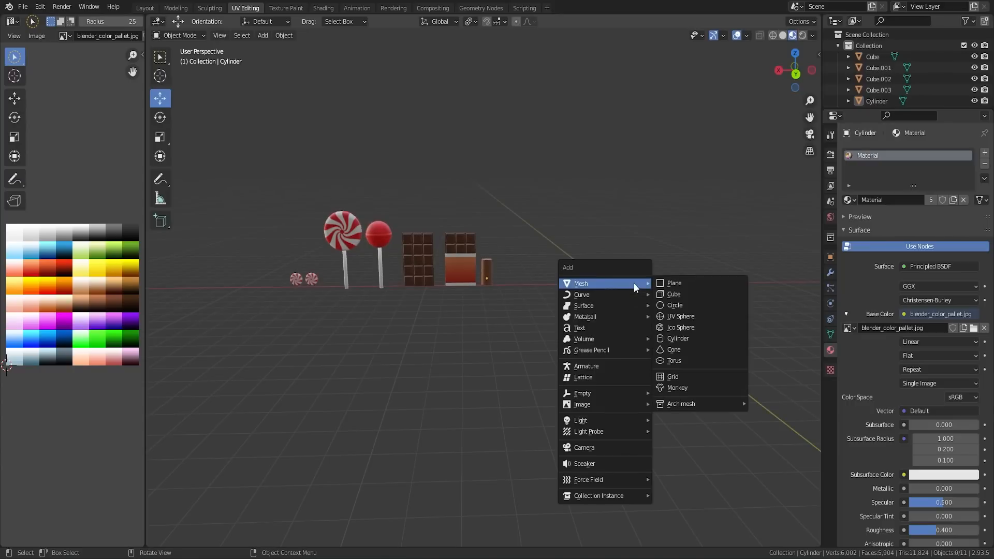
left_click(679, 339)
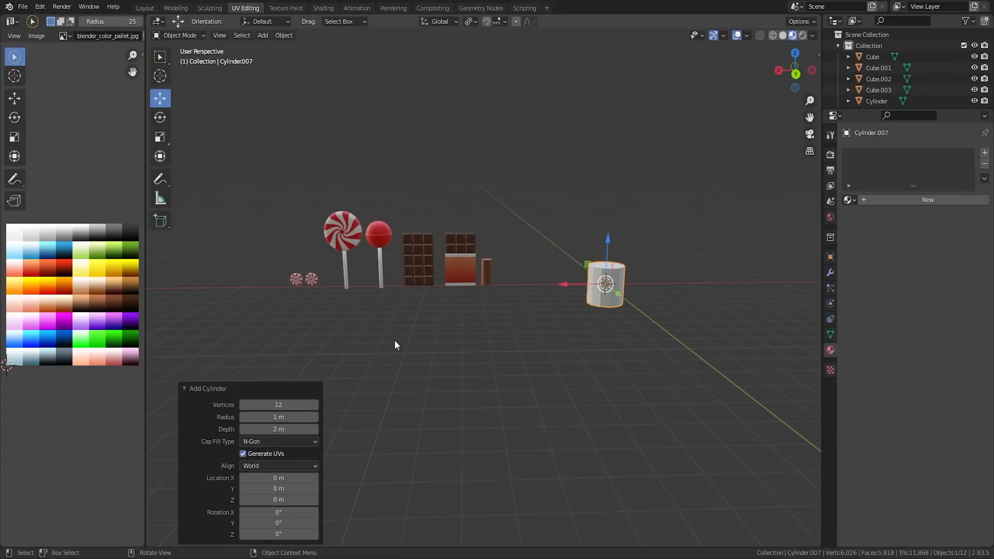
Step: Raise the new cylinder's top face well above the lollipops and scale it up to about 1.23
key("Tab")
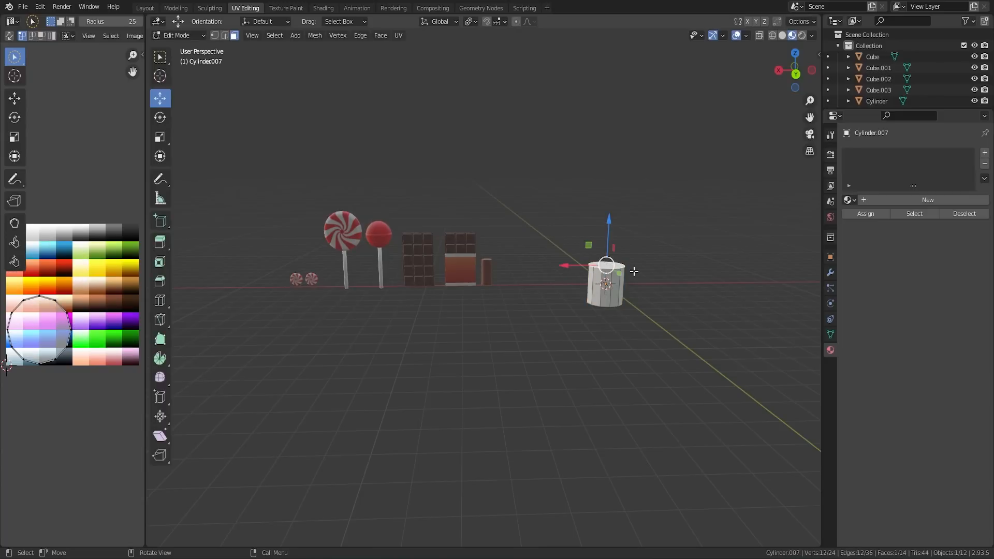
left_click_drag(609, 232, 604, 162)
key("s")
left_click(662, 153)
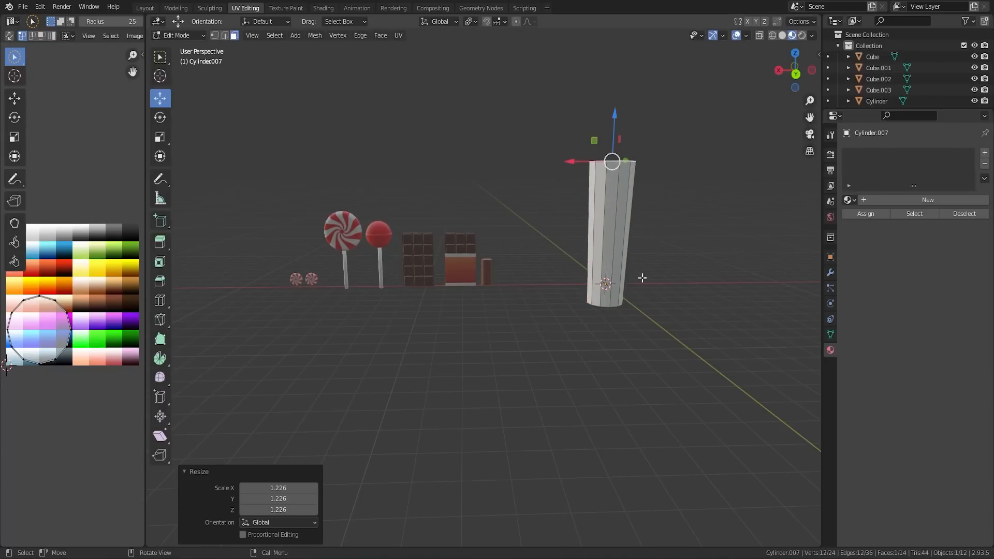
Step: Merge the vertices of the tall cylinder's bottom face at their center to form a pointed tip
middle_click_drag(643, 278, 640, 153)
left_click(625, 300)
key("m")
left_click(628, 300)
Step: Scale the cone's top face down to roughly a third to make a slim spike, and return to Object Mode
left_click(630, 170)
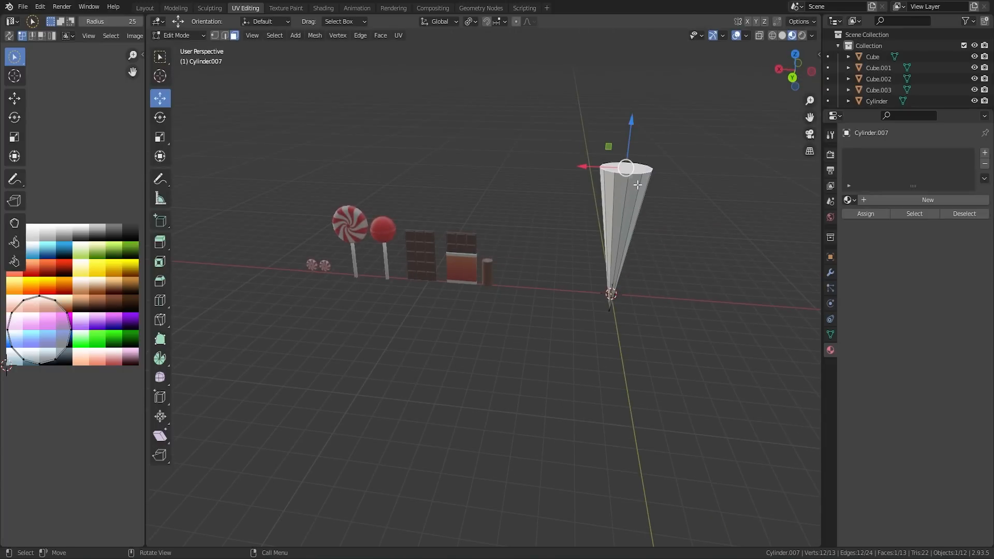
key("s")
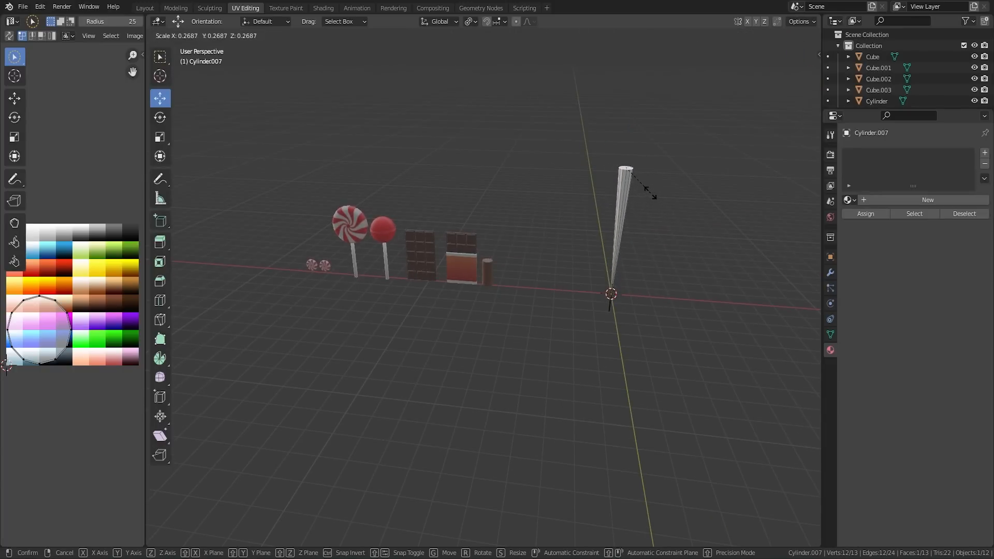
left_click(650, 191)
key("Tab")
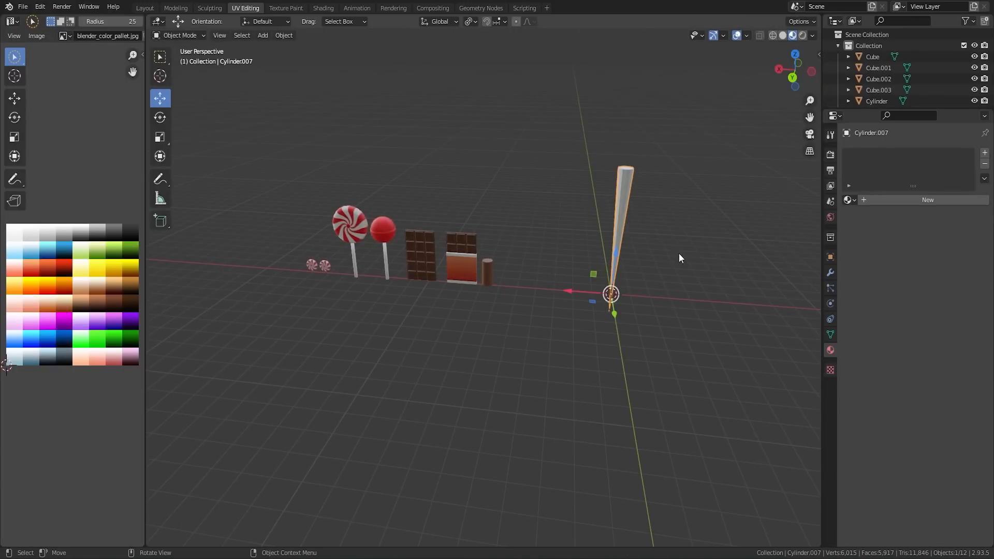
Step: Shorten the slim cone along Z until it is only slightly taller than the chocolate bars
middle_click_drag(682, 228, 684, 202)
key("s")
key("z")
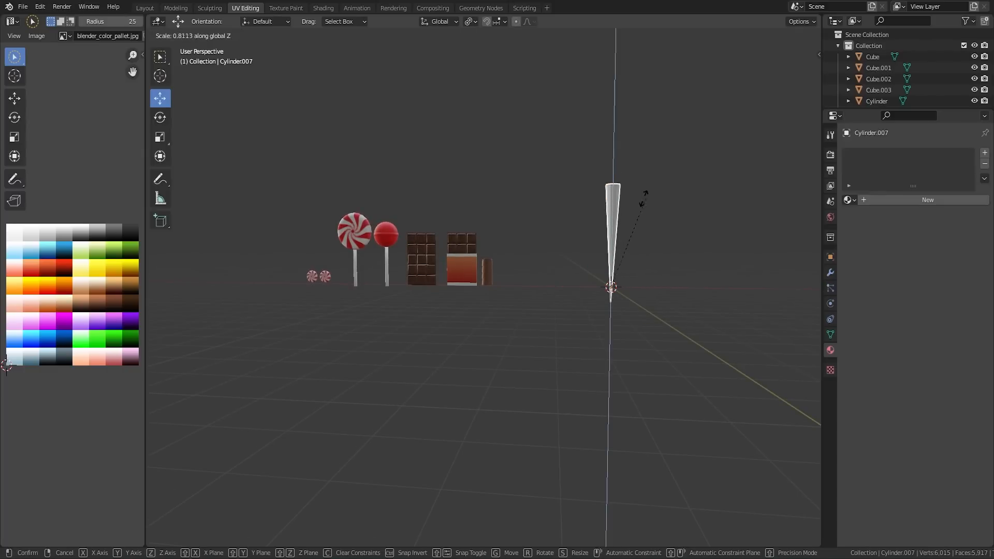
left_click(631, 268)
mouse_move(676, 254)
middle_mouse_down()
mouse_move(669, 287)
mouse_move(670, 246)
middle_mouse_up()
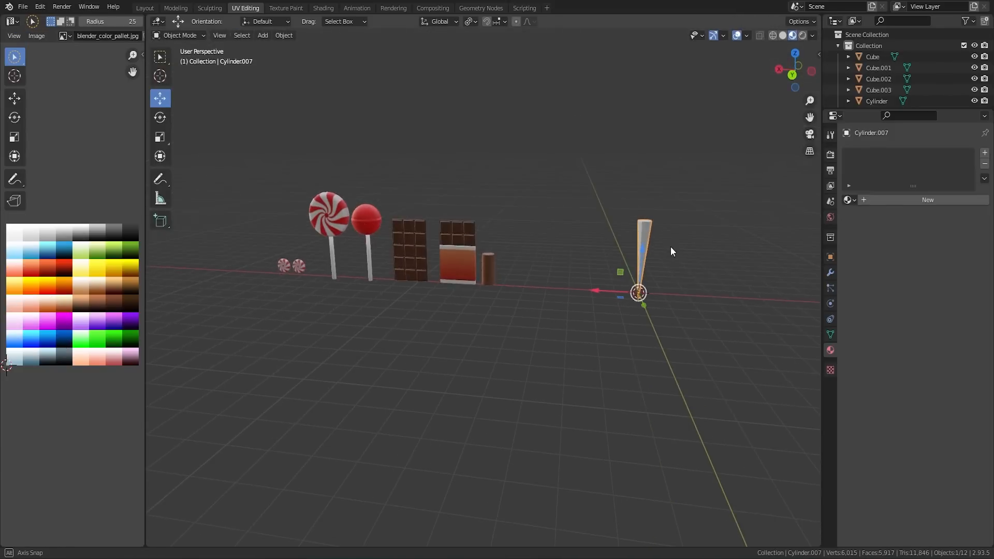
Step: Shade the cone smooth with Auto Smooth at 30° and move it about 1.32 m along X
right_click(645, 224)
left_click(830, 334)
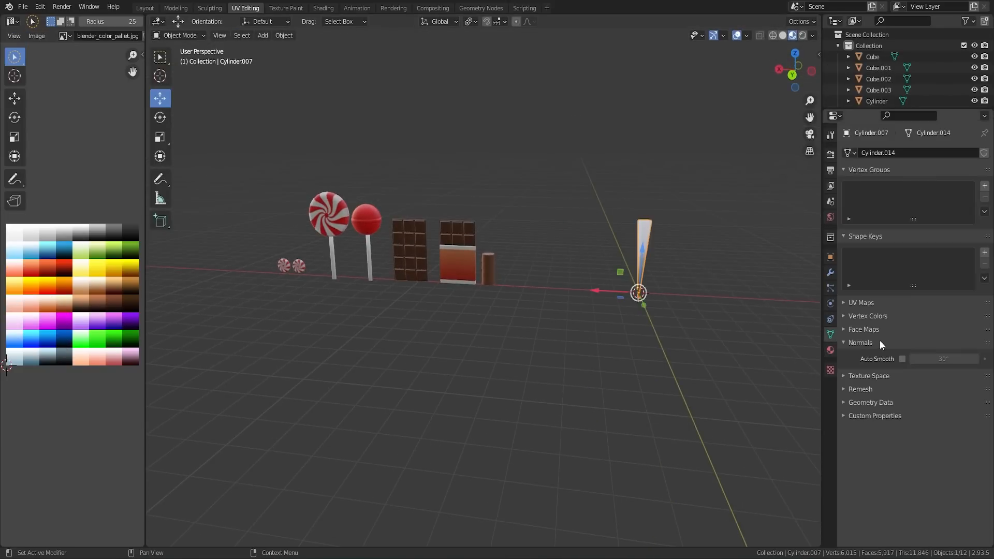
scroll(713, 288, "up", 3)
key("g")
key("x")
left_click(675, 288)
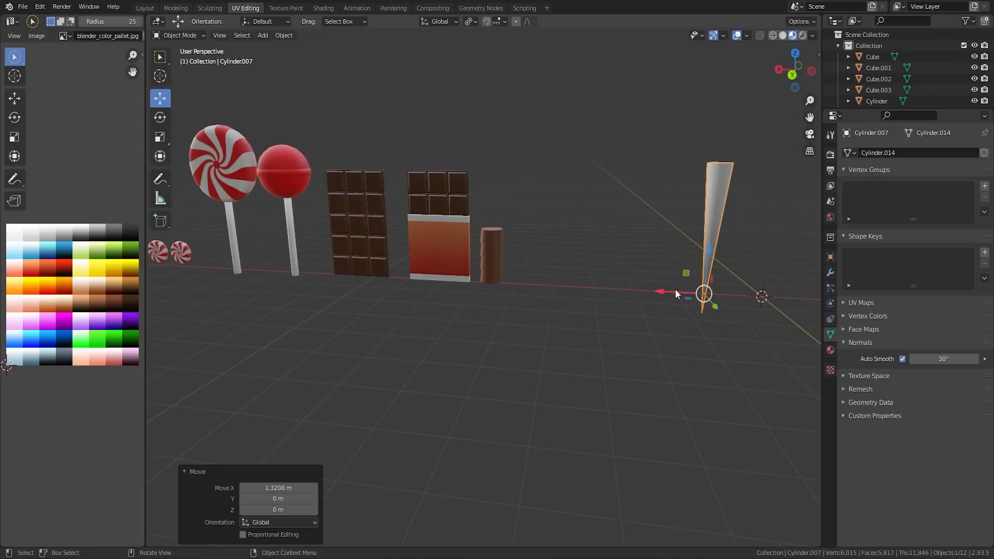
left_click(620, 248)
Step: Add an ico sphere with 3 subdivisions and a 1 m radius at the world origin
middle_click_drag(685, 243, 581, 297)
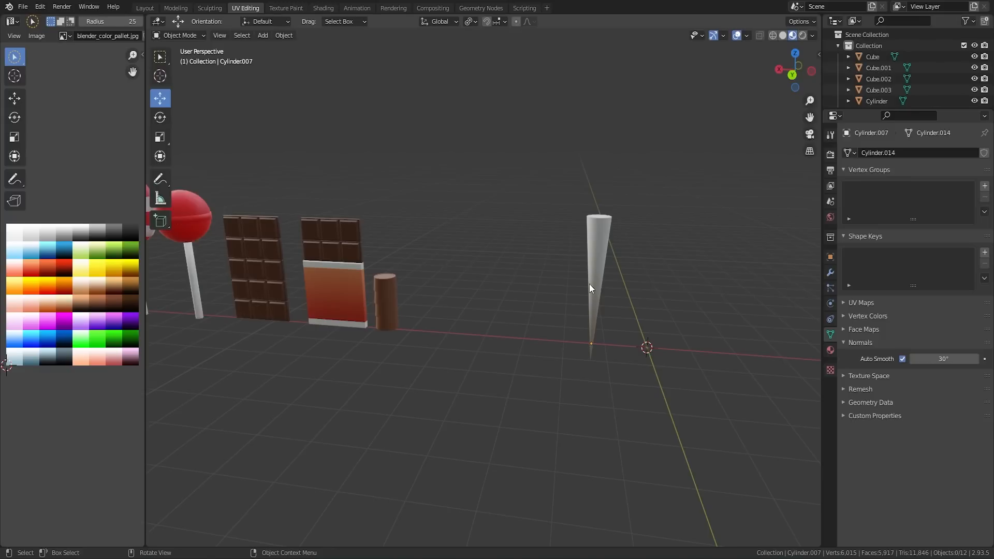
key("shift+a")
mouse_move(590, 283)
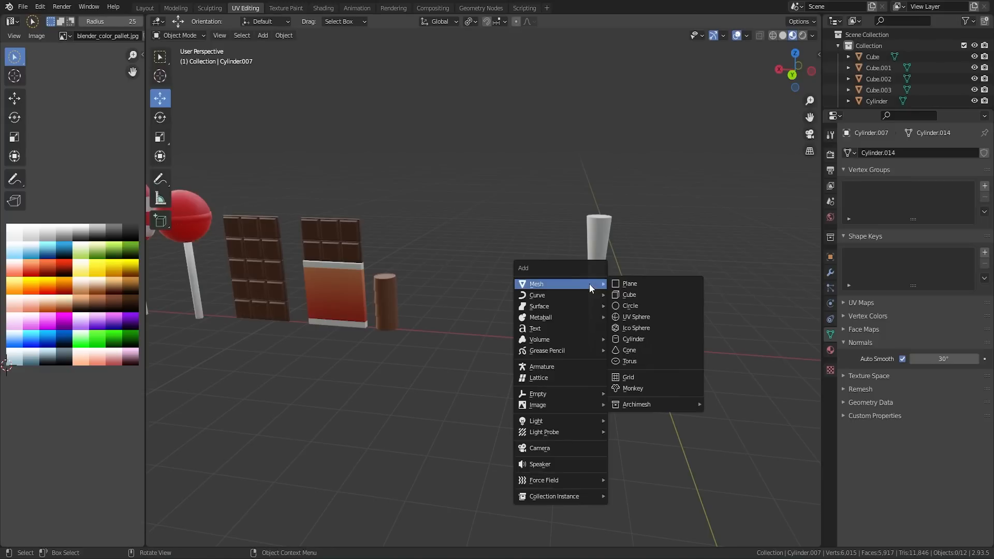
left_click(636, 328)
scroll(626, 316, "down", 1)
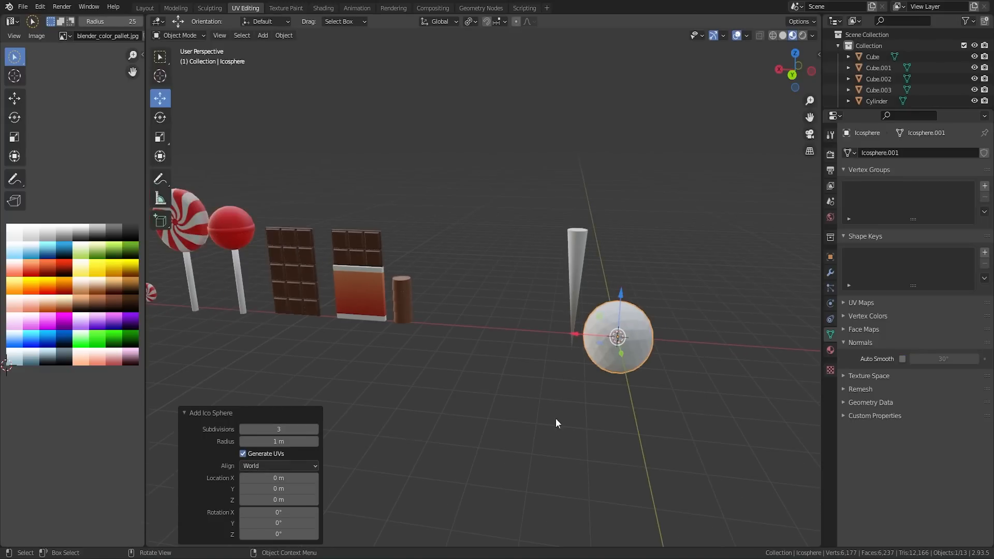
Step: Stretch the ico sphere along Z by a factor of about 1.88
middle_click_drag(651, 340, 701, 321)
key("s")
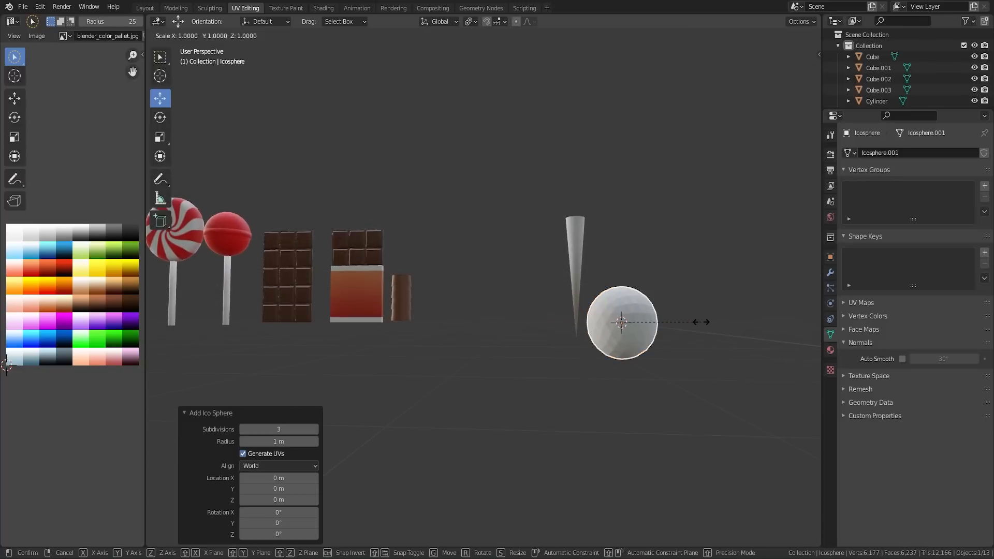
key("z")
left_click(746, 324)
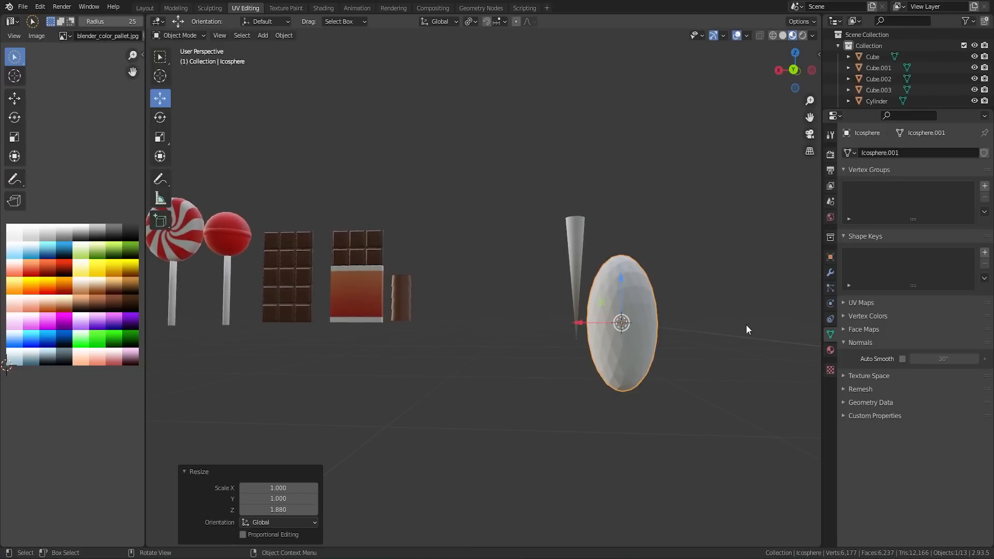
Step: Move the stretched sphere about 1.26 m along X and about 4.46 m up along Z onto the cone stick
key("g")
key("x")
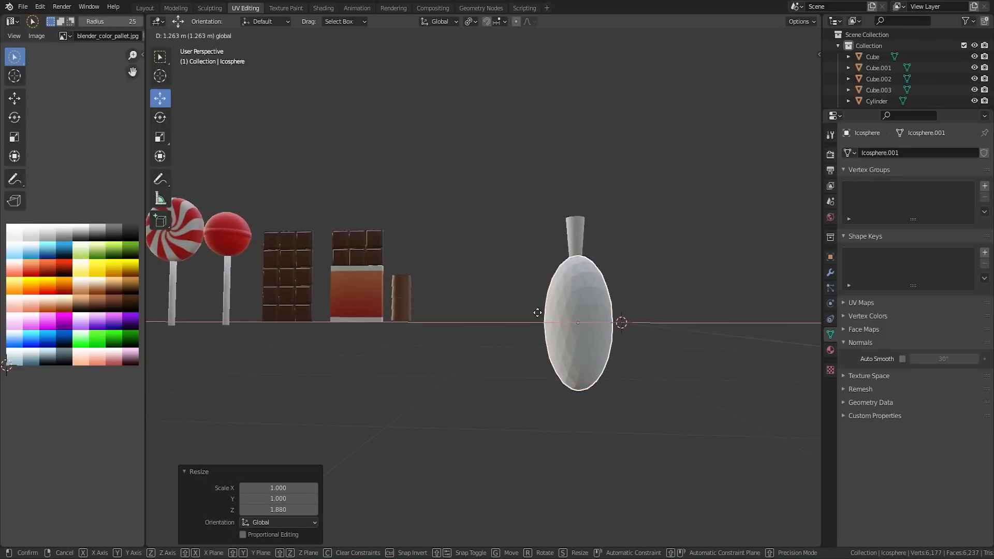
left_click(539, 317)
key("ctrl+KP_1")
key("g")
key("z")
left_click(580, 156)
left_click(546, 168)
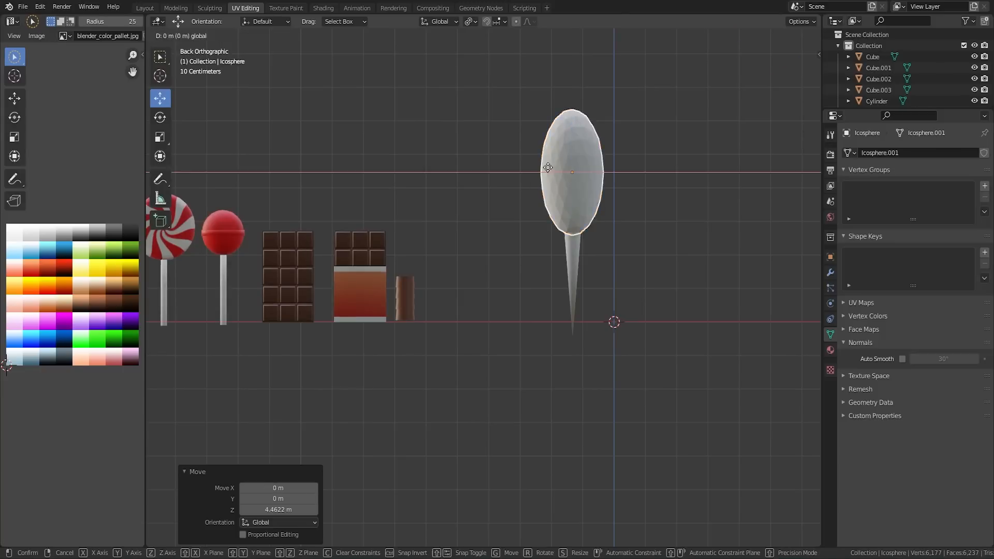
Step: Enter Edit Mode on the stretched sphere and enable proportional editing with Random falloff
key("Tab")
middle_click_drag(621, 155, 584, 312, "shift")
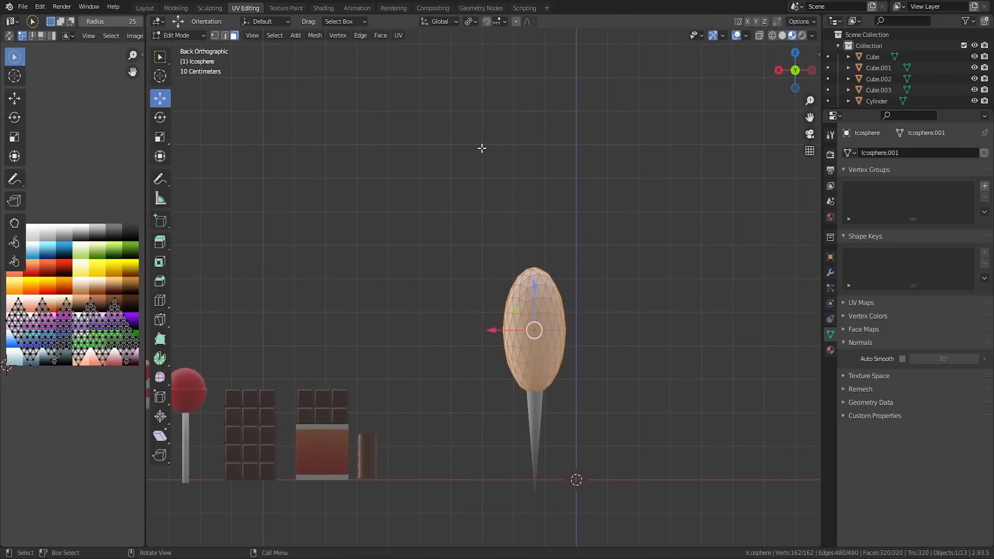
left_click(529, 23)
key("g")
left_click(613, 279)
key("s")
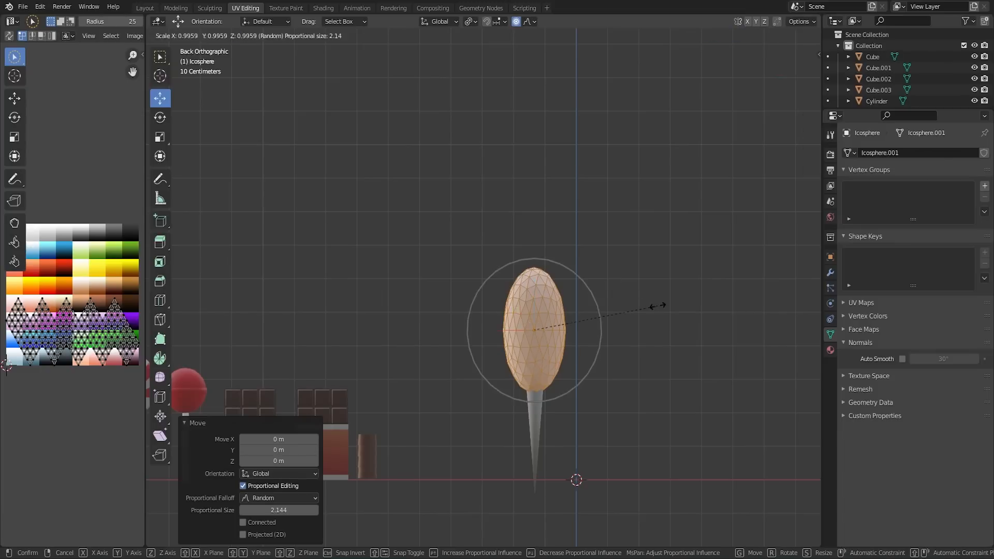
key("Escape")
Step: Select a vertex in the middle of the sphere, scale with Random proportional falloff to make the surface uneven, and return to Object Mode
left_click(535, 328)
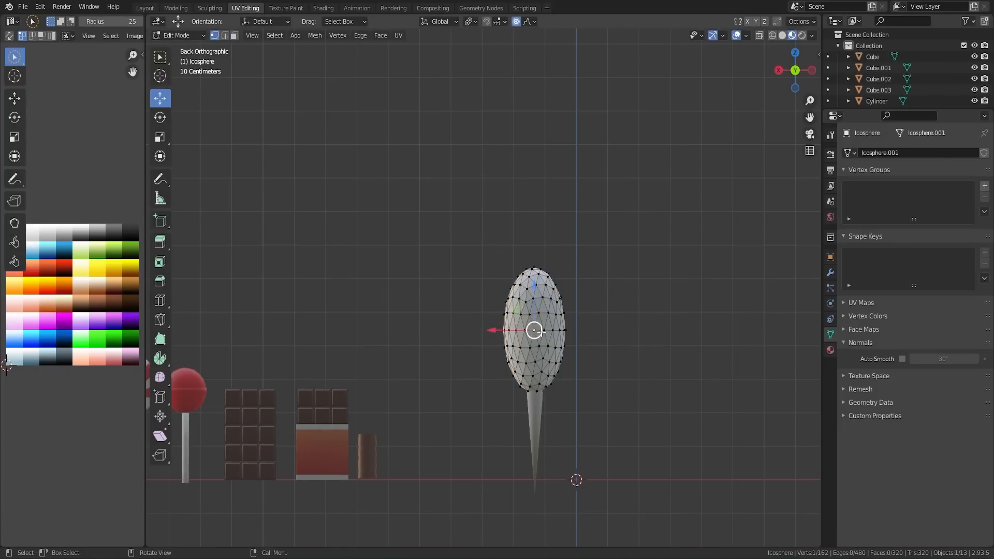
middle_click_drag(541, 332, 430, 325)
key("s")
left_click(570, 322)
key("Tab")
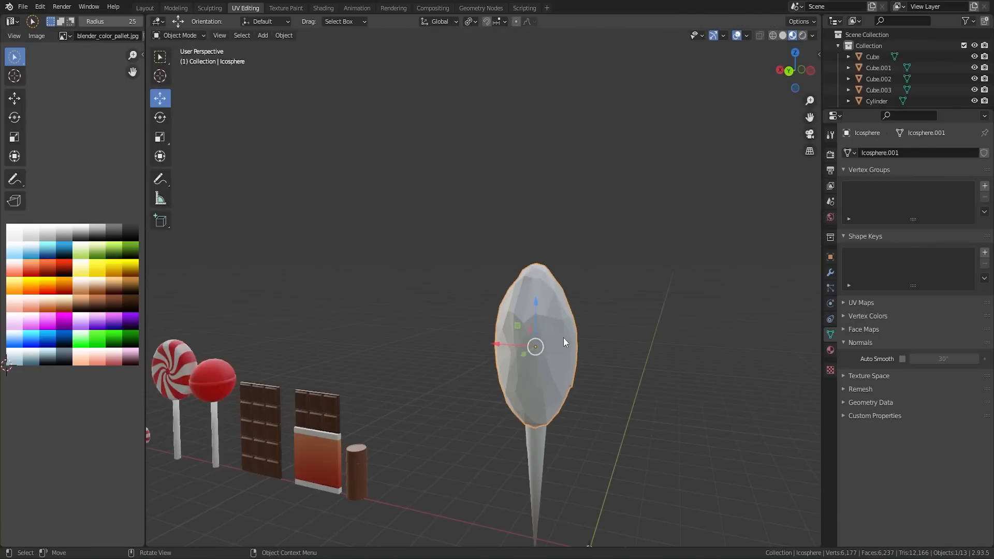
Step: Shade the uneven candy head smooth
right_click(539, 344)
left_click(540, 345)
middle_click_drag(602, 353, 479, 364)
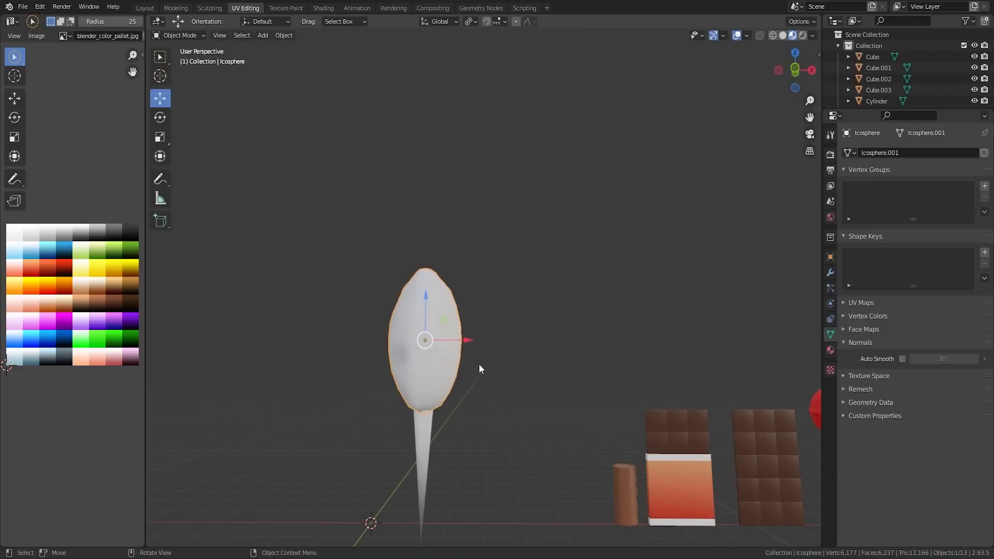
Step: Enlarge the candy head uniformly and scale it by 0.835 along Z
key("s")
left_click(512, 362)
key("s")
key("z")
left_click(570, 348)
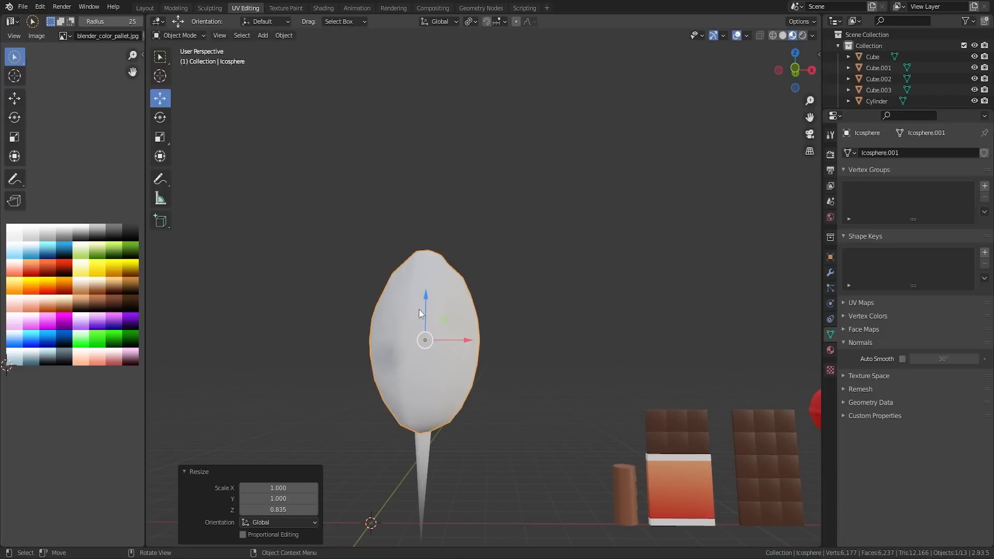
Step: Assign the existing palette material named Material to the candy head and color it blue from the palette
key("Tab")
middle_click_drag(427, 306, 454, 360)
key("Tab")
scroll(459, 362, "down", 2)
left_click(459, 364)
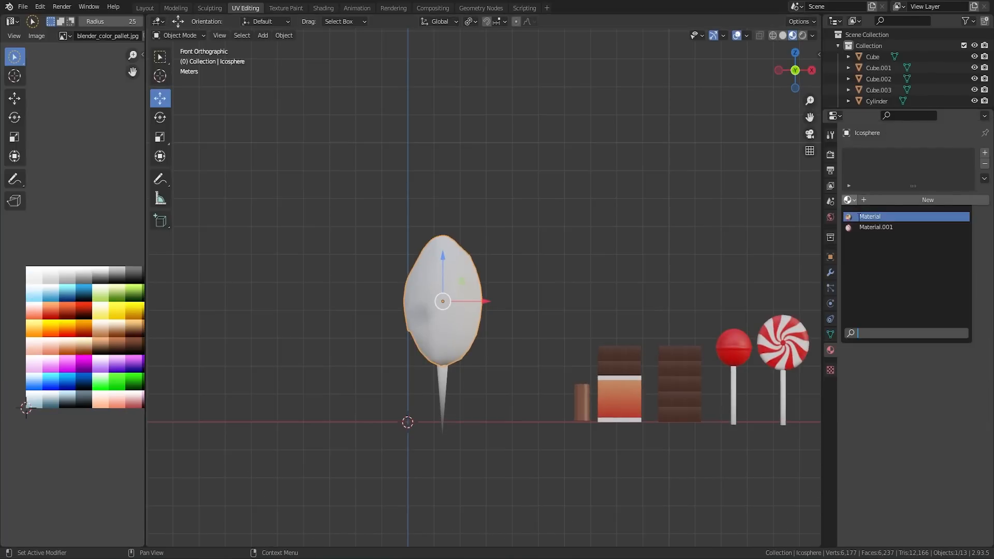
left_click(875, 217)
scroll(559, 268, "down", 2)
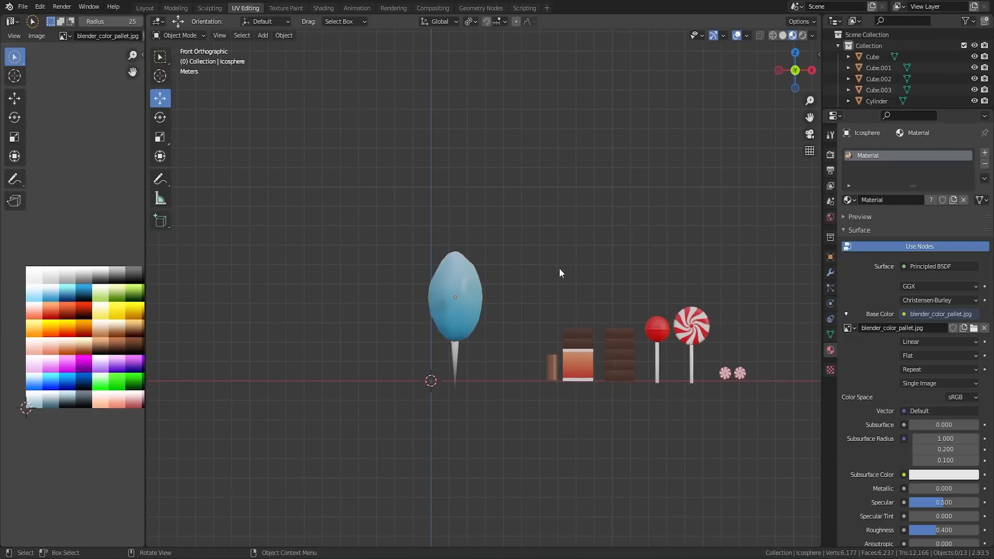
middle_click_drag(559, 268, 728, 293)
scroll(558, 330, "up", 4)
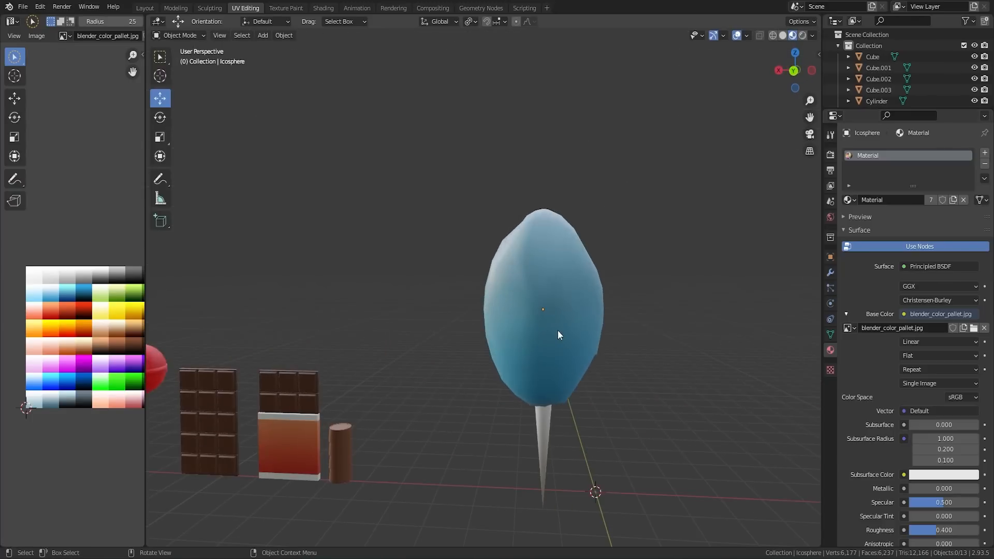
Step: Enable Auto Smooth at 30° on the blue candy head and check its surface for shading faults
left_click(830, 334)
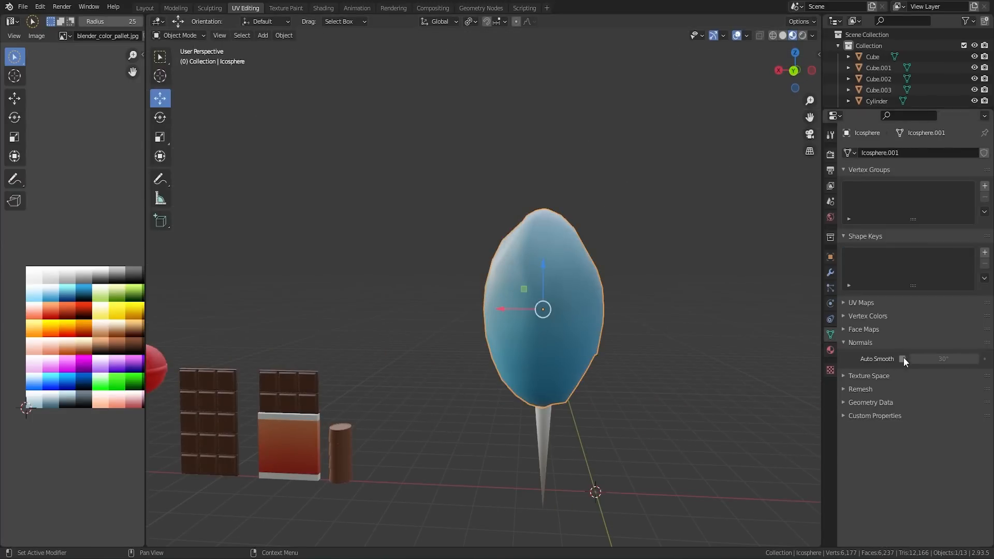
left_click(902, 358)
left_click(692, 356)
middle_click_drag(692, 356, 546, 415)
middle_click_drag(625, 371, 564, 355)
scroll(564, 355, "up", 6)
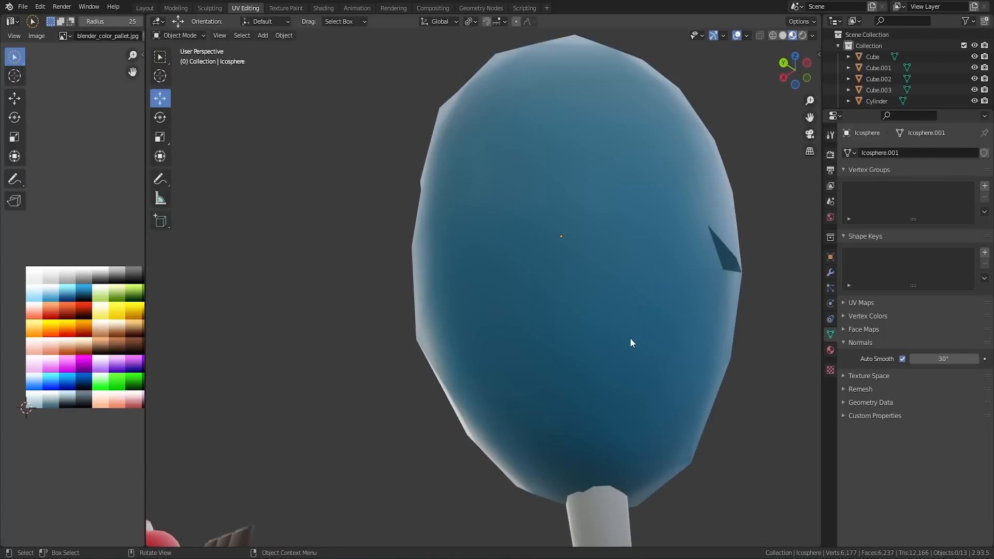
middle_click_drag(632, 342, 609, 268)
Step: In Edit Mode, turn off proportional editing and select the vertex at the dark folded face on the blue head
key("Tab")
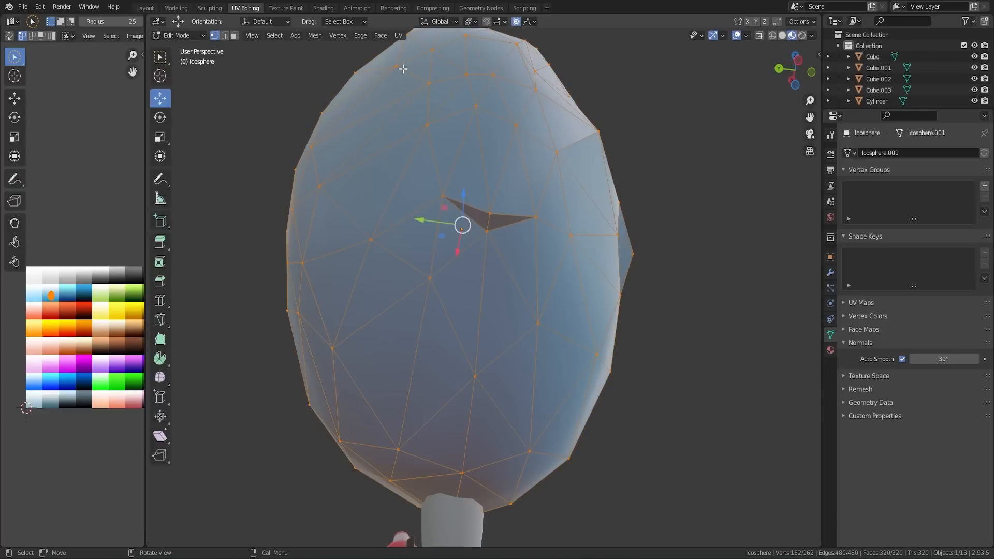
left_click(489, 208)
middle_click_drag(489, 209, 593, 241)
left_click_drag(677, 336, 732, 295)
key("ctrl+z")
middle_click_drag(732, 295, 579, 275)
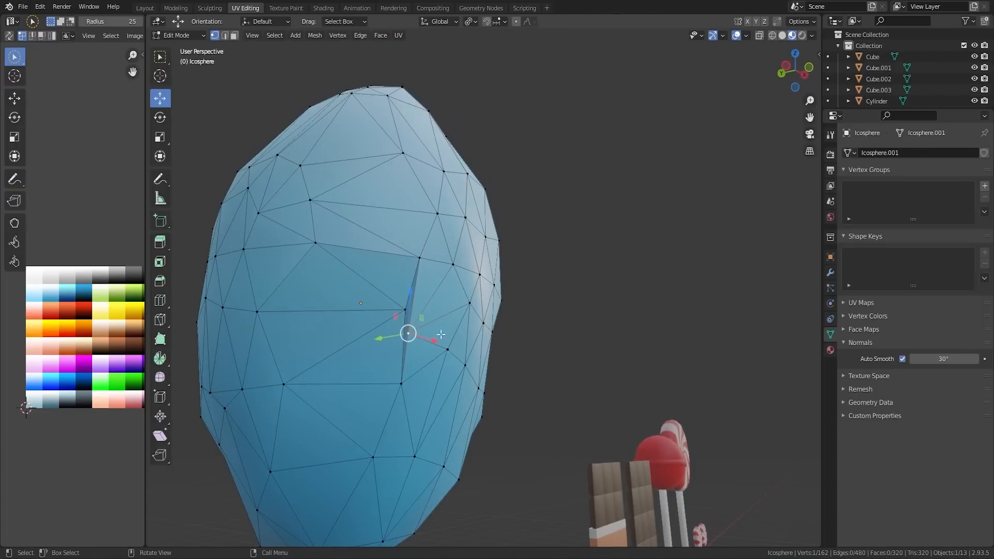
Step: Move the selected vertex about 0.077 m along Z and -0.028 m along Y to smooth out the fold, and return to Object Mode
left_click_drag(433, 340, 441, 341)
left_click_drag(419, 306, 418, 300)
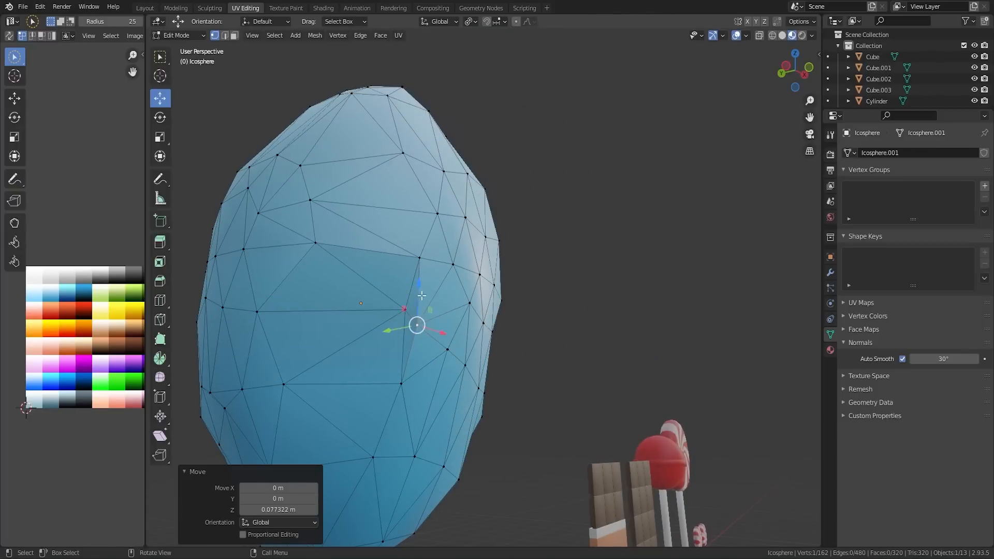
middle_click_drag(417, 300, 487, 324)
left_click_drag(523, 333, 515, 331)
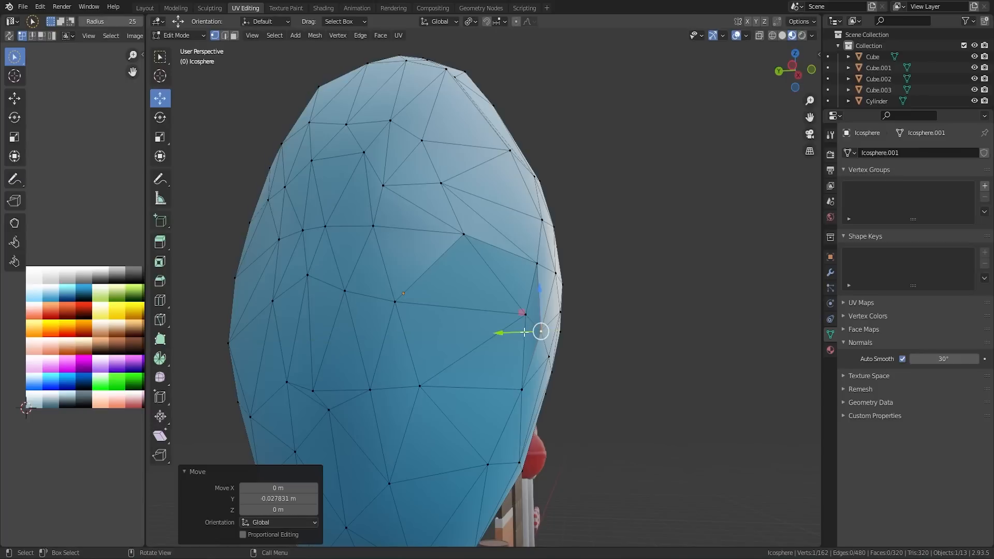
middle_click_drag(520, 332, 409, 331)
key("Tab")
scroll(408, 330, "down", 5)
left_click(408, 325)
scroll(409, 316, "down", 3)
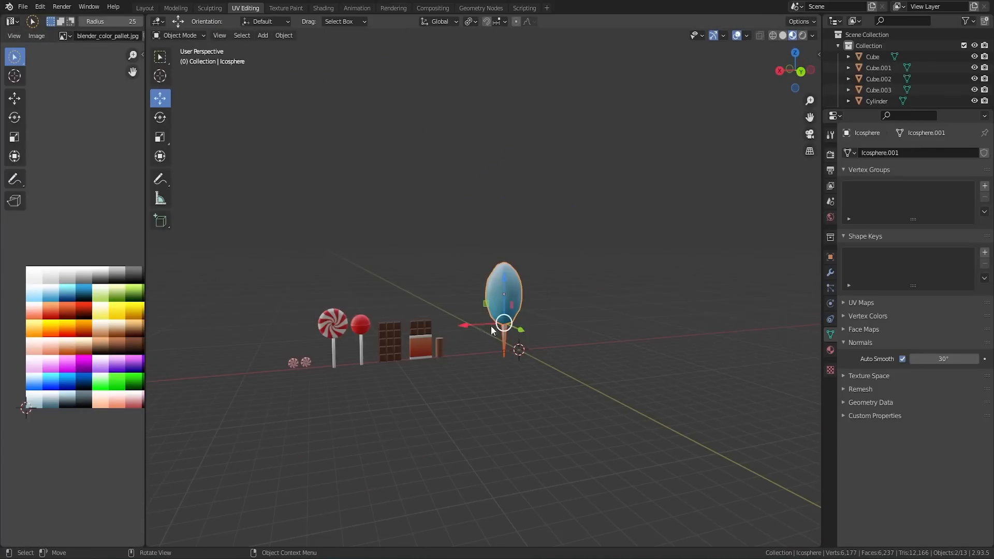
left_click_drag(465, 323, 436, 325)
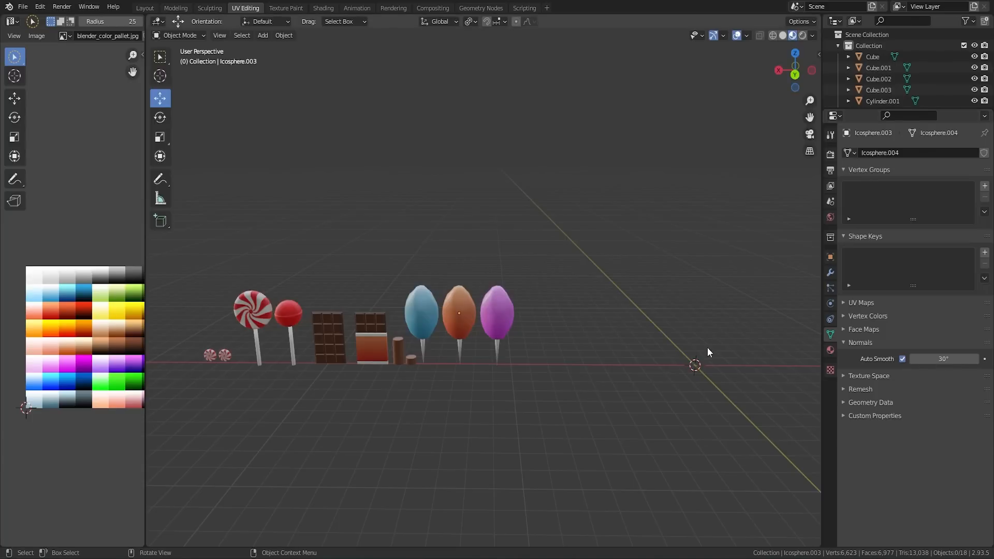
Step: Add a cube mesh at the 3D cursor, away from the row of finished sweets
middle_click_drag(535, 300, 504, 265)
scroll(603, 369, "up", 1)
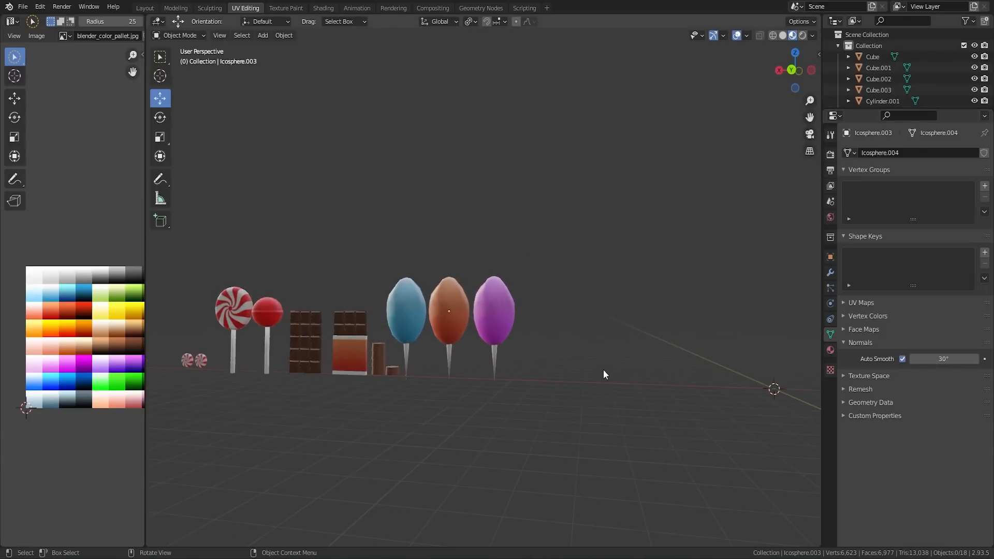
key("shift+a")
mouse_move(586, 331)
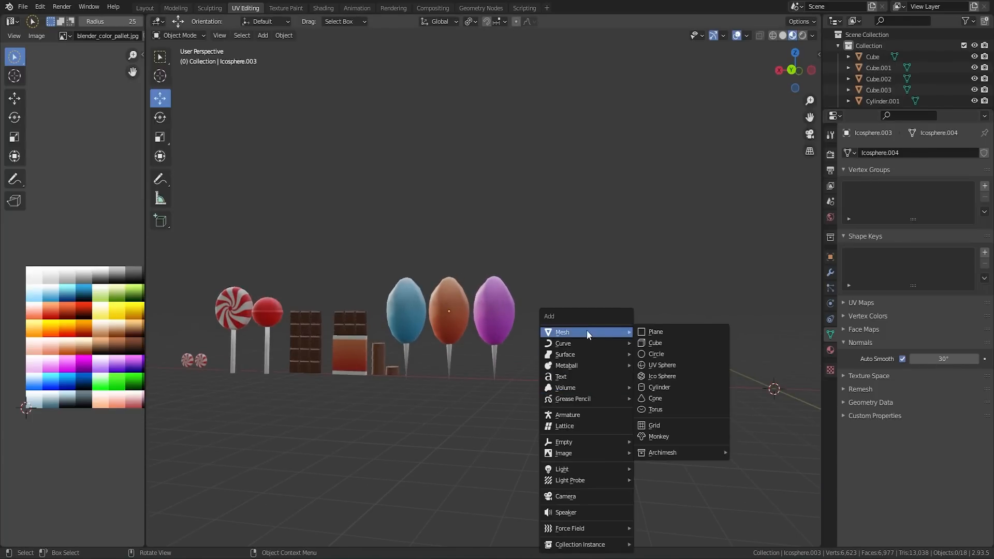
left_click(656, 342)
Step: Bevel all edges of the cube in Edit Mode into narrow rounded edges, and return to Object Mode
scroll(658, 377, "up", 2)
middle_click_drag(658, 377, 469, 338, "shift")
scroll(688, 374, "up", 3)
middle_click_drag(672, 369, 265, 49, "shift")
key("Tab")
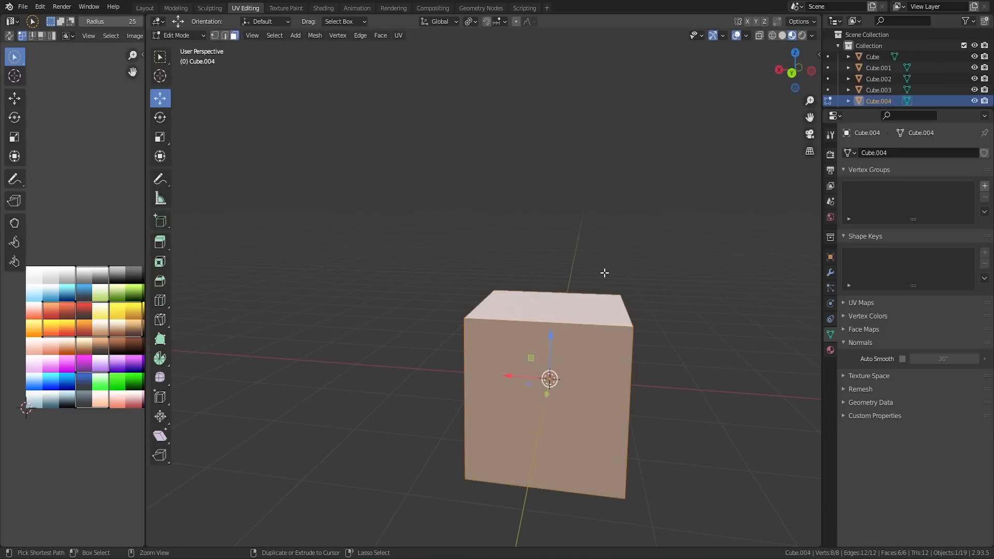
key("Tab")
middle_click_drag(656, 301, 644, 296)
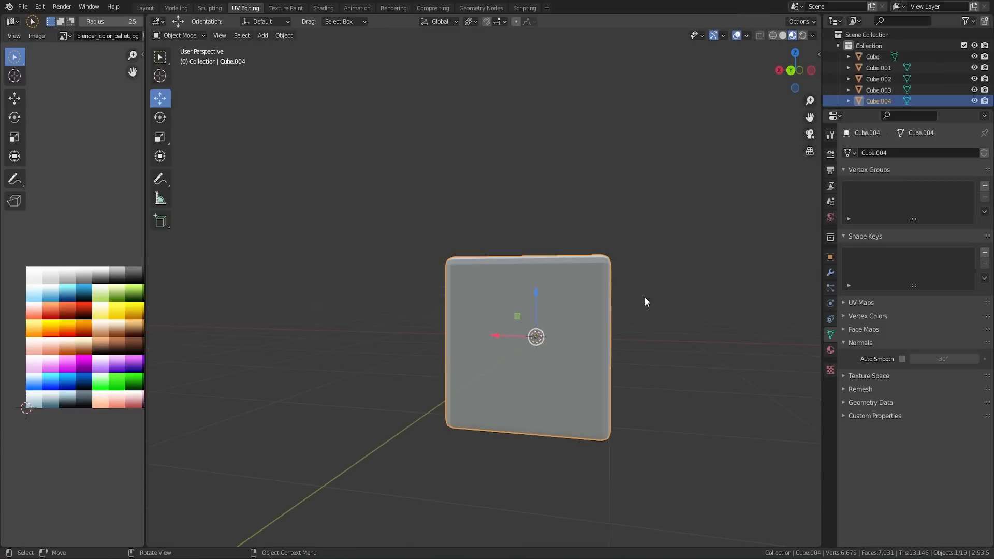
Step: Shade the beveled cube smooth and enable Auto Smooth at 30°
right_click(582, 307)
left_click(583, 269)
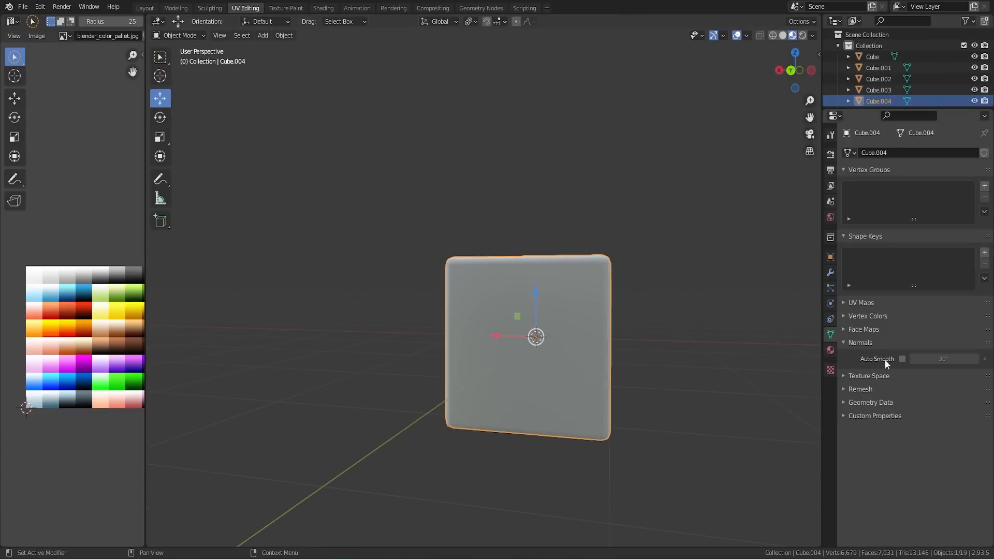
left_click(903, 359)
Step: Subdivide the cube in Edit Mode with evenly spaced vertical loop cuts and 7 horizontal loop cuts
key("Tab")
key("ctrl+r")
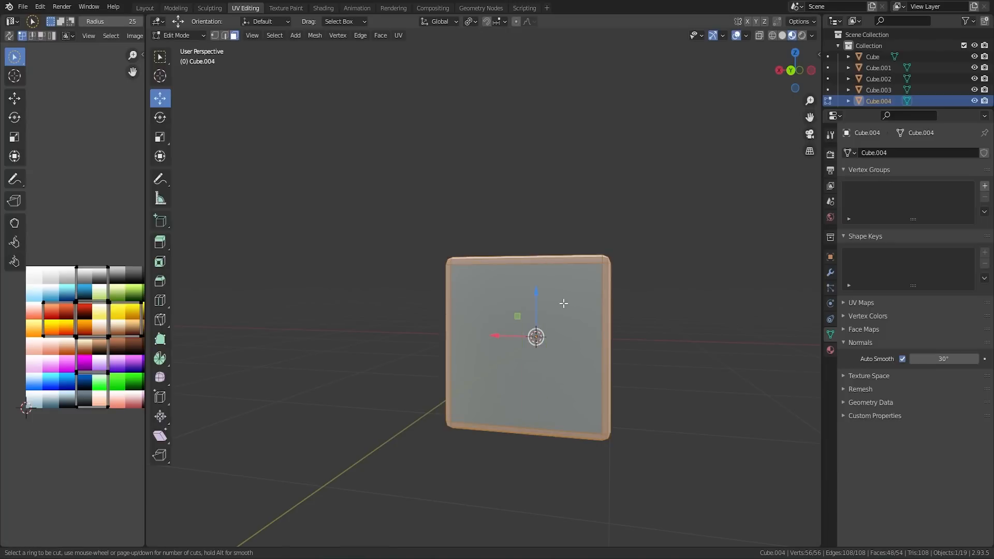
scroll(549, 289, "up", 7)
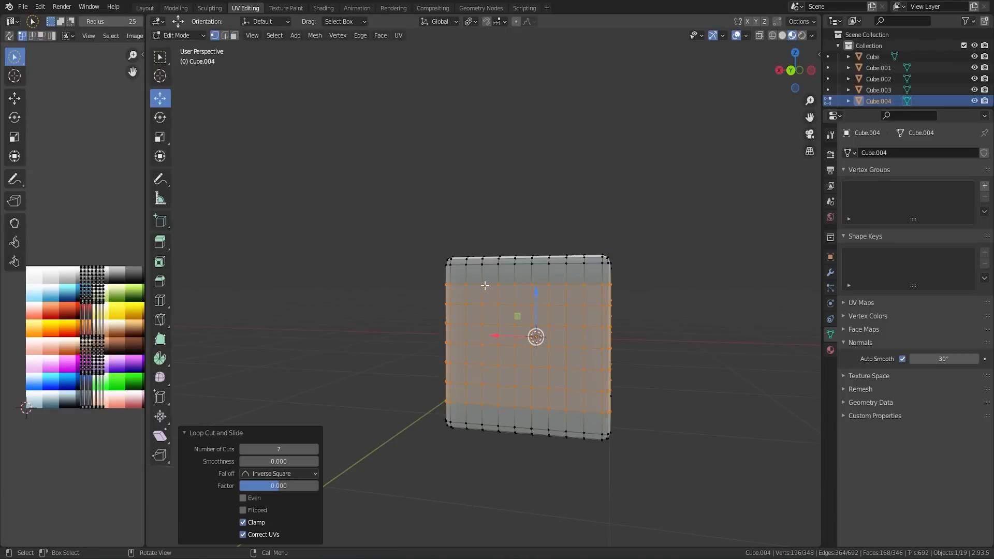
left_click(484, 284)
Step: Add evenly spaced loop cuts across the cube's side faces along the remaining Y direction
middle_click_drag(610, 305, 549, 314)
key("ctrl+r")
scroll(384, 317, "up", 8)
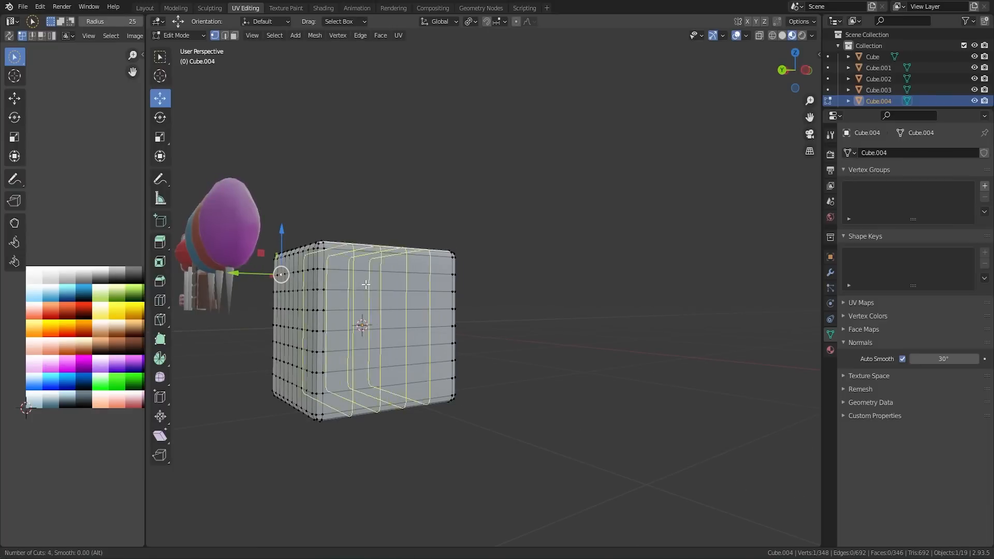
left_click(383, 317)
Step: Select individual vertices on several faces of the subdivided cube and turn on proportional editing
middle_click_drag(383, 316, 562, 363)
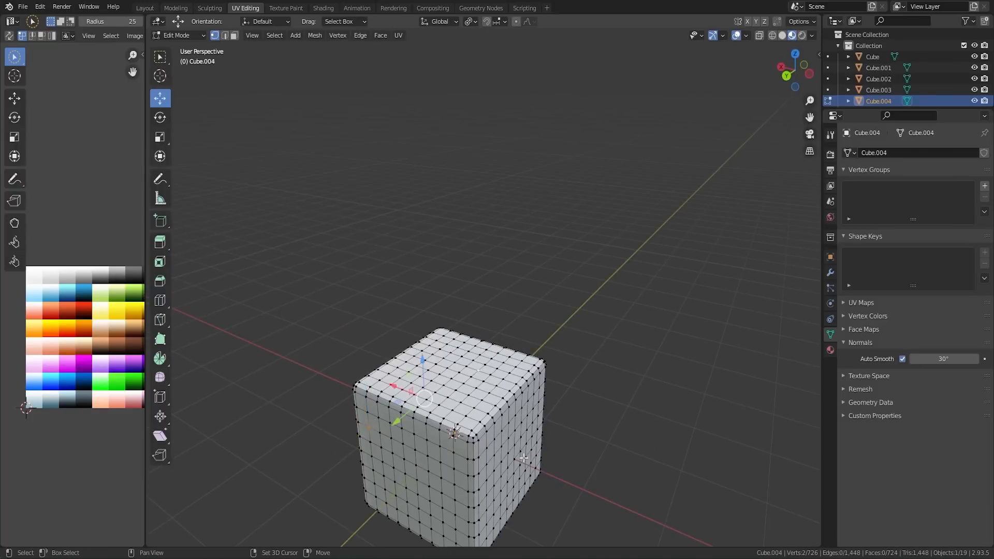
middle_click_drag(481, 507, 494, 373)
middle_click_drag(452, 241, 643, 328)
middle_click_drag(545, 313, 535, 343)
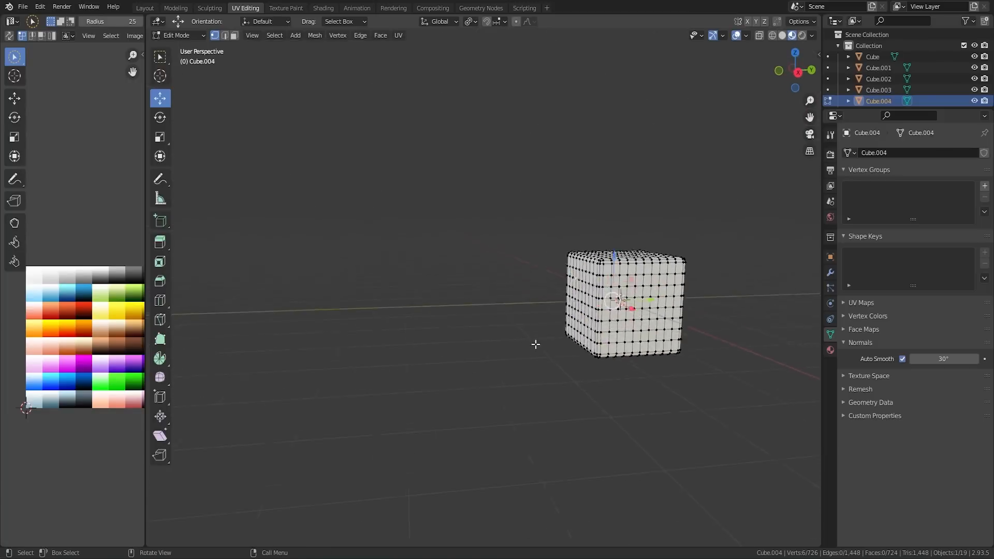
scroll(536, 343, "up", 3)
scroll(538, 311, "up", 2)
middle_click_drag(688, 306, 477, 292, "shift")
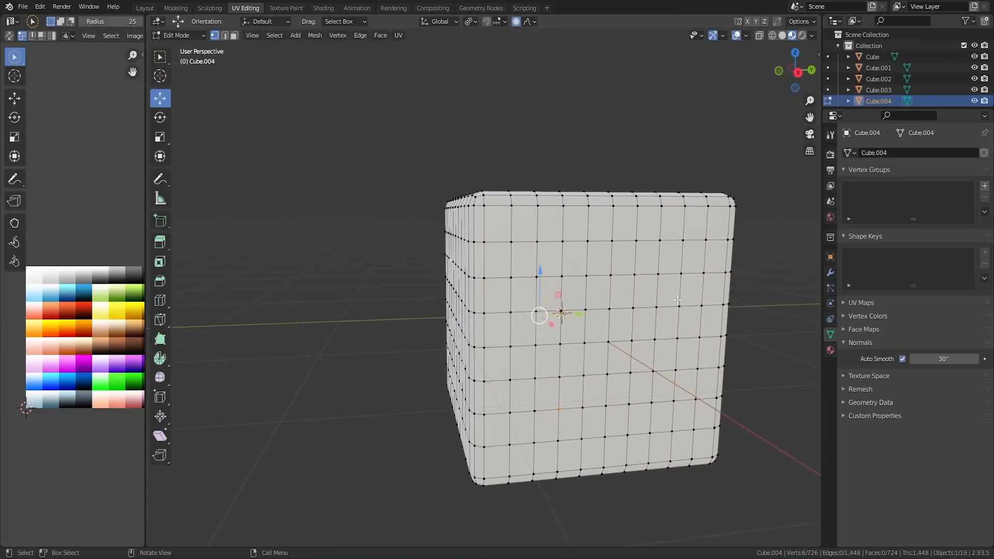
Step: Scale the selected vertices with Random proportional falloff at size 2.36 to roughen the cube, and return to Object Mode
key("g")
key("Escape")
key("g")
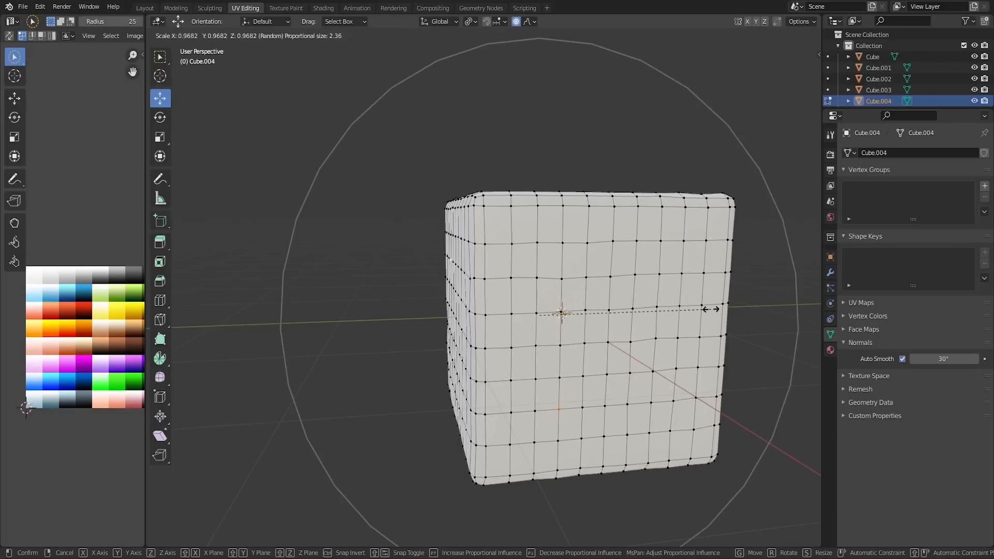
left_click(701, 306)
key("Tab")
middle_click_drag(644, 247, 516, 217)
Step: Simplify the whole roughened cube with a Limited Dissolve and check the reduced mesh in Object and Edit Mode
key("Tab")
key("x")
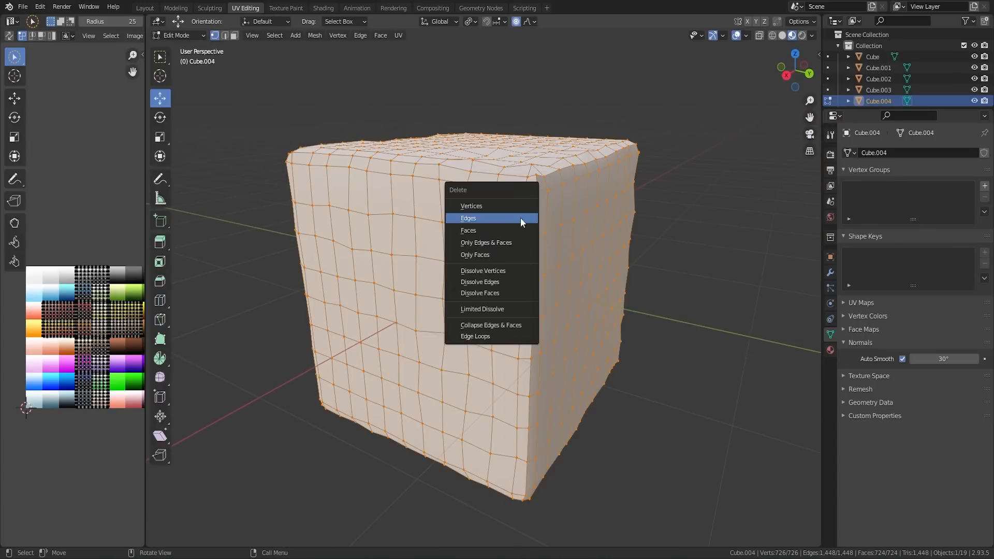
left_click(485, 306)
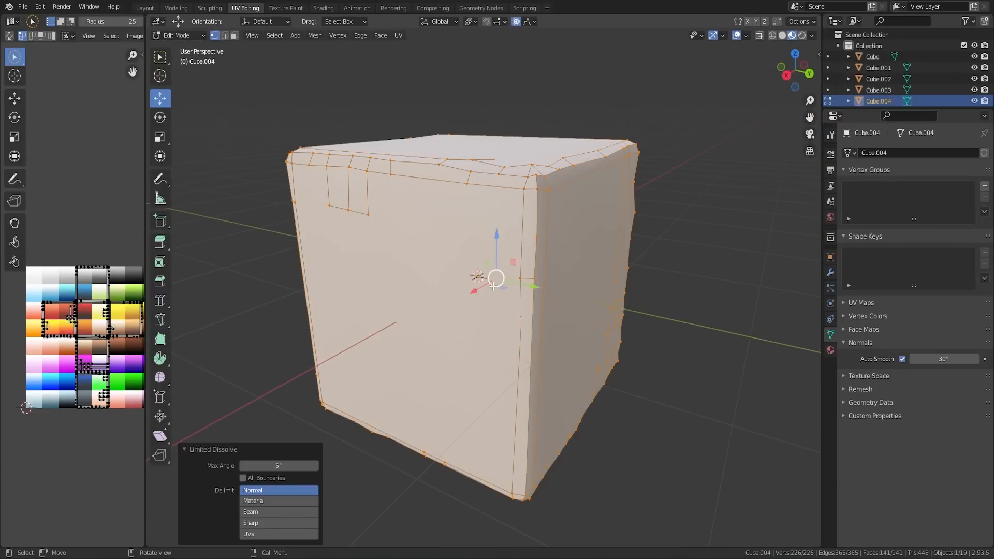
key("Tab")
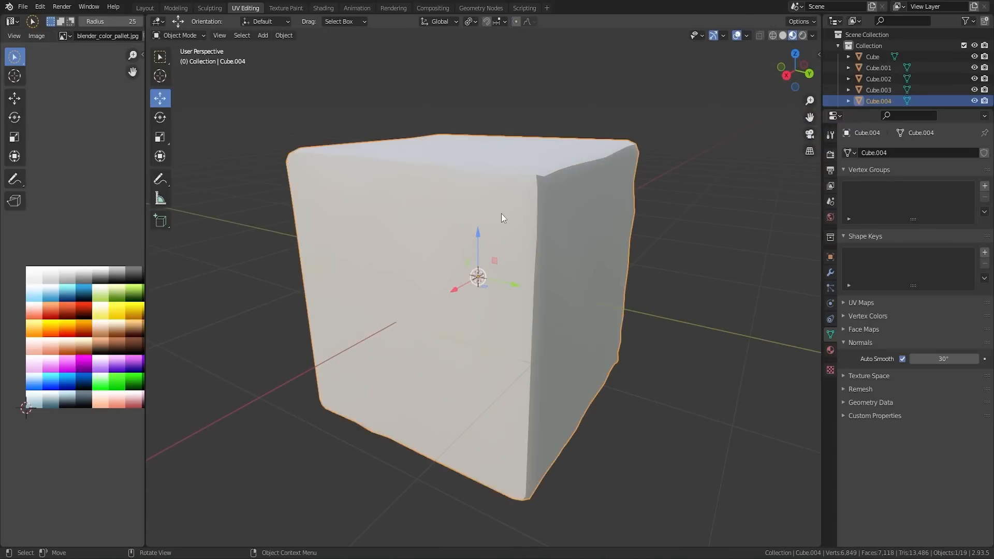
scroll(501, 233, "down", 3)
key("Tab")
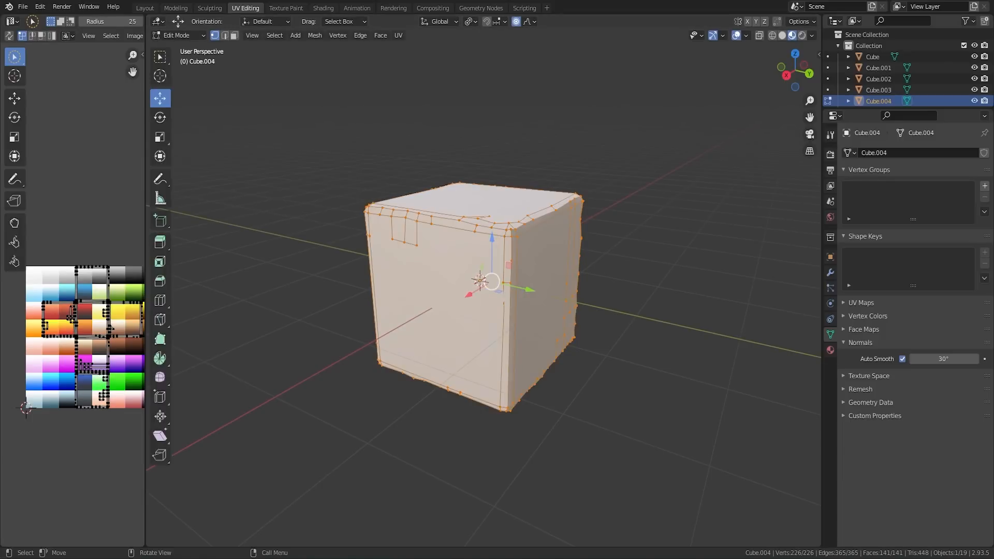
Step: Clean up the roughened cube by running Delete Loose on the whole mesh
middle_click_drag(627, 225, 506, 265)
scroll(495, 188, "up", 1)
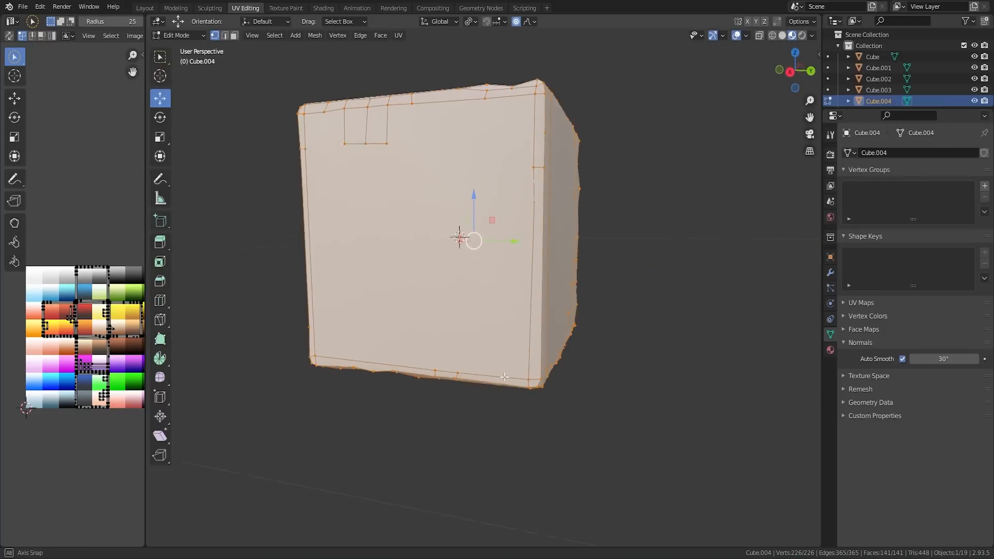
middle_click_drag(506, 265, 507, 270)
scroll(507, 270, "down", 2)
left_click(314, 36)
mouse_move(341, 279)
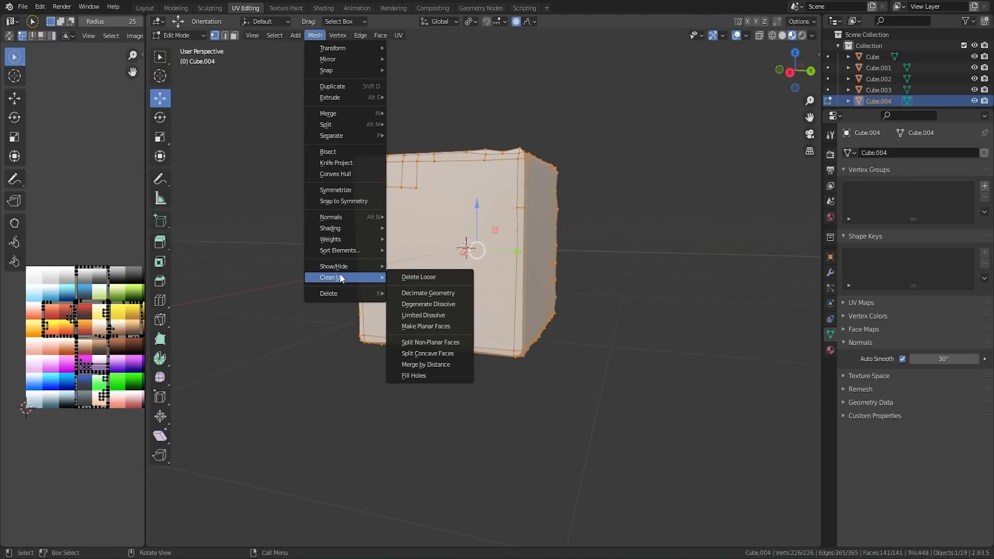
left_click(393, 277)
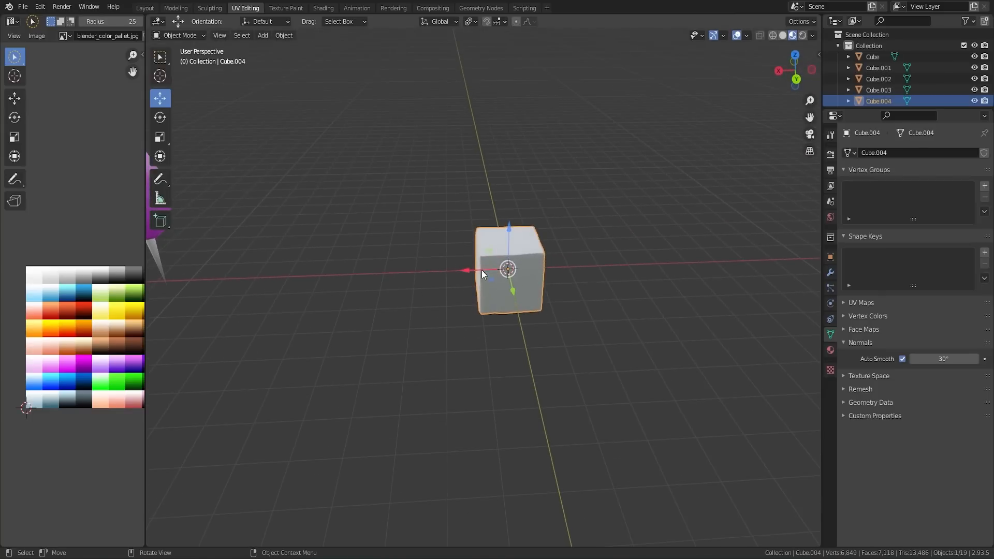
Step: Scale the roughened cube uniformly to 0.66 and raise it about 0.69 m along Z, checking it from the back
left_click_drag(482, 270, 257, 276)
middle_click_drag(301, 273, 525, 269, "shift")
scroll(501, 166, "up", 2)
key("s")
left_click(587, 185)
left_click_drag(458, 235, 458, 200)
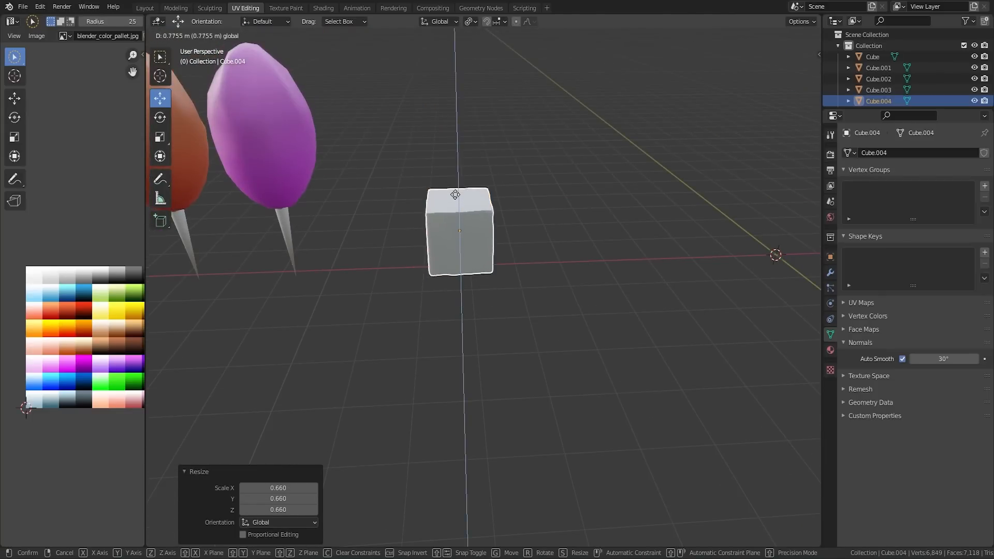
key("ctrl+KP_1")
scroll(538, 245, "up", 3)
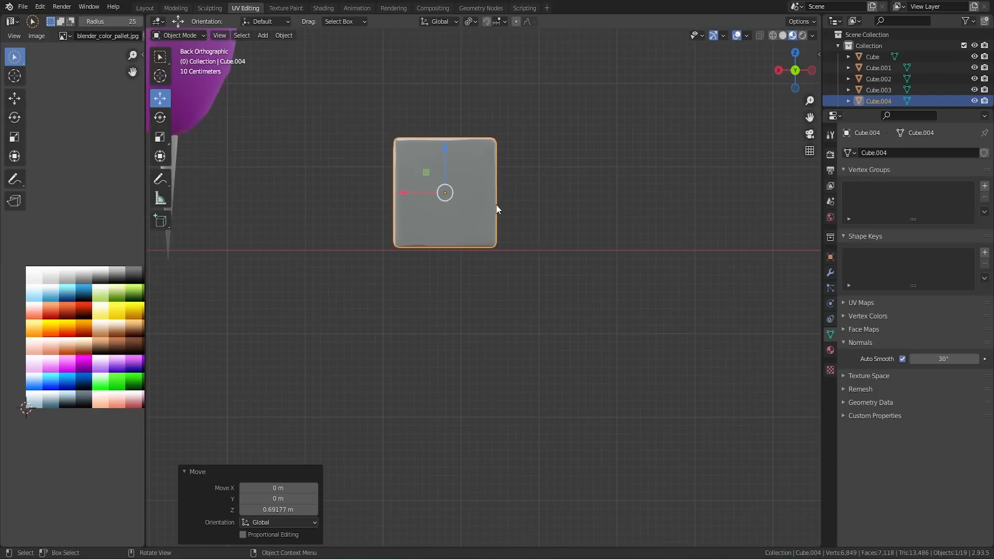
Step: Assign the existing palette-textured material named Material to the roughened cube
left_click(830, 350)
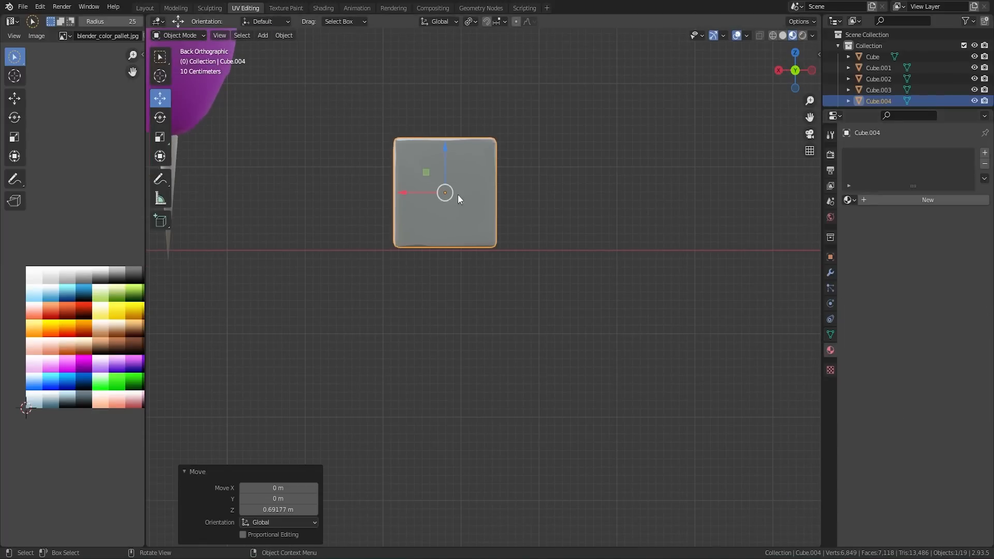
left_click(850, 200)
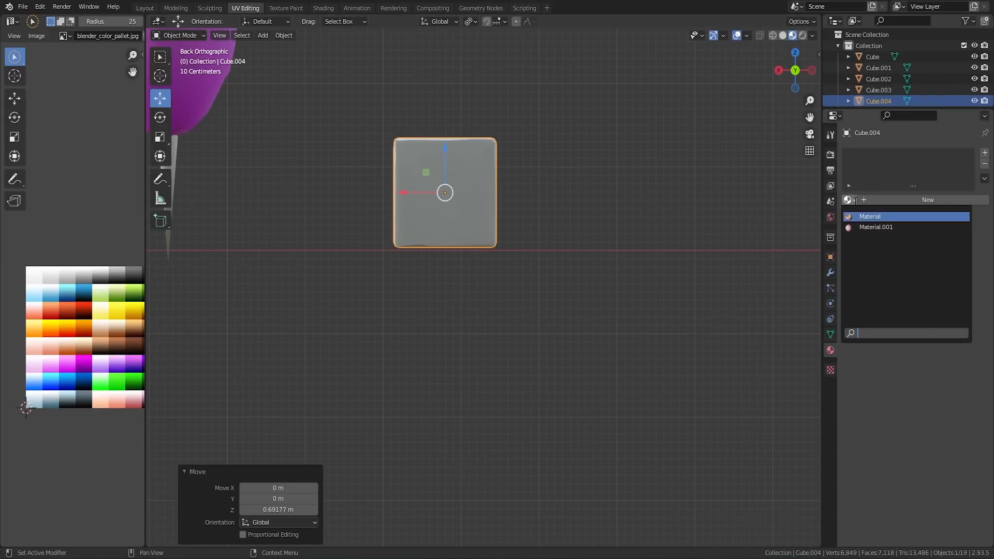
left_click(869, 217)
Step: Unwrap the entire cube, shrink its UVs and move them onto a gradient swatch of the color palette
key("Tab")
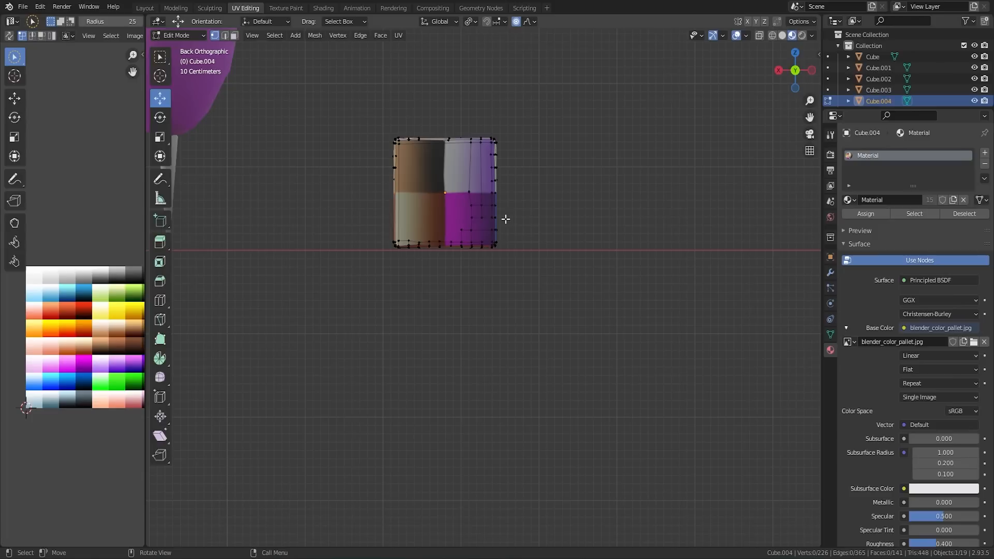
key("a")
key("u")
left_click(506, 223)
scroll(77, 346, "up", 3)
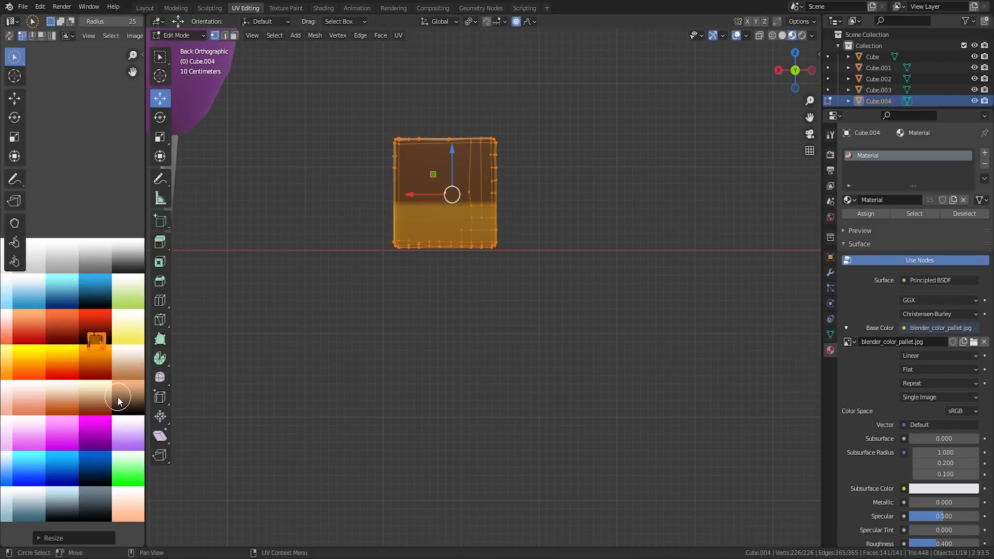
key("g")
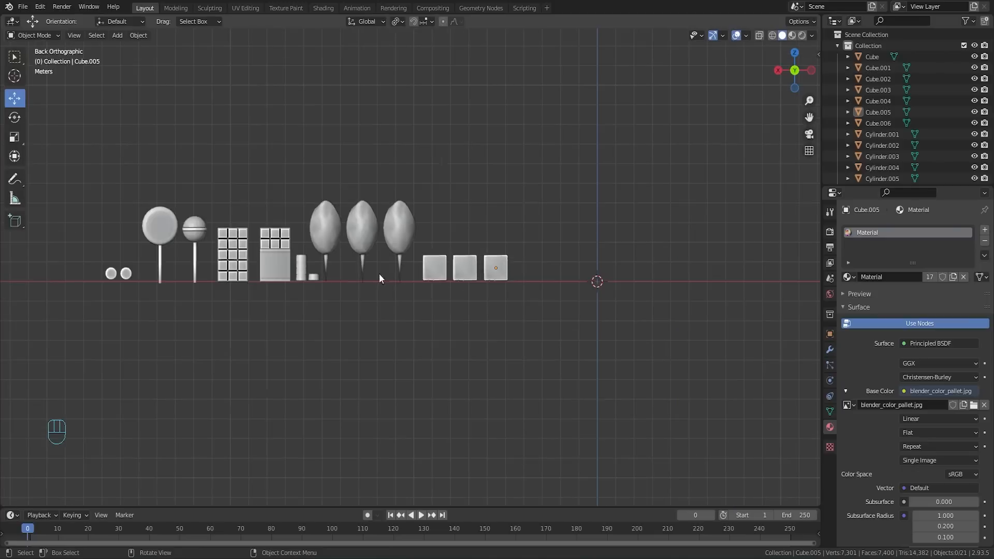
middle_click_drag(379, 273, 436, 253, "shift")
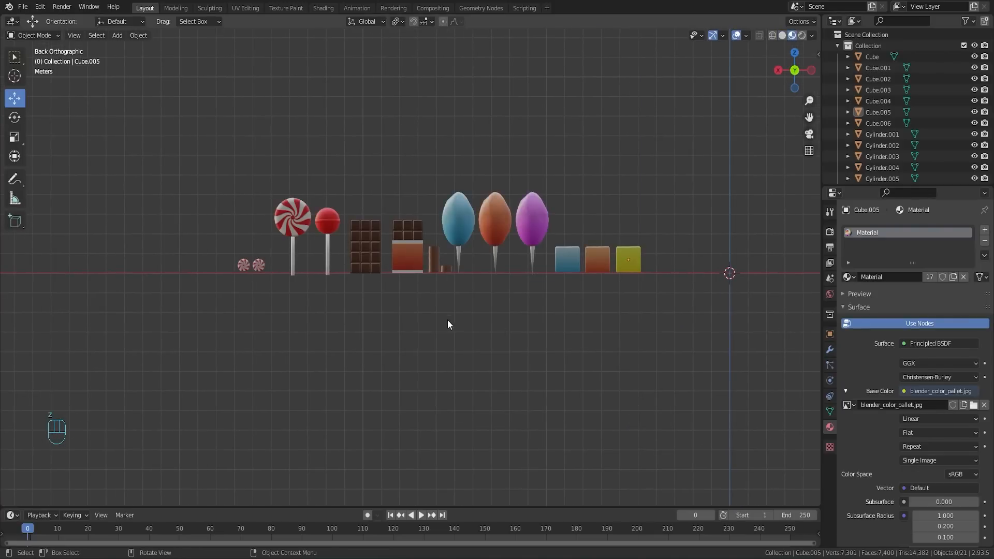
Step: Select the outermost peppermint in the row and set its origin with Geometry to Origin, using the median center
key("Tab")
key("Tab")
scroll(448, 308, "up", 4)
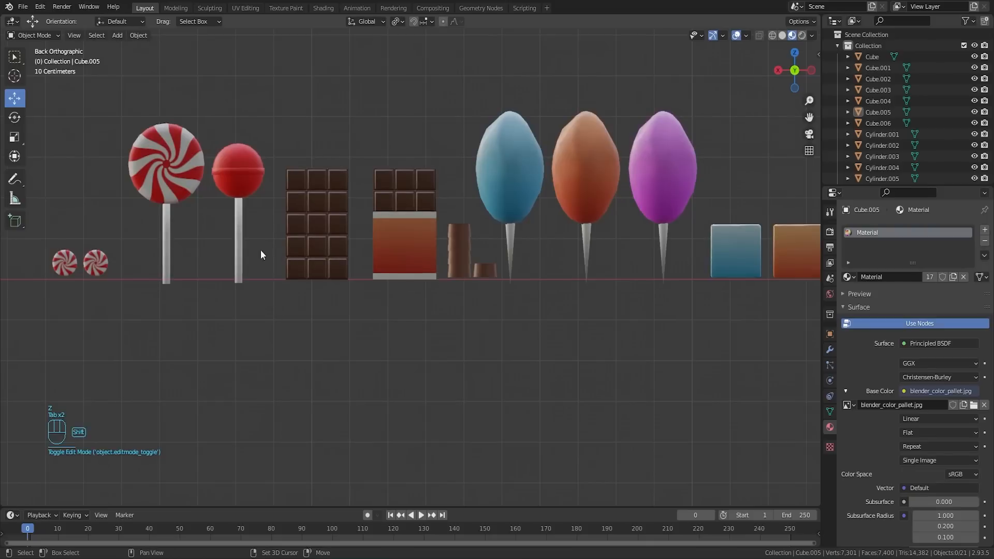
middle_click_drag(259, 250, 225, 331, "shift")
middle_click_drag(313, 339, 182, 319, "shift")
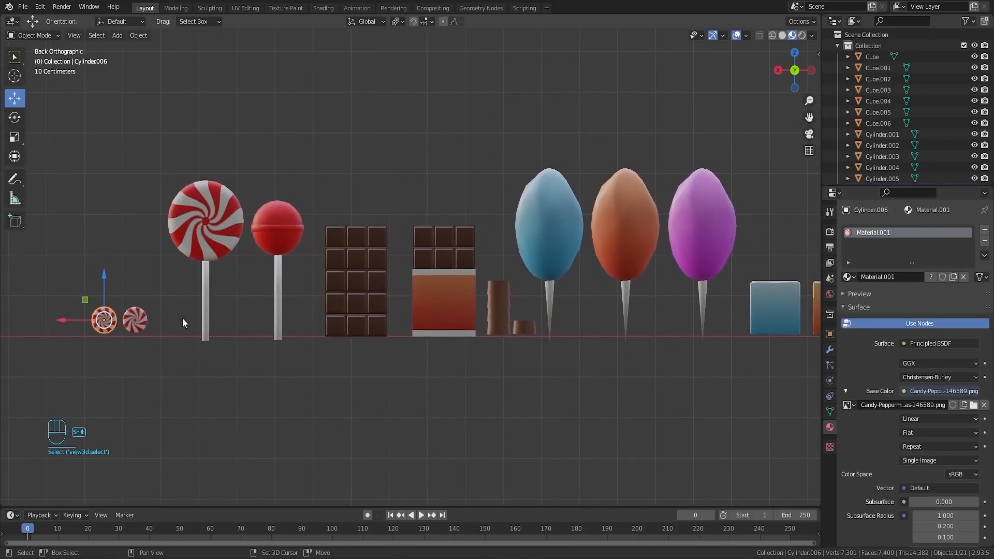
middle_click_drag(410, 313, 473, 291, "shift")
middle_click_drag(293, 306, 600, 284, "shift")
scroll(574, 293, "up", 5)
middle_click_drag(720, 286, 563, 283, "shift")
left_click_drag(525, 287, 516, 286)
left_click_drag(516, 286, 492, 286)
right_click(529, 286)
mouse_move(530, 287)
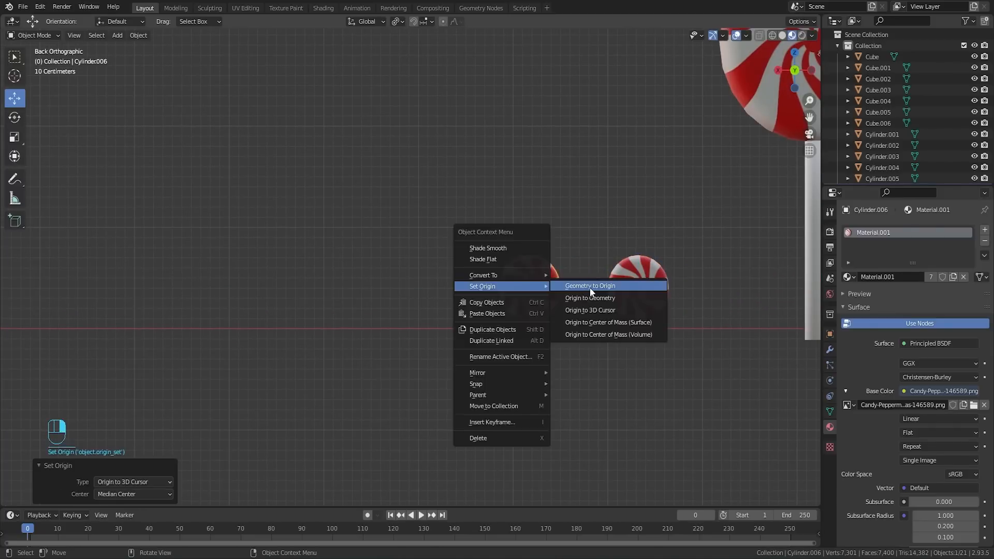
left_click(590, 287)
scroll(595, 290, "down", 8)
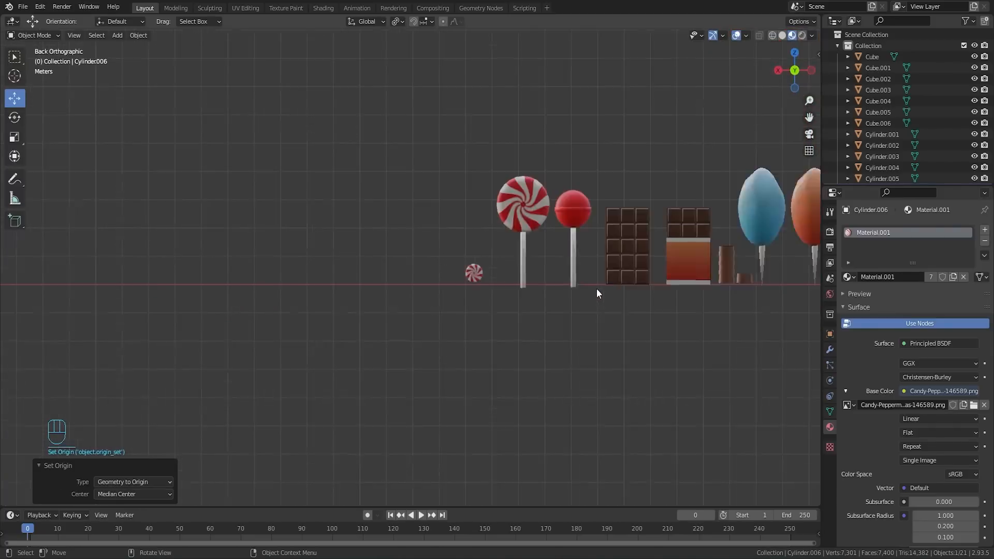
Step: Examine the peppermint at the world origin up close and clear the selection
middle_click_drag(675, 221, 370, 208, "shift")
middle_click_drag(716, 266, 594, 275, "shift")
scroll(622, 274, "up", 6)
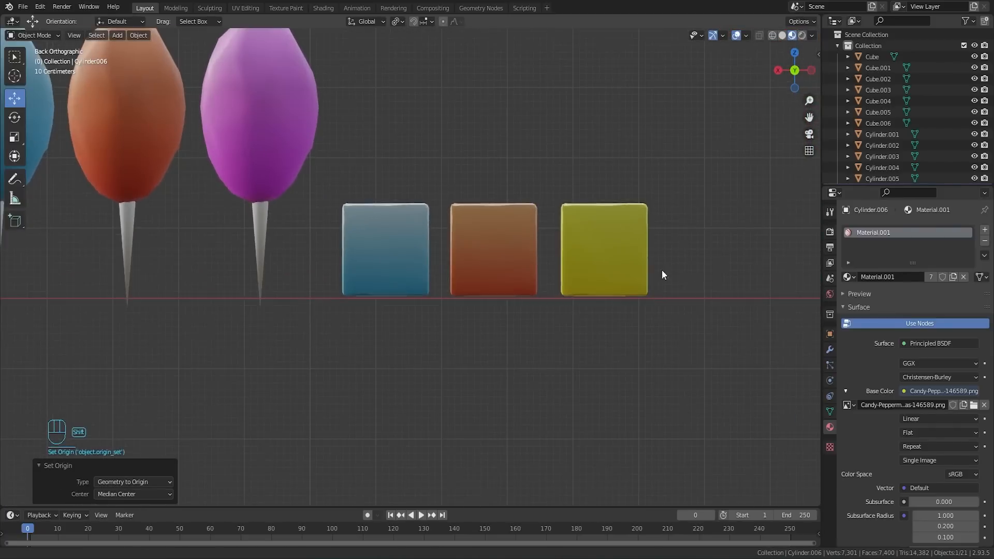
middle_click_drag(662, 272, 448, 253, "shift")
scroll(594, 276, "up", 2)
middle_click_drag(688, 265, 592, 262, "shift")
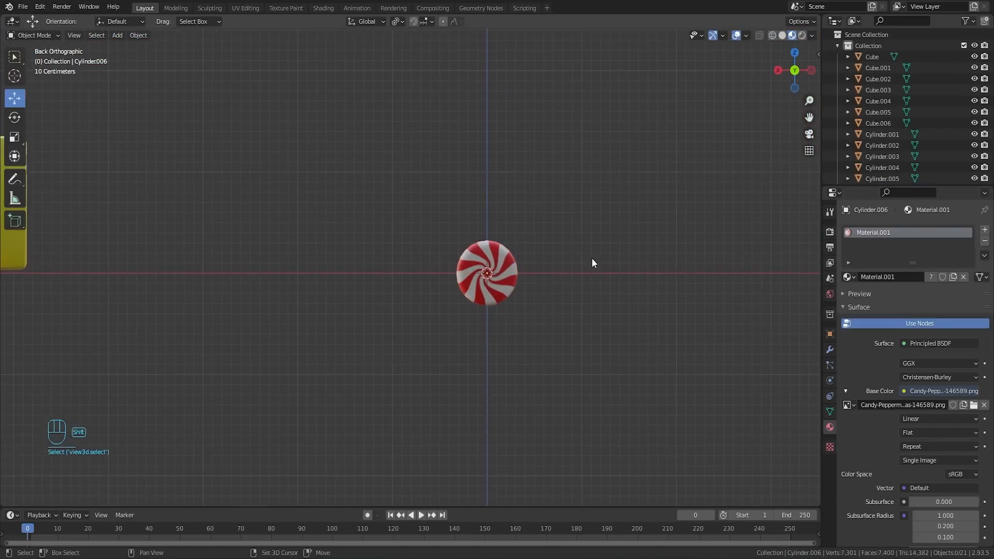
scroll(601, 269, "up", 4)
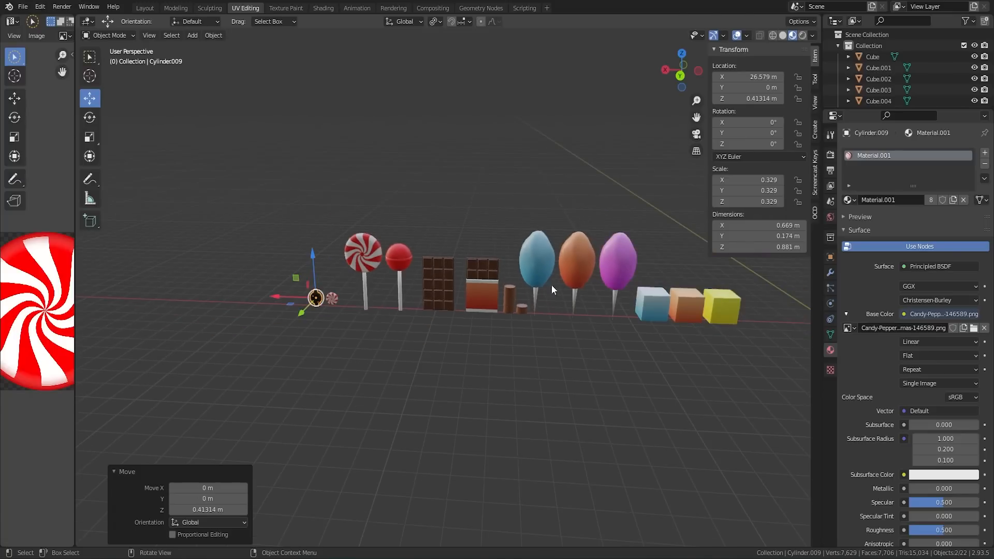
middle_click_drag(551, 288, 586, 266)
key("alt+a")
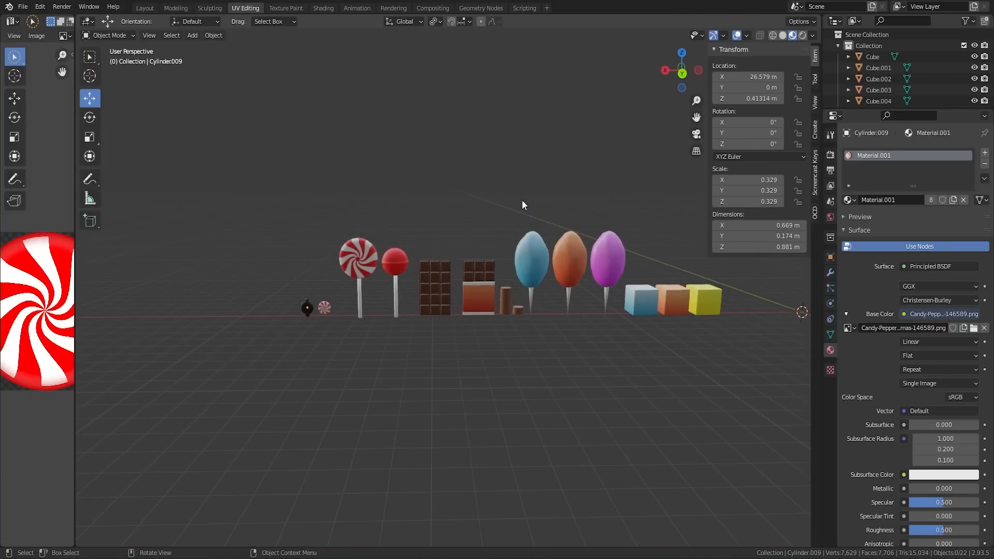
Step: Examine the complete candy lineup, including the peppermint with the dark wrapper, and hide the sidebar
middle_click_drag(514, 301, 573, 303)
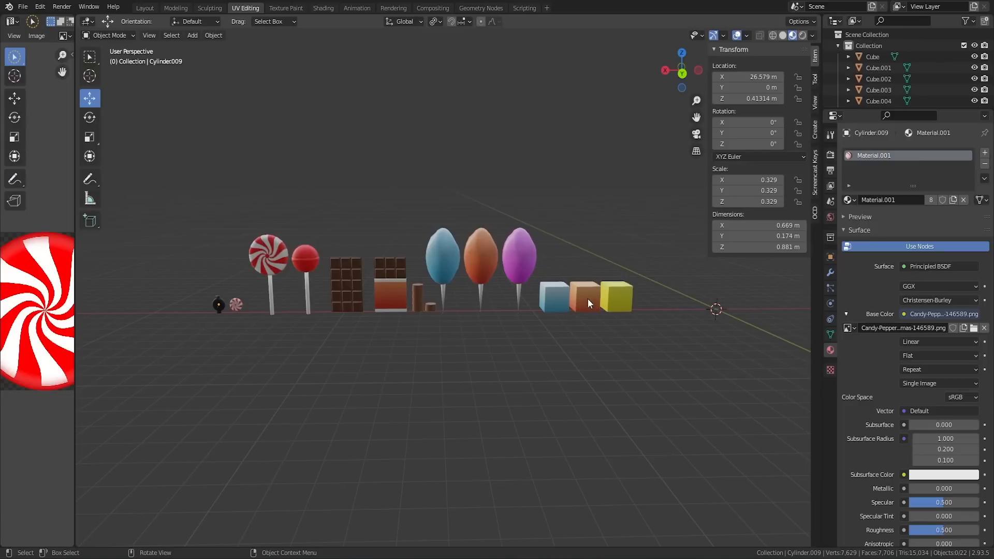
middle_click_drag(293, 290, 472, 284, "shift")
scroll(472, 284, "up", 6)
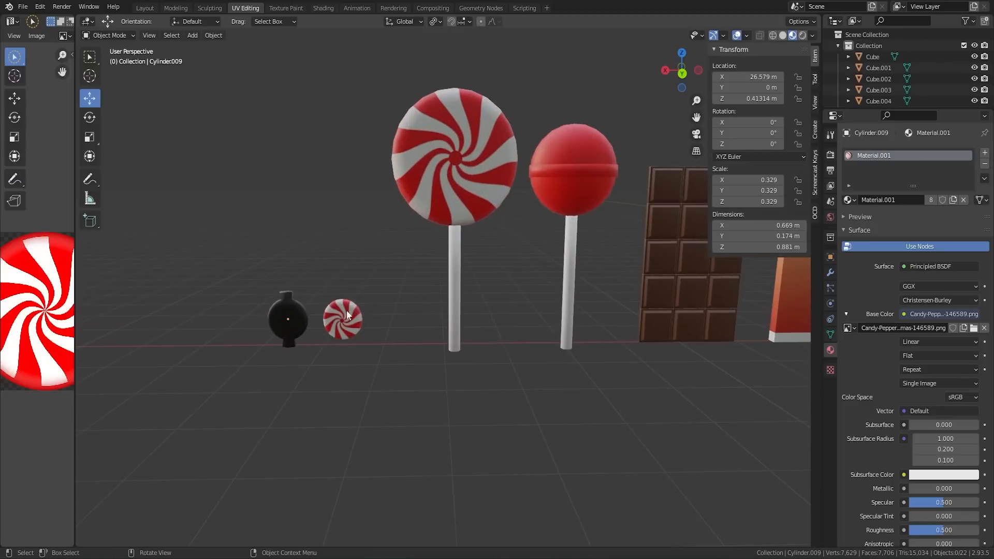
middle_click_drag(346, 309, 392, 295, "shift")
scroll(372, 309, "up", 2)
scroll(299, 318, "down", 6)
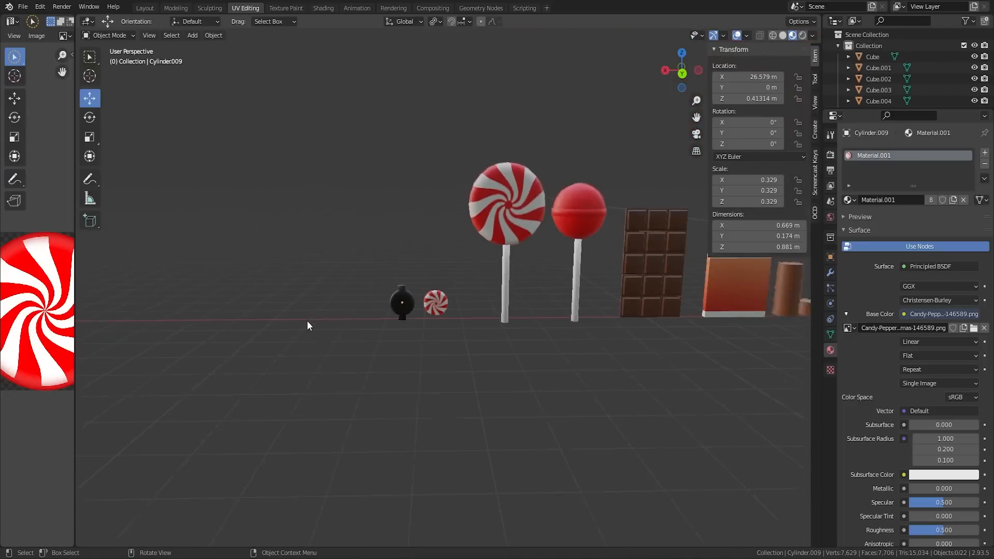
middle_click_drag(568, 250, 440, 294, "shift")
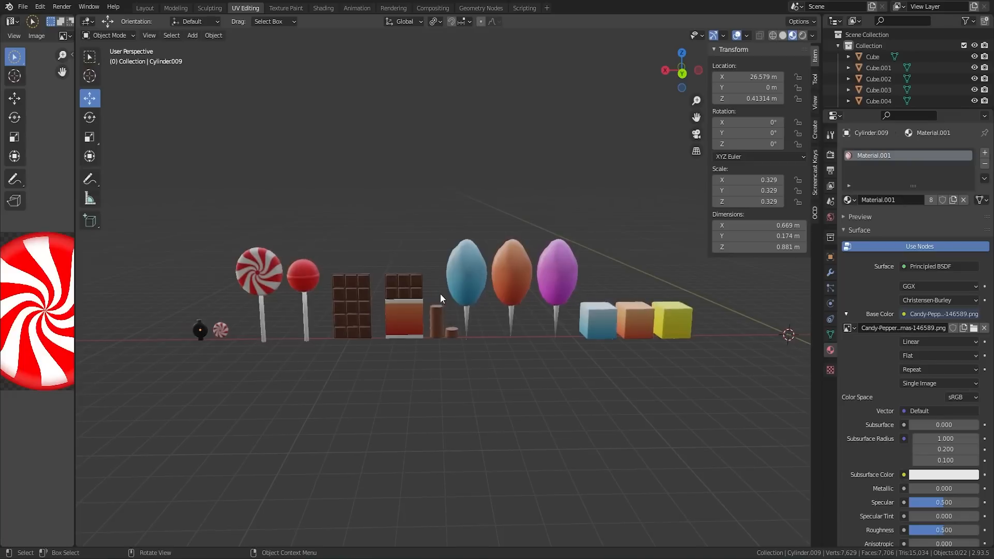
key("Tab")
key("Tab")
key("n")
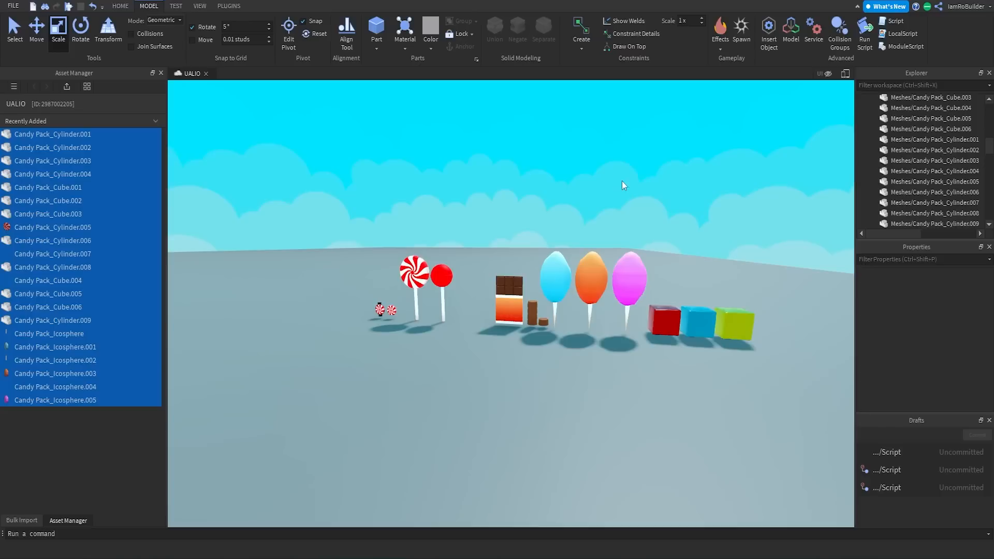
Step: Switch to Roblox Studio and examine the imported lollipops and wrapped chocolate bar
scroll(622, 182, "up", 2)
key("a")
right_click_drag(641, 192, 641, 191)
key("s")
key("w")
left_click(479, 267)
key("a")
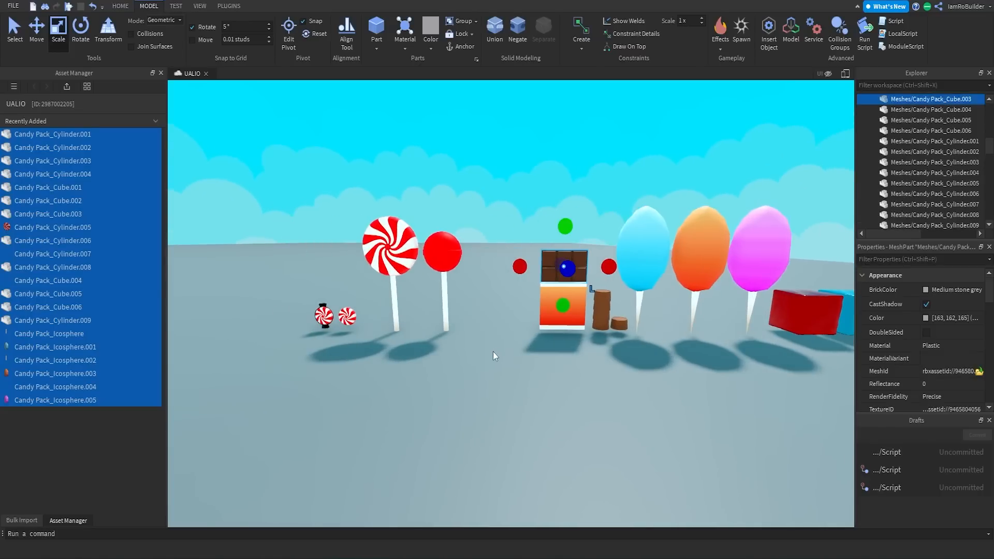
left_click(500, 308)
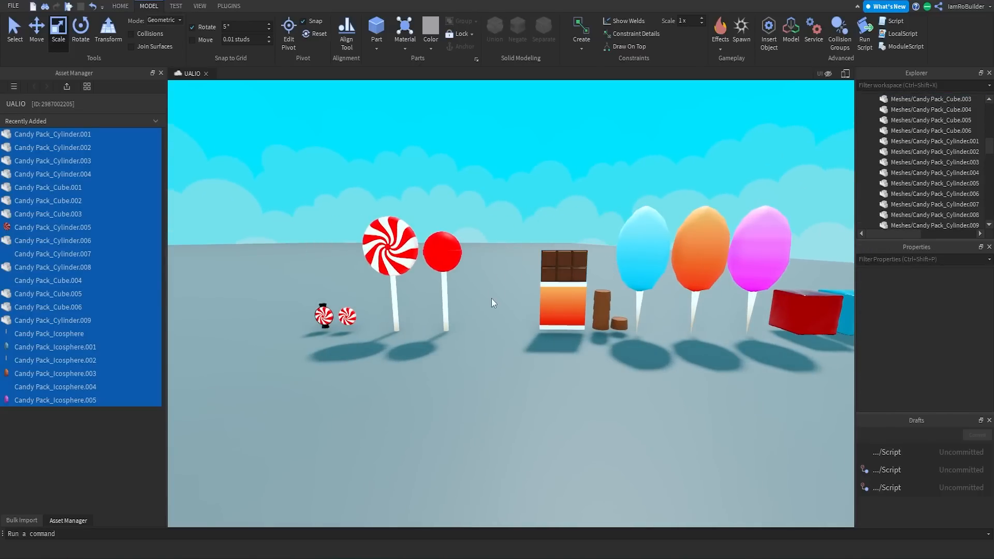
Step: Fly along the imported candy row to inspect the individual meshes up to the colored cubes
key("a")
key("w")
right_click_drag(449, 299, 456, 297)
key("s")
key("w")
key("a")
key("d")
key("w")
key("s")
key("d")
key("w")
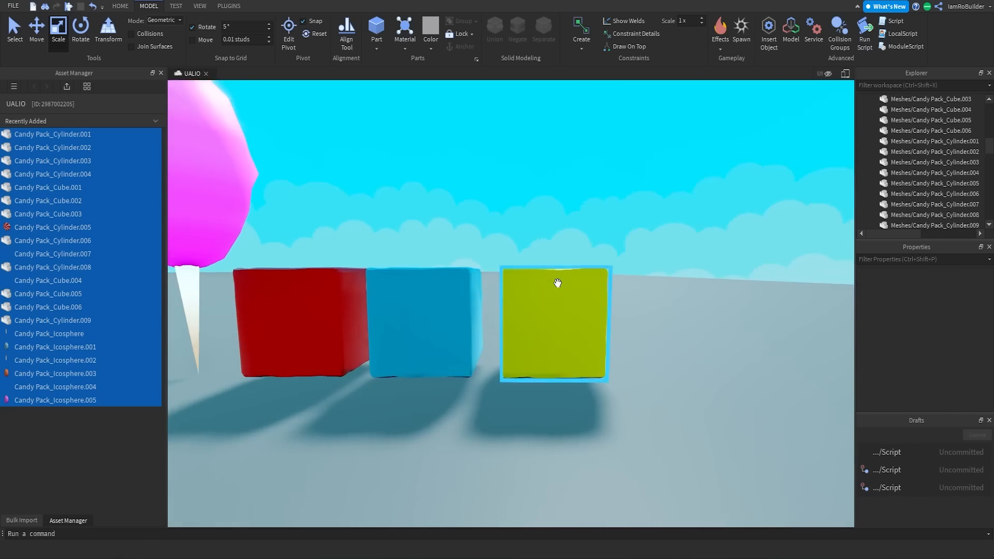
Step: Inspect the imported cubes, cotton candies, chocolate and lollipops from far and near viewpoints in the Roblox scene
key("d")
right_click_drag(557, 284, 558, 284)
key("w")
key("s")
key("a")
key("d")
key("a")
key("w")
key("s")
key("w")
key("s")
key("s")
key("s")
key("s")
key("s")
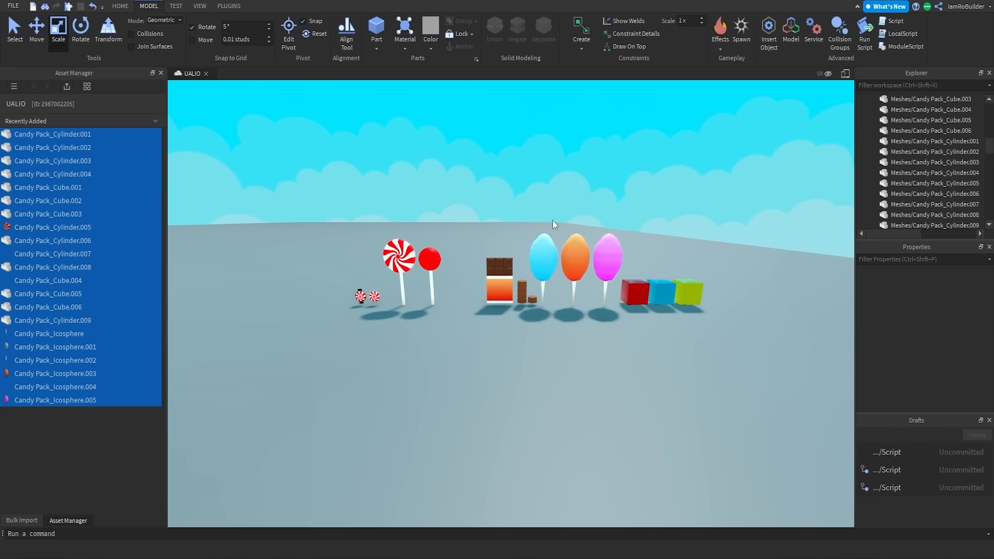
key("w")
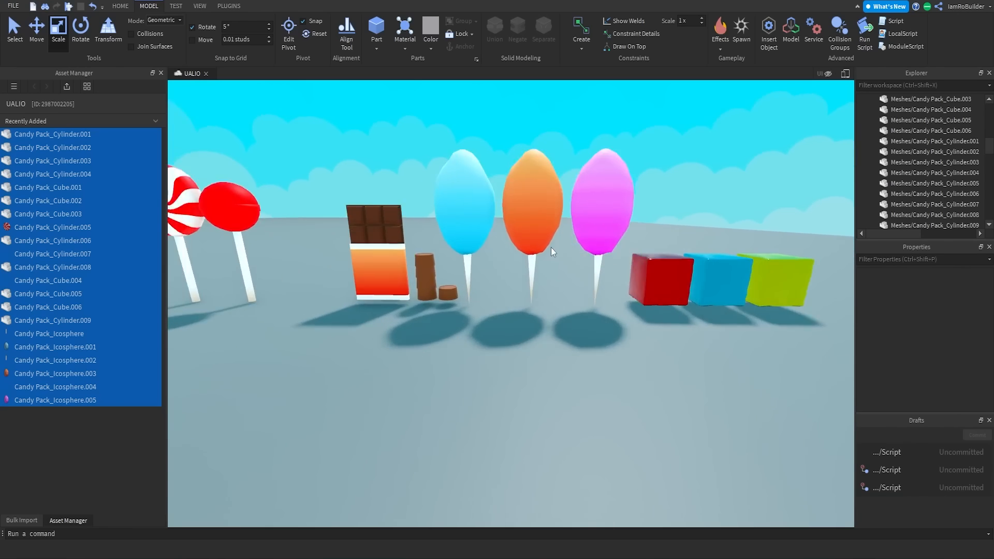
key("a")
key("a")
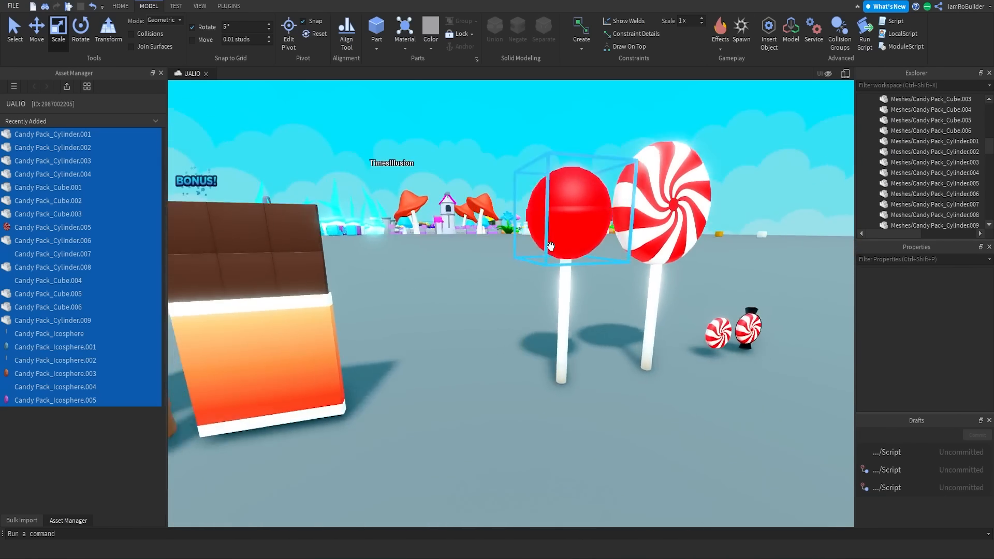